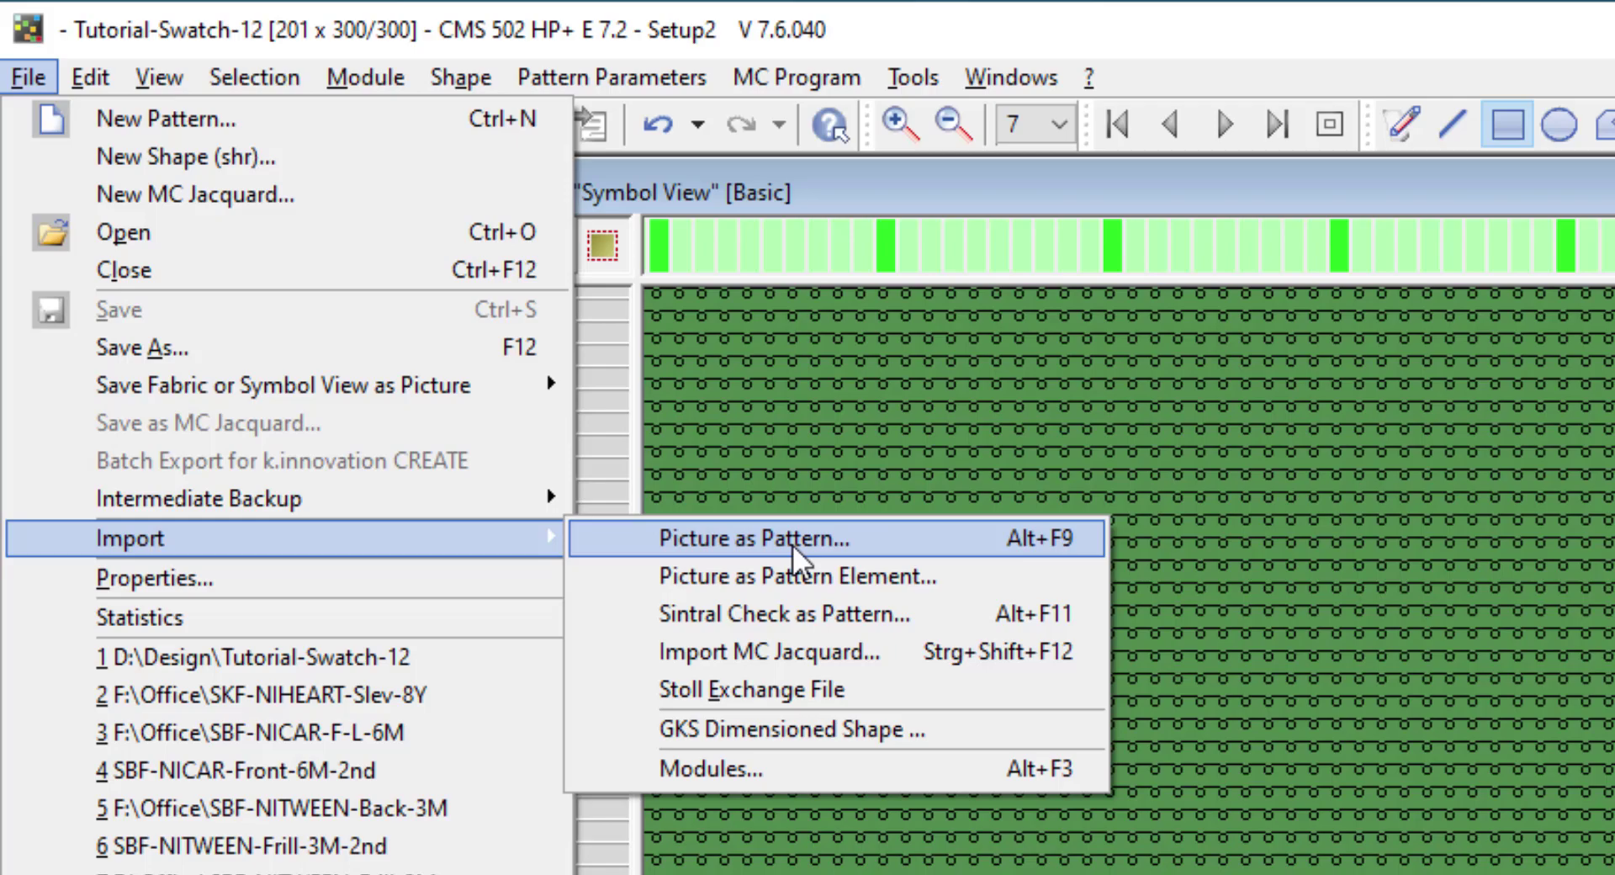
Start importing a picture as a pattern and load Creative.bmp from the Design folder on drive D
{"action": "key", "text": "Escape"}
{"action": "key", "text": "Escape"}
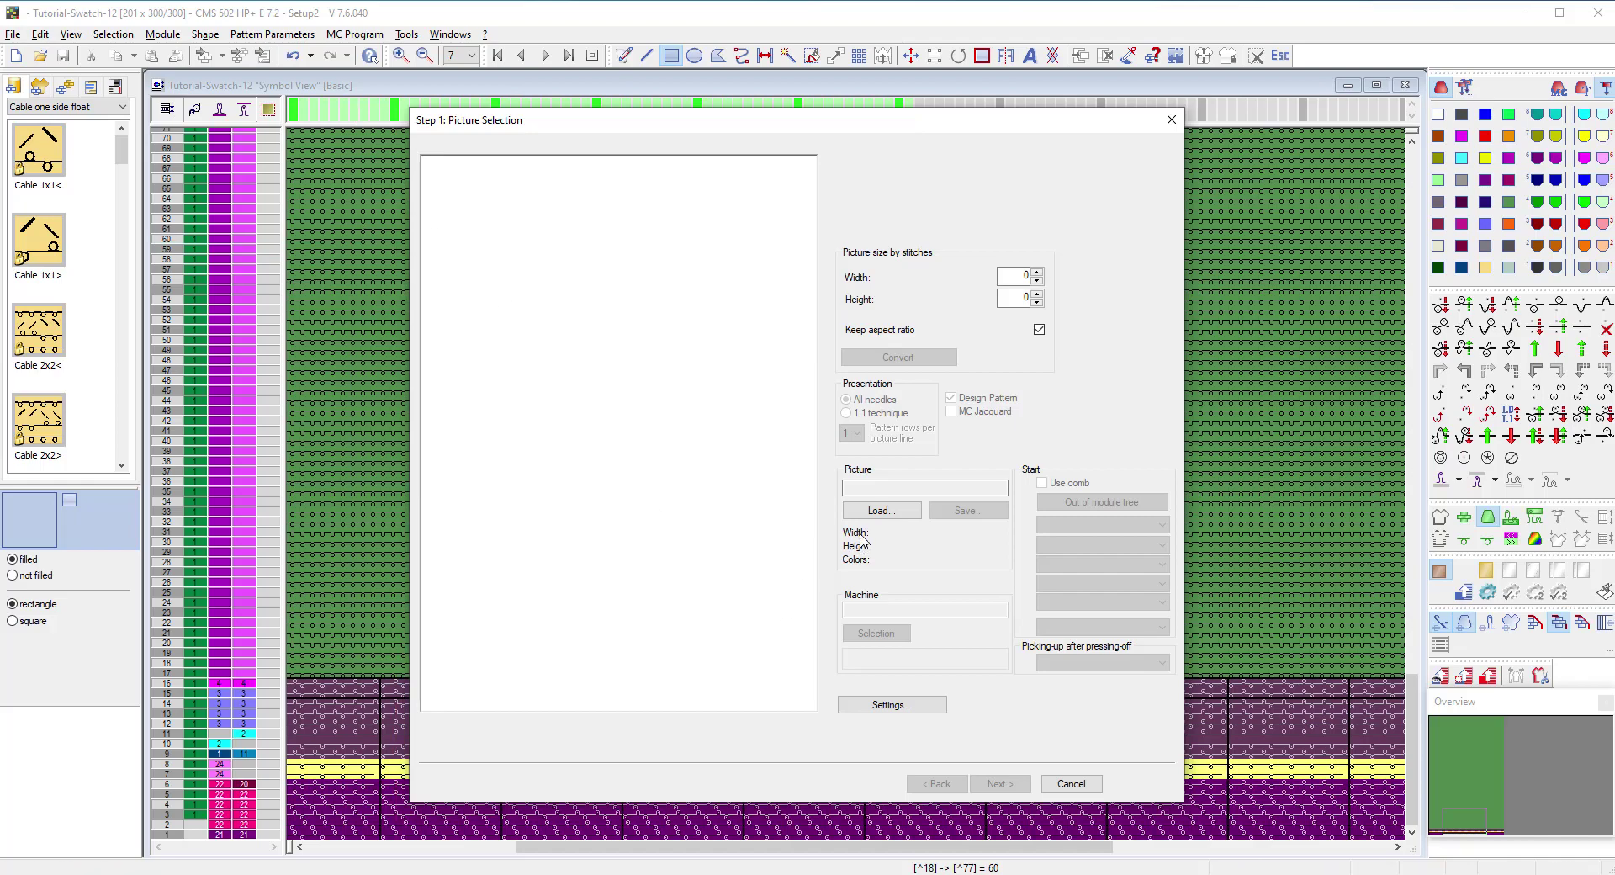
{"action": "left_click", "coordinate": [892, 520]}
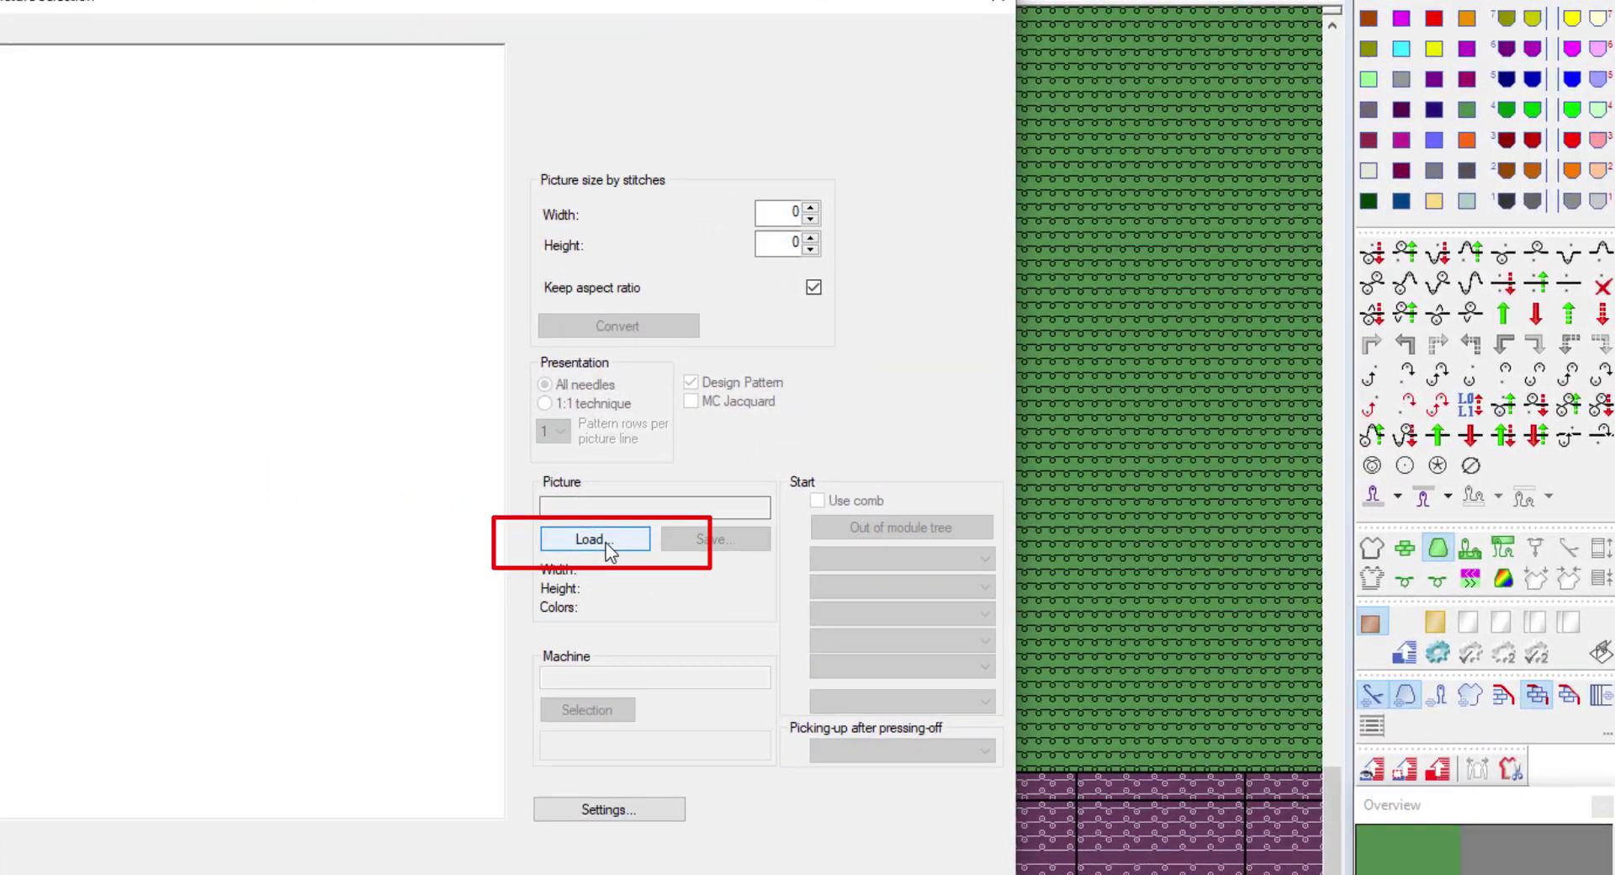
{"action": "left_click", "coordinate": [605, 543]}
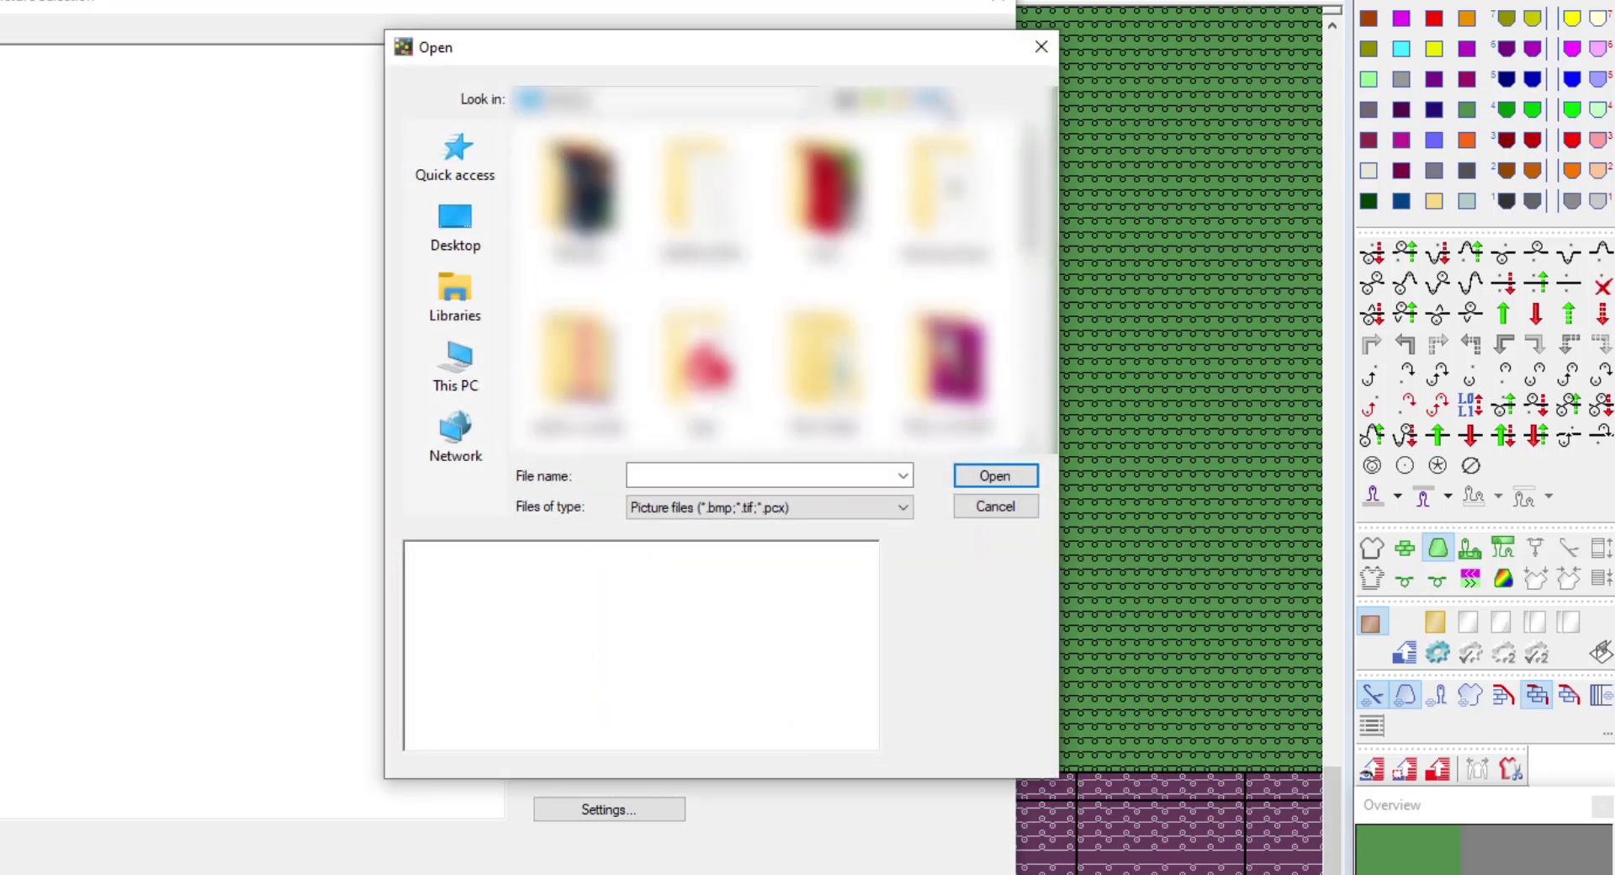
{"action": "left_click", "coordinate": [1041, 47]}
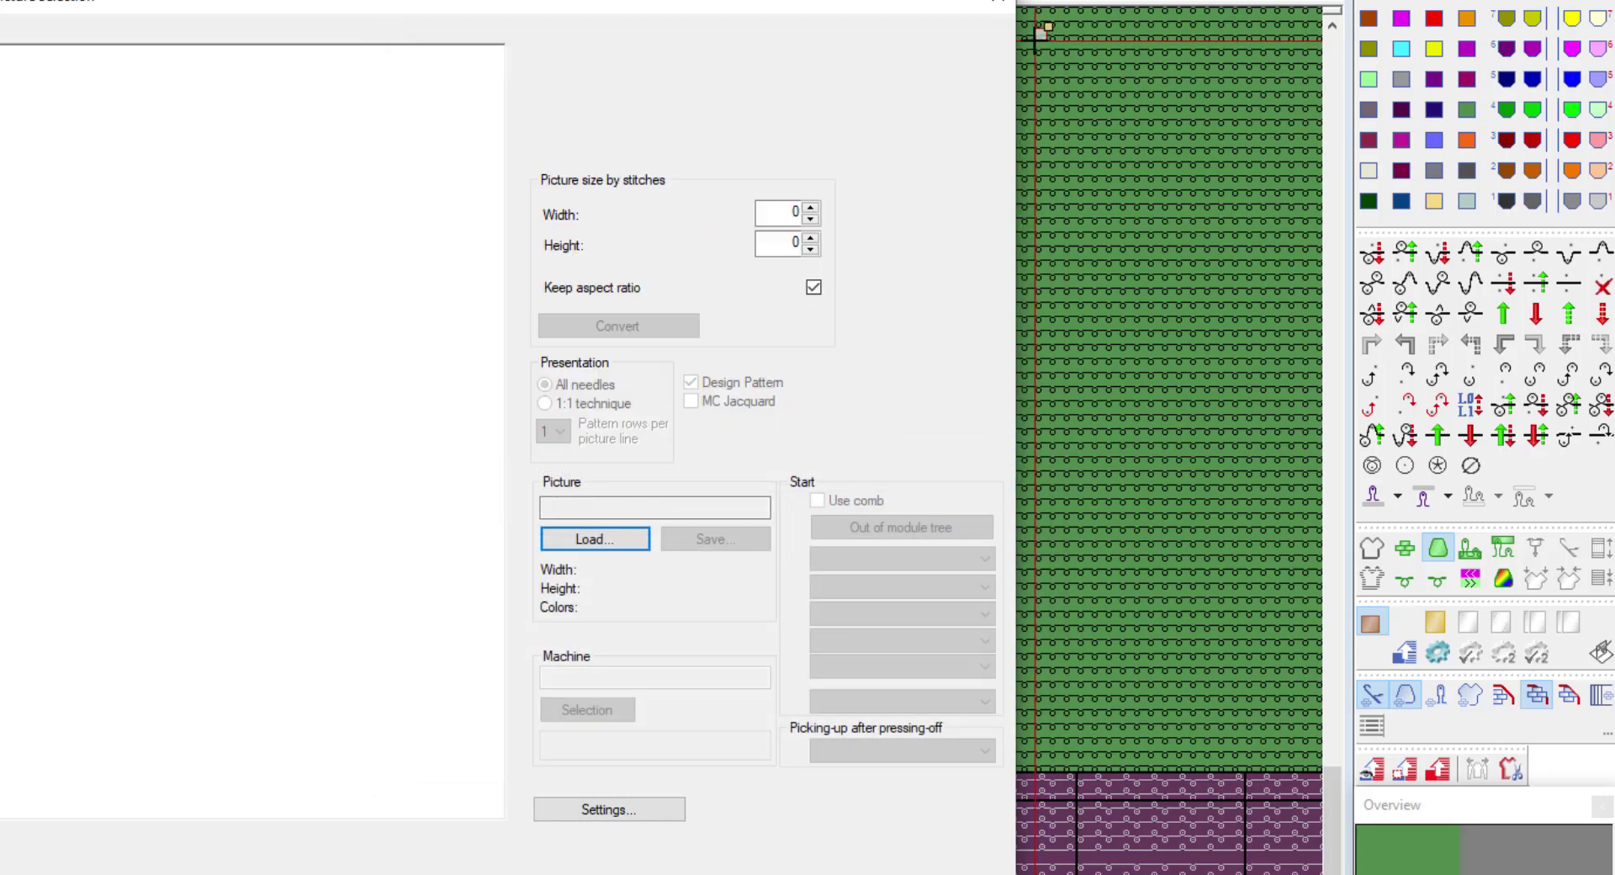
{"action": "left_click", "coordinate": [609, 535]}
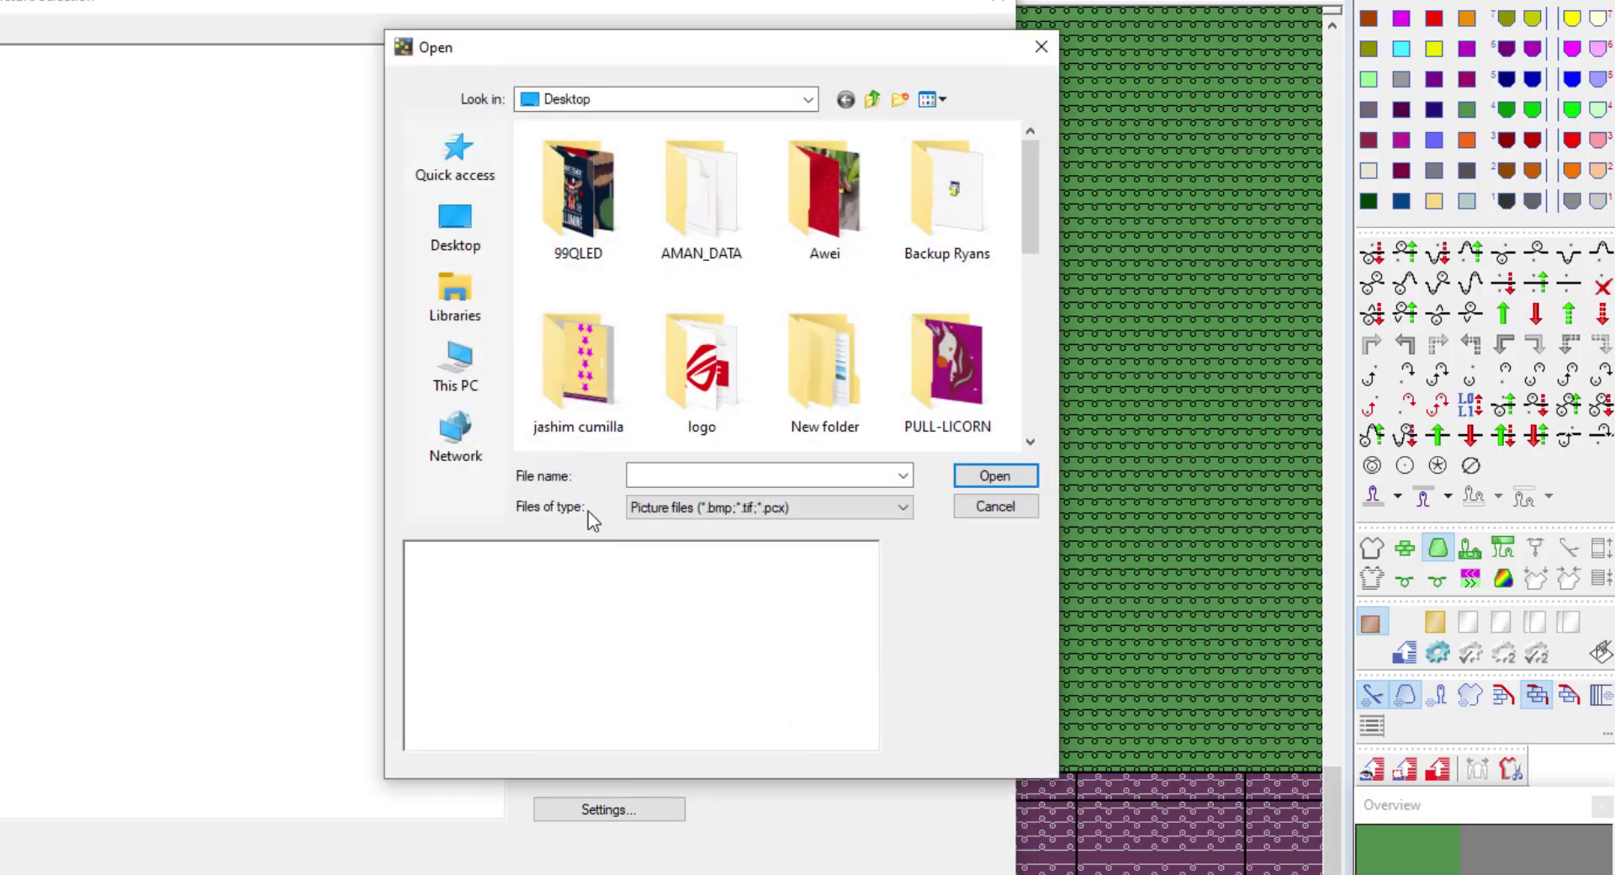
{"action": "left_click", "coordinate": [471, 375]}
{"action": "scroll", "coordinate": [622, 338], "scroll_direction": "down", "scroll_amount": 5}
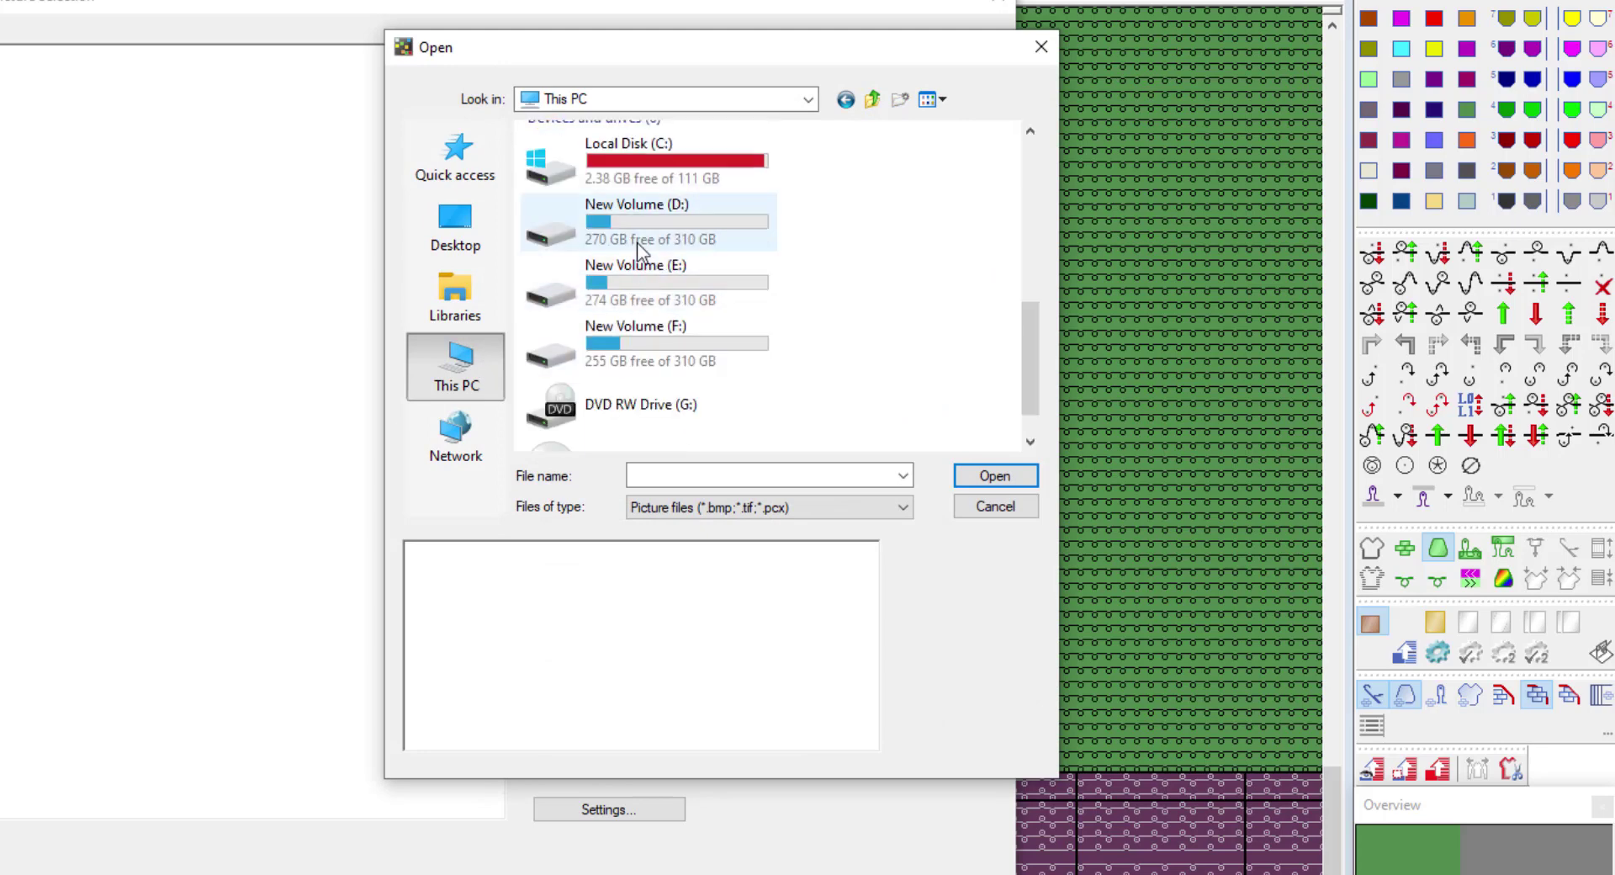
{"action": "double_click", "coordinate": [592, 227]}
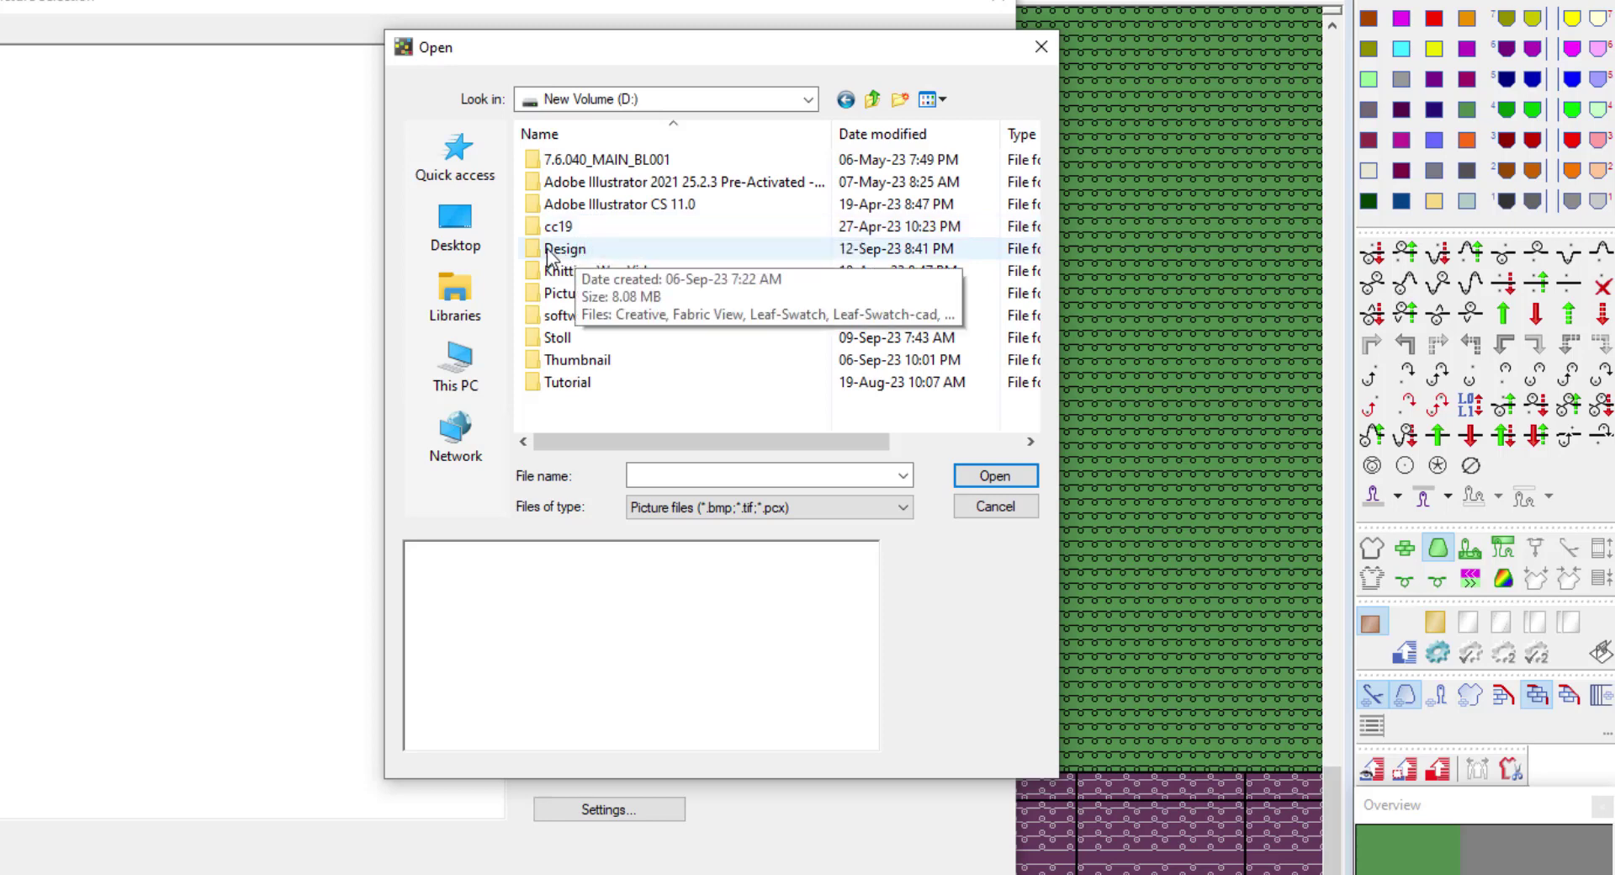
{"action": "double_click", "coordinate": [547, 249]}
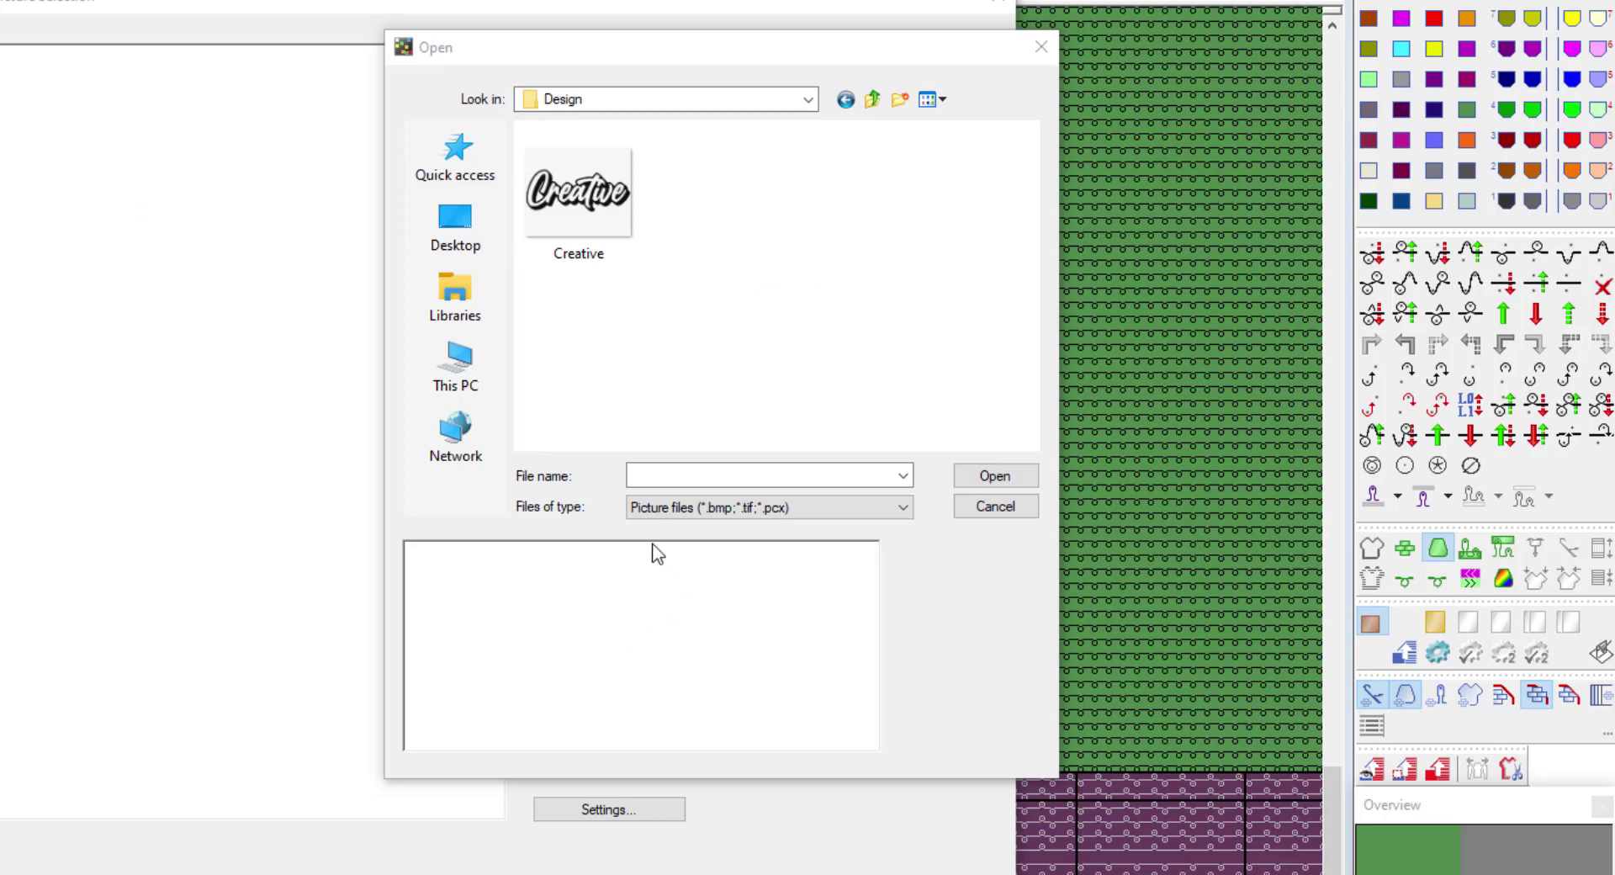
{"action": "left_click", "coordinate": [586, 227]}
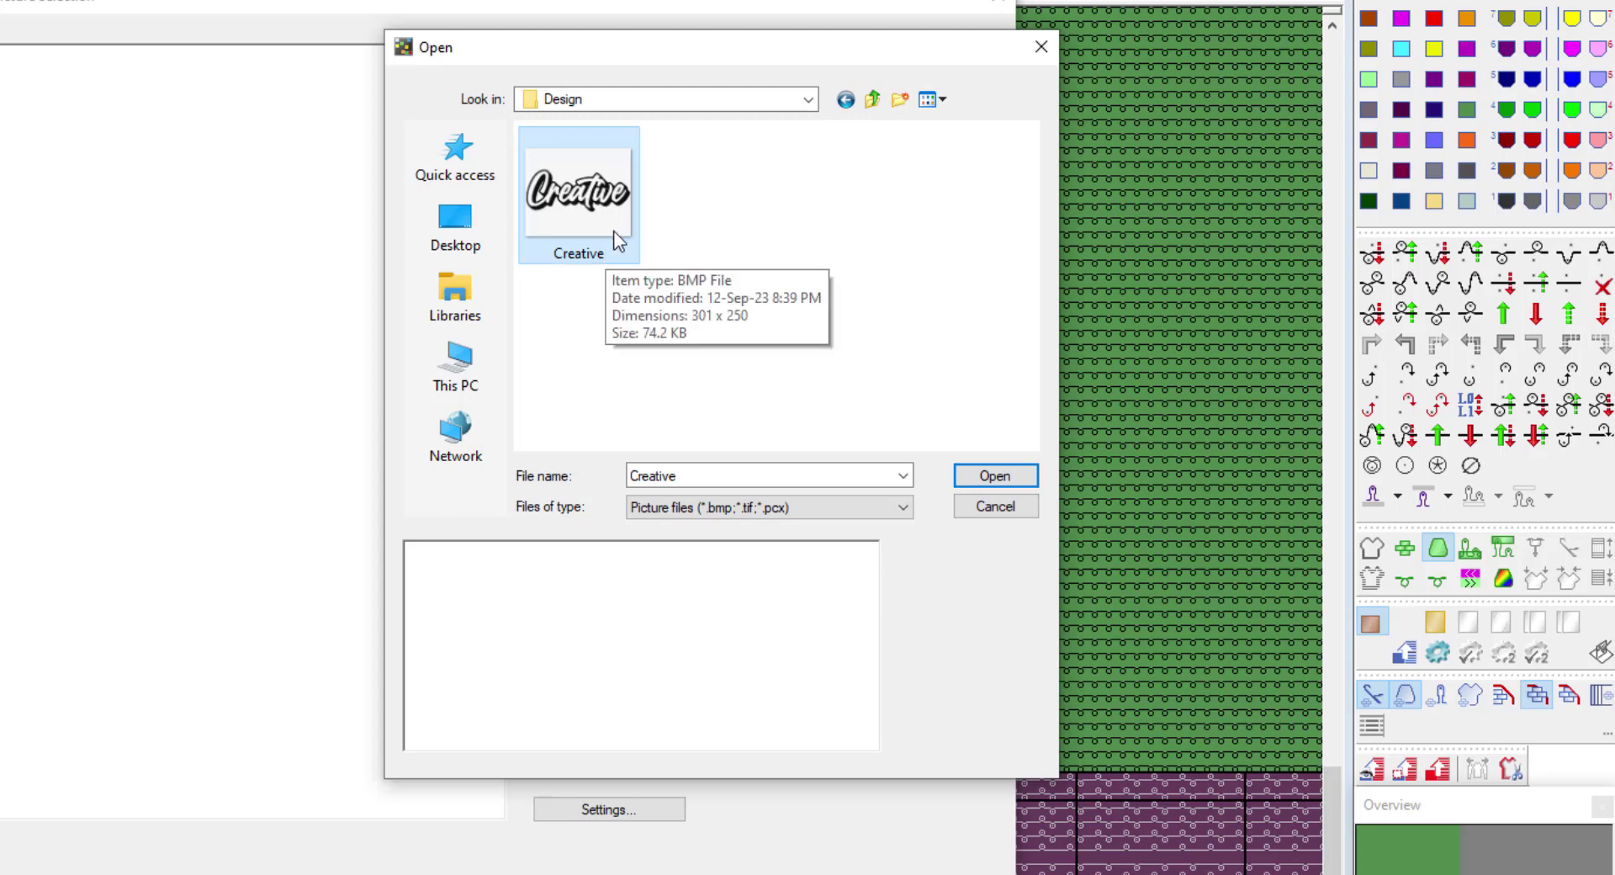
{"action": "left_click", "coordinate": [978, 476]}
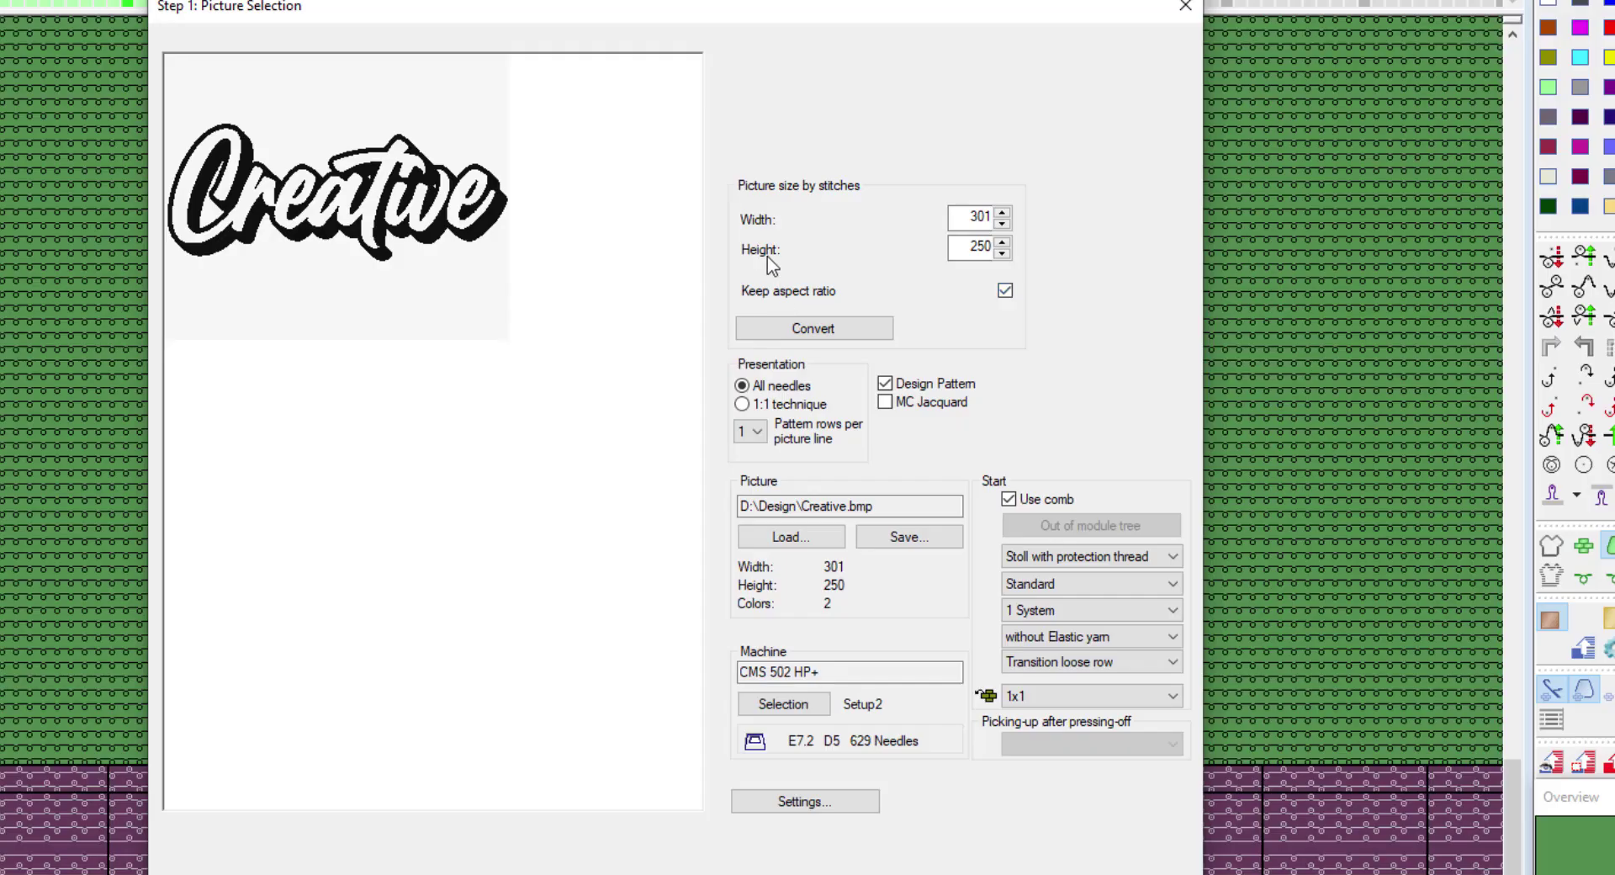
Set the start's rib structure to Tubular for the import and confirm the CMS 502 HP+ machine with Setup2 and gauge 7.2
{"action": "left_click", "coordinate": [989, 249]}
{"action": "left_click", "coordinate": [838, 329]}
{"action": "left_click", "coordinate": [820, 330]}
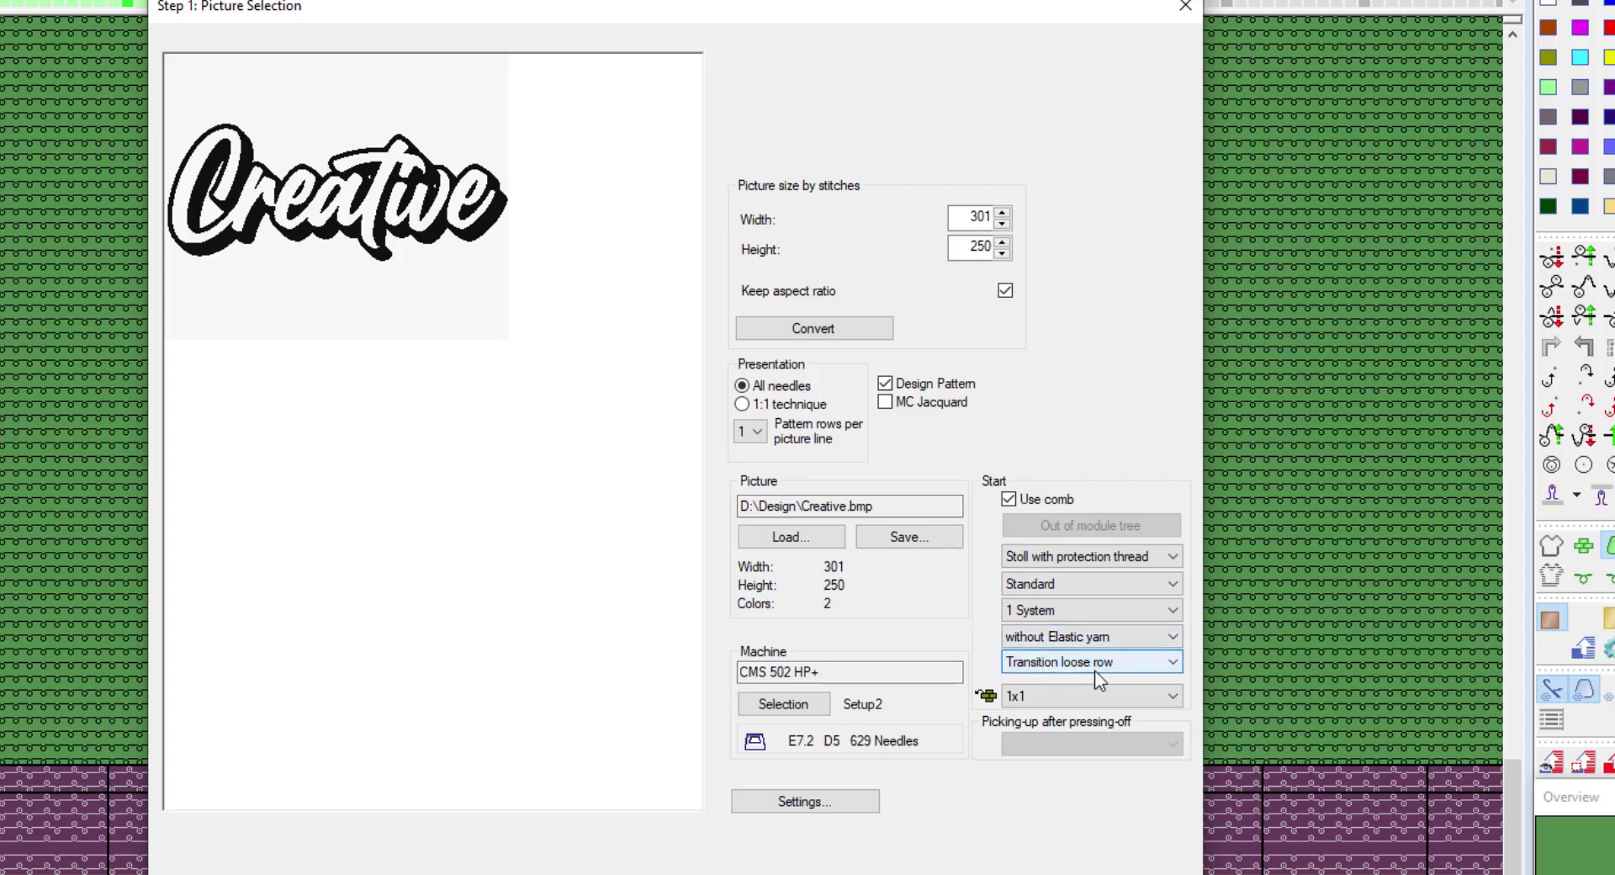
{"action": "left_click", "coordinate": [1047, 698]}
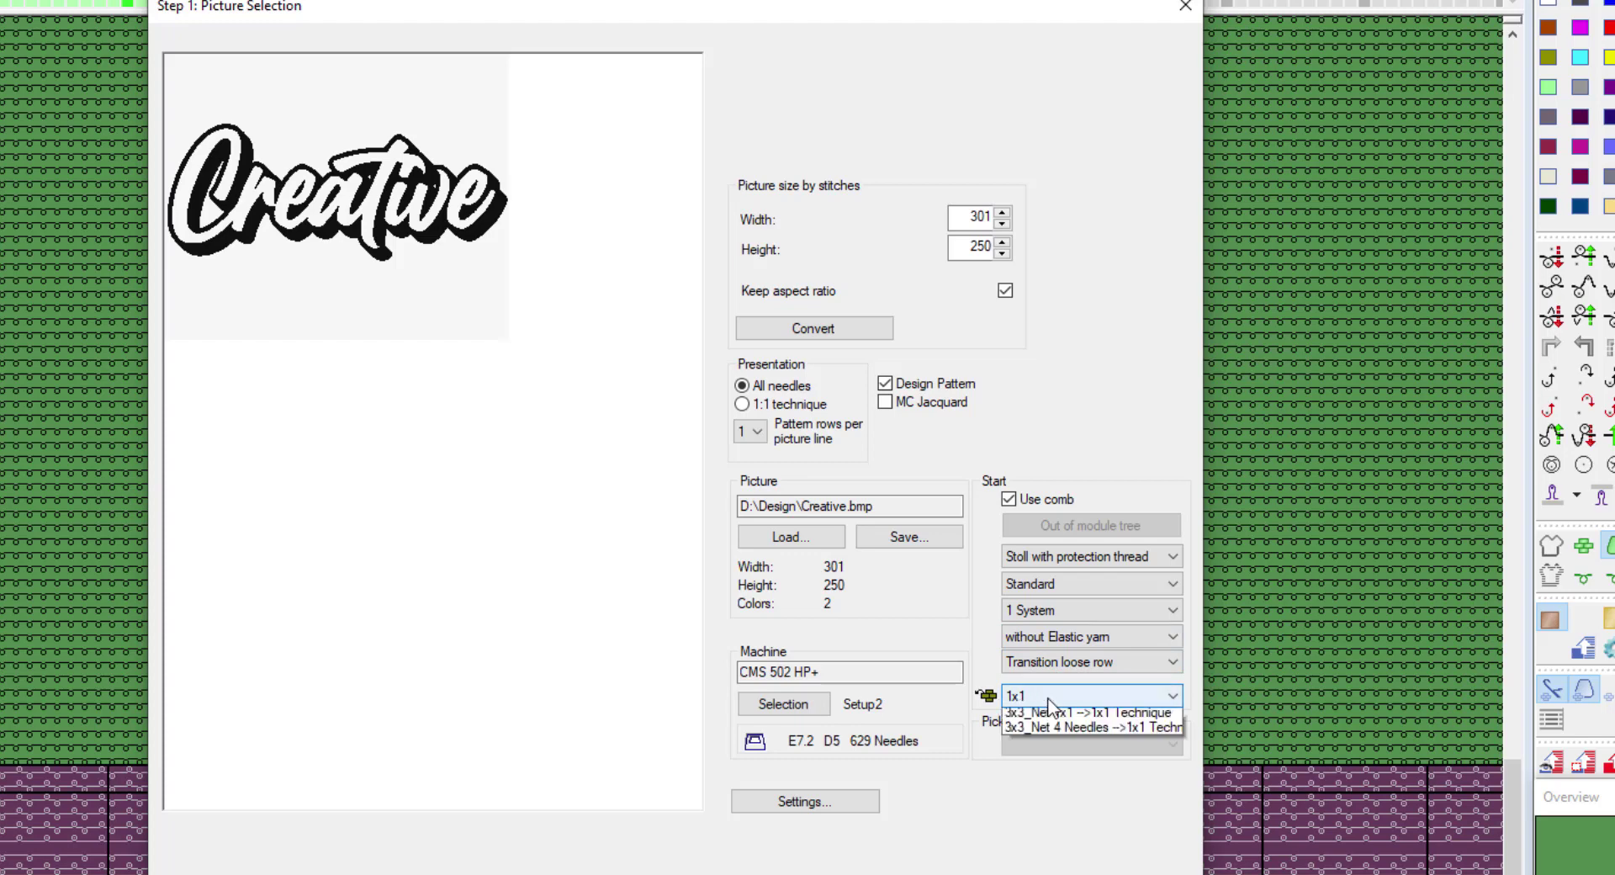
{"action": "left_click", "coordinate": [1020, 797]}
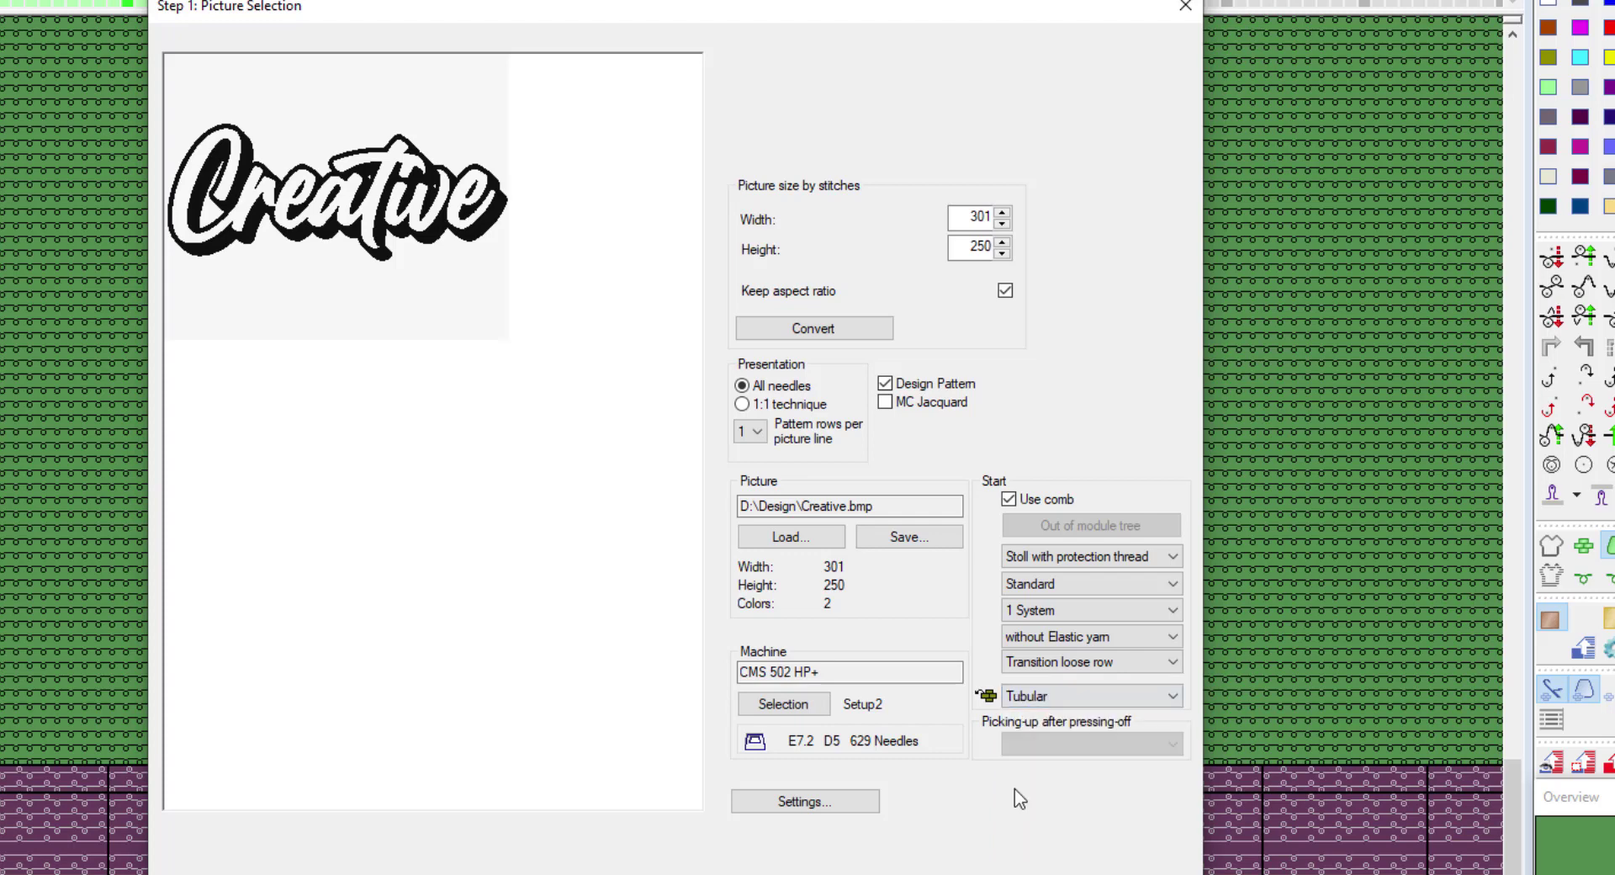
{"action": "left_click", "coordinate": [800, 705]}
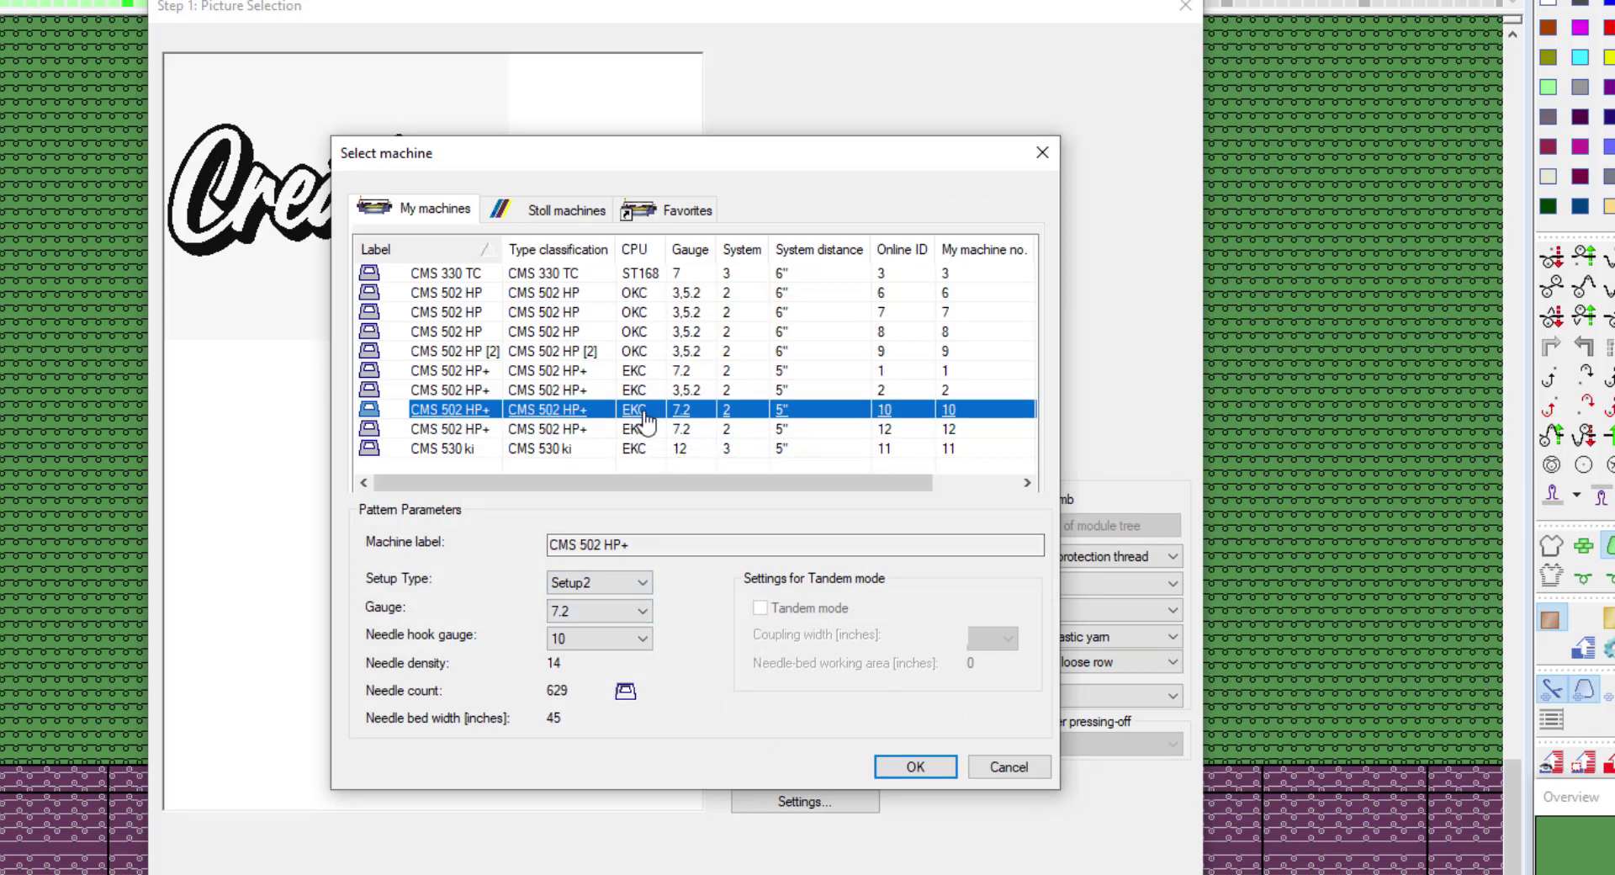
{"action": "left_click", "coordinate": [925, 768]}
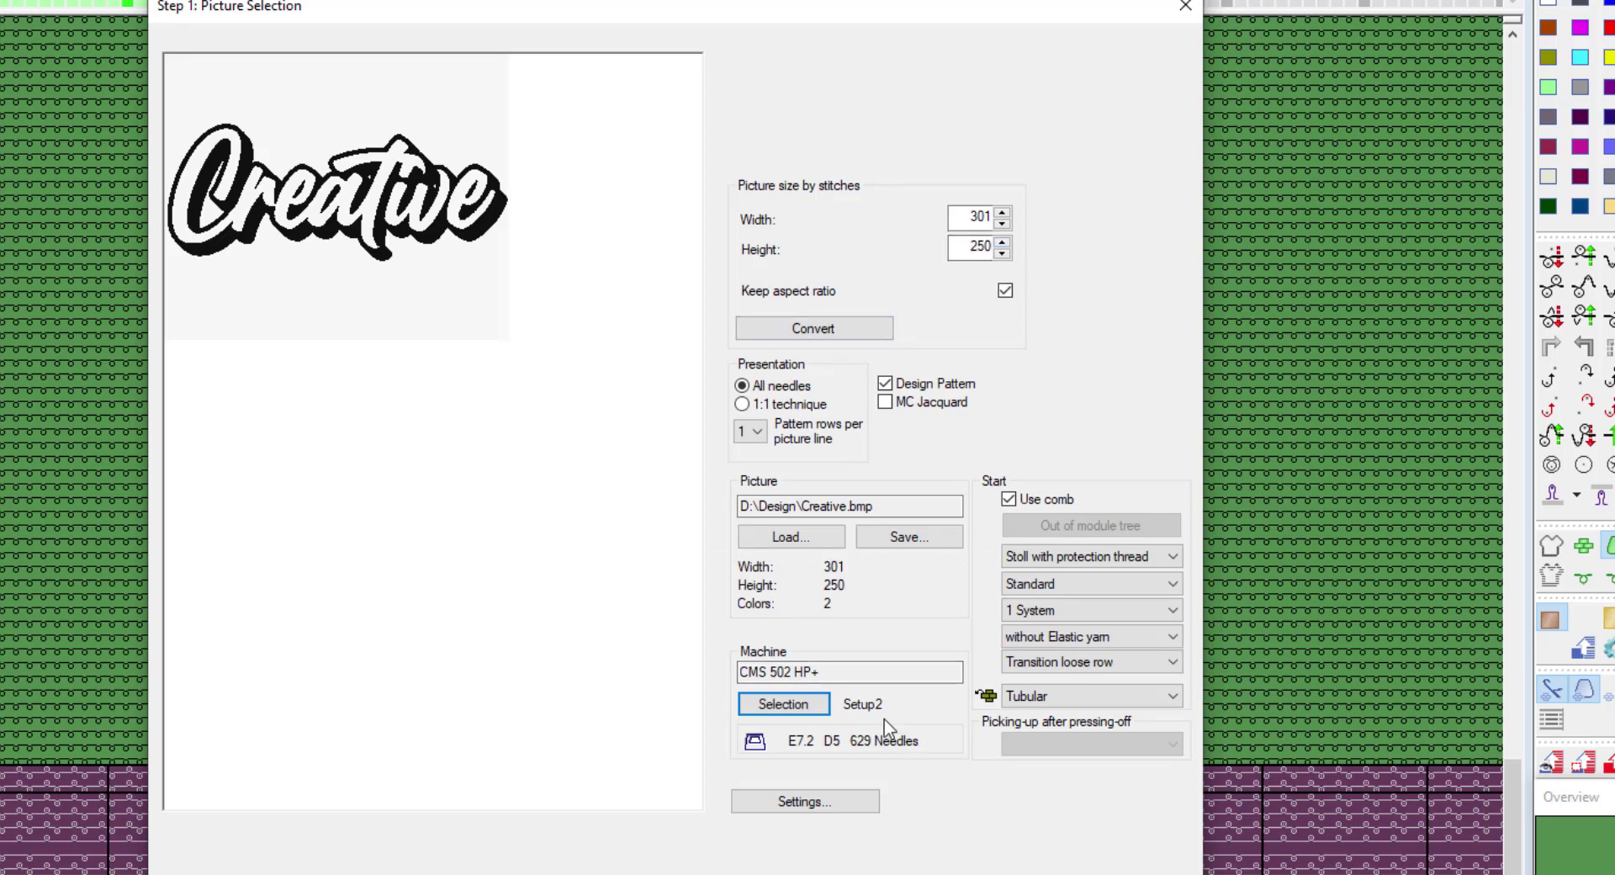
Confirm the standard settings for a two-color pure Jacquard with Float back and Front stitch with transfer as basic pattern
{"action": "left_click", "coordinate": [864, 805]}
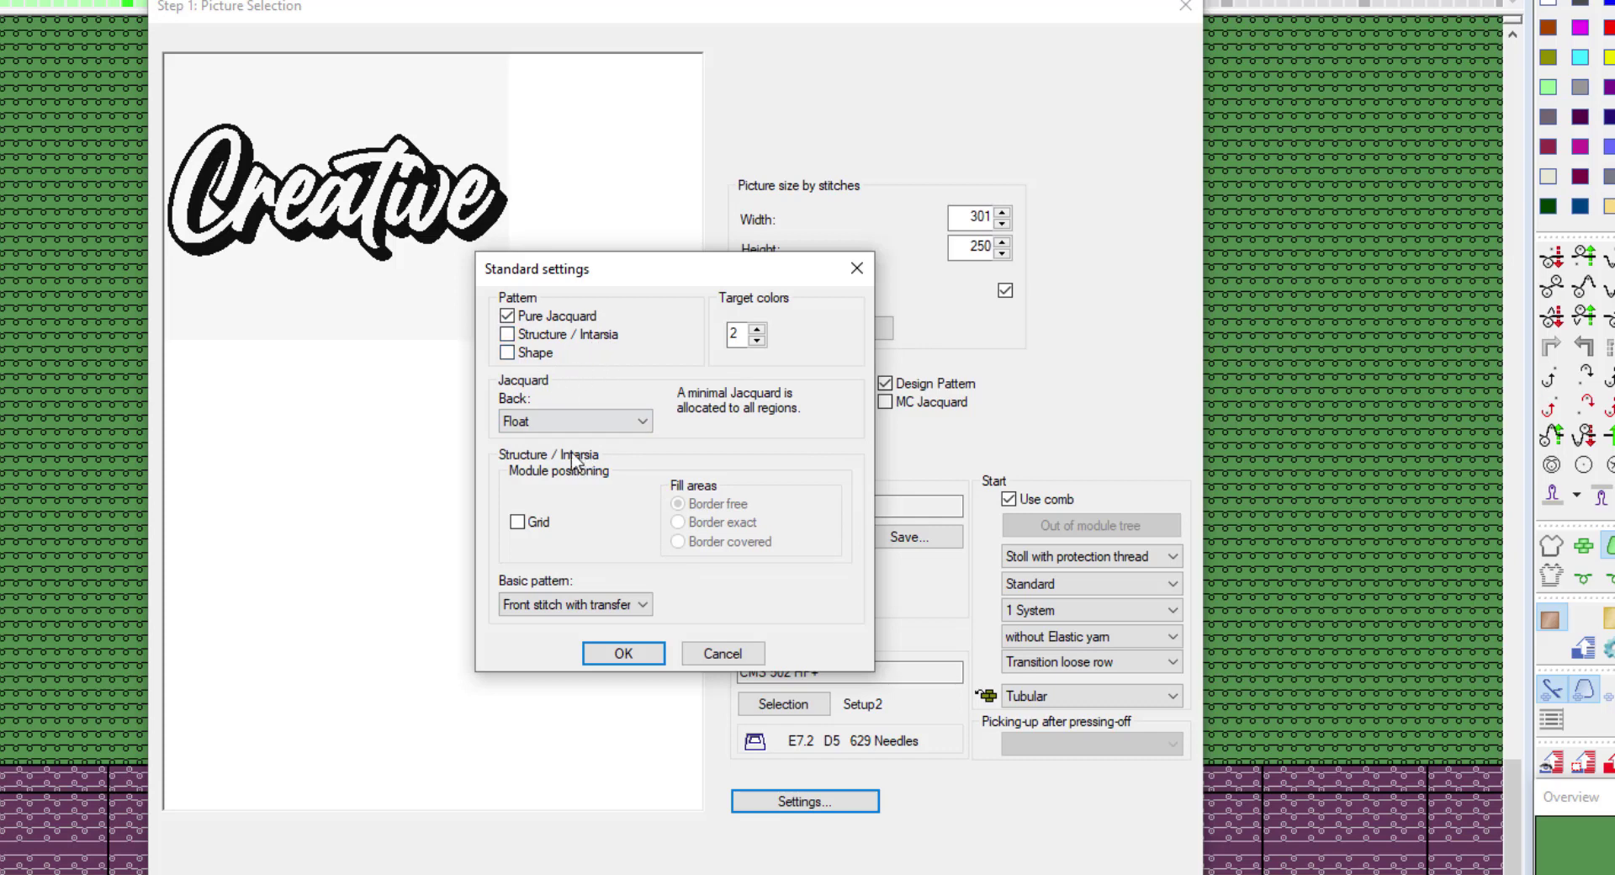
{"action": "left_click", "coordinate": [580, 420]}
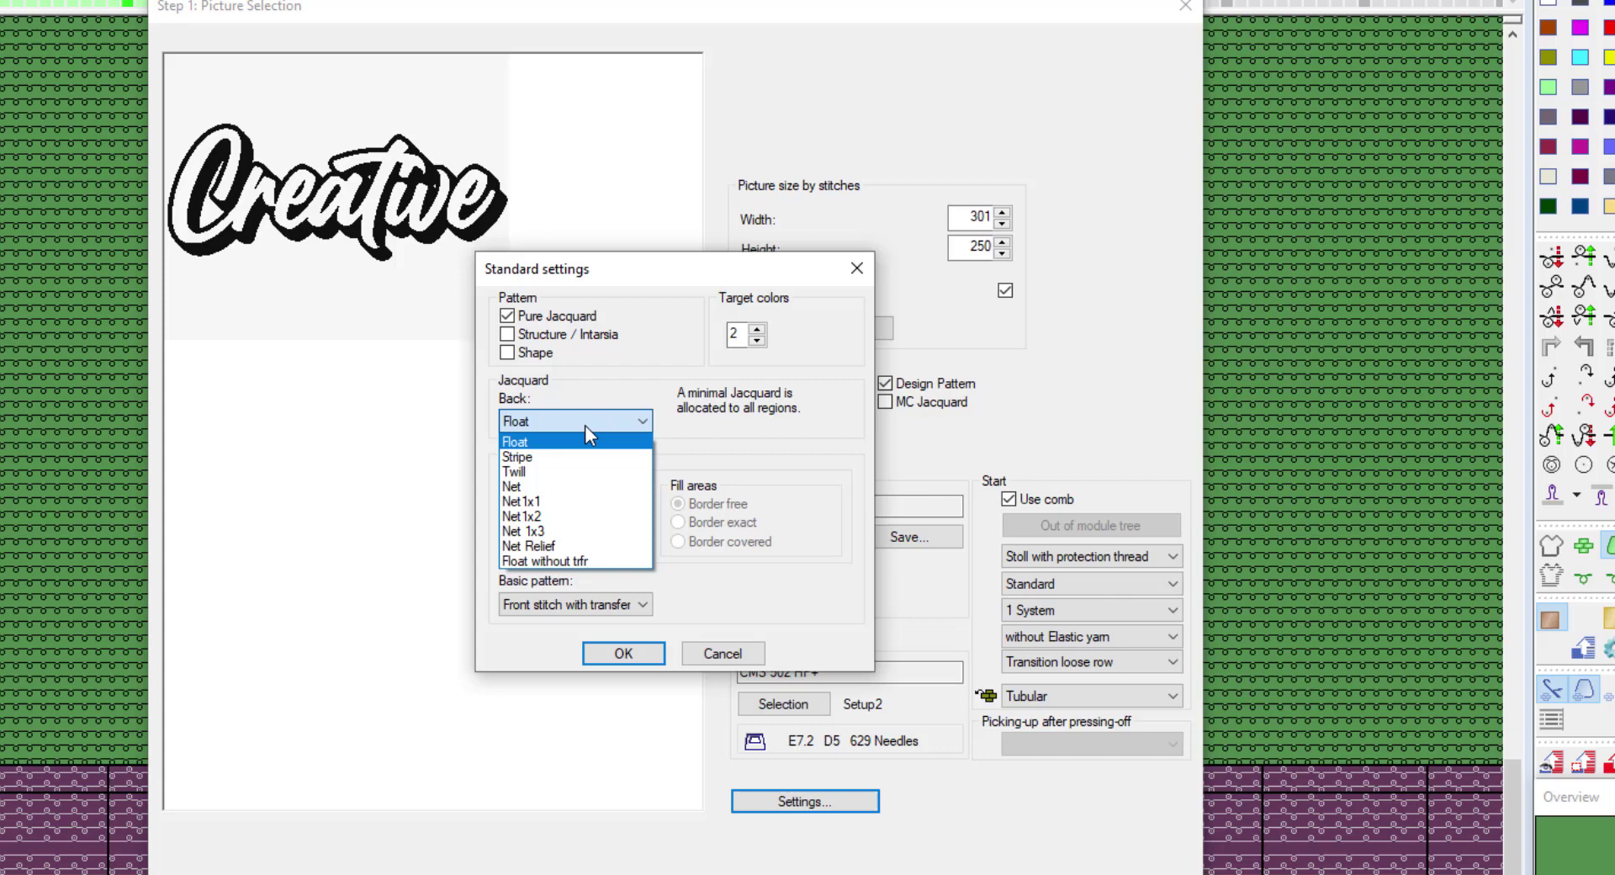
{"action": "left_click", "coordinate": [587, 426]}
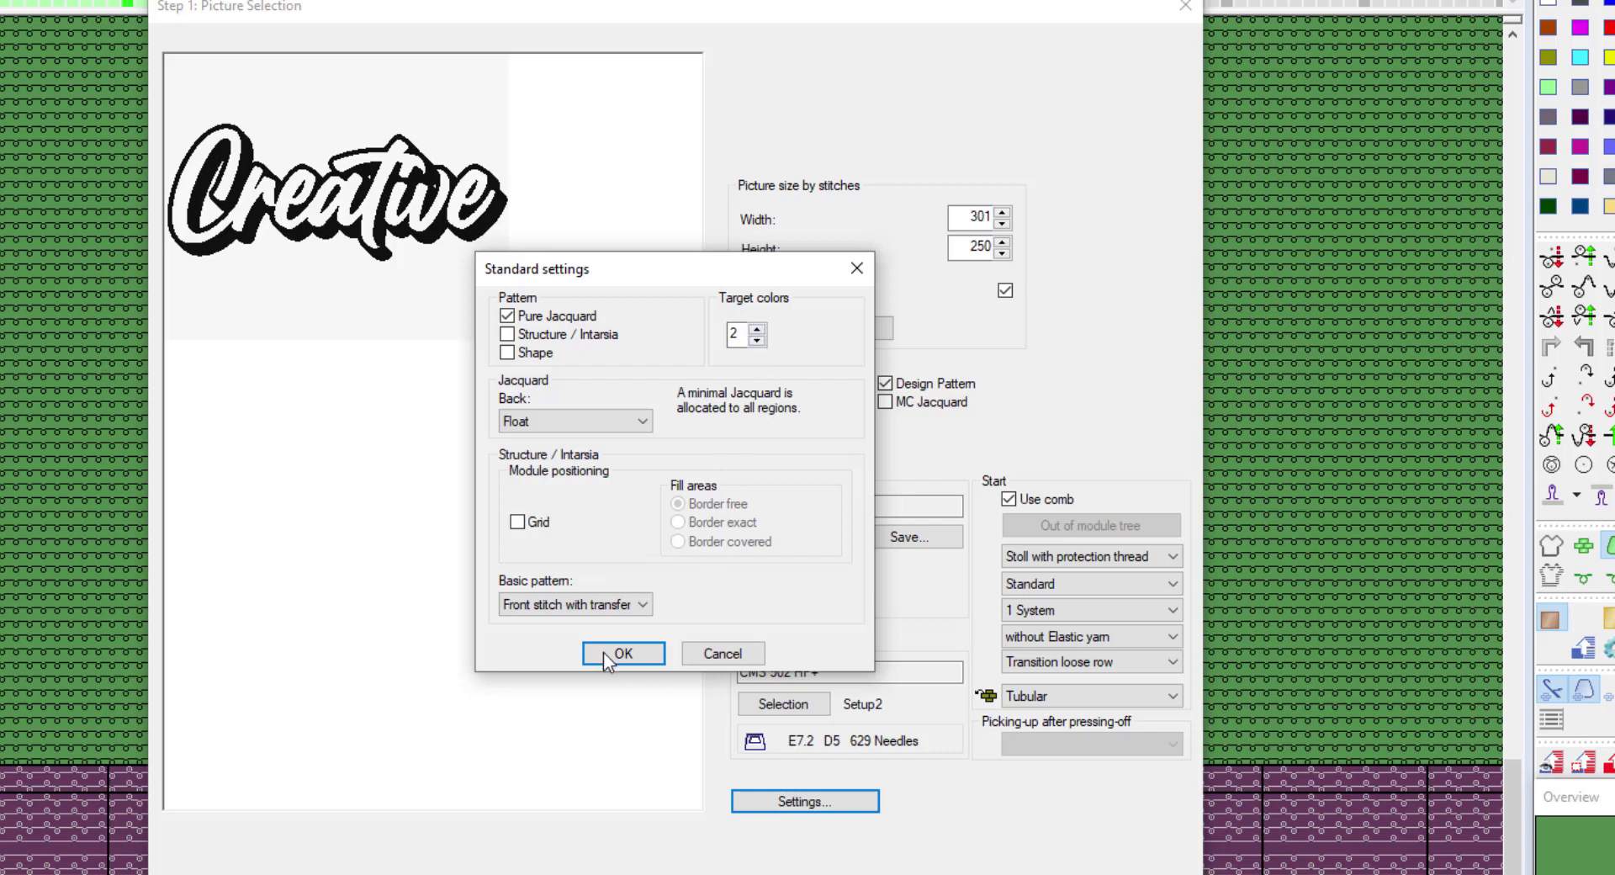
{"action": "left_click", "coordinate": [516, 614]}
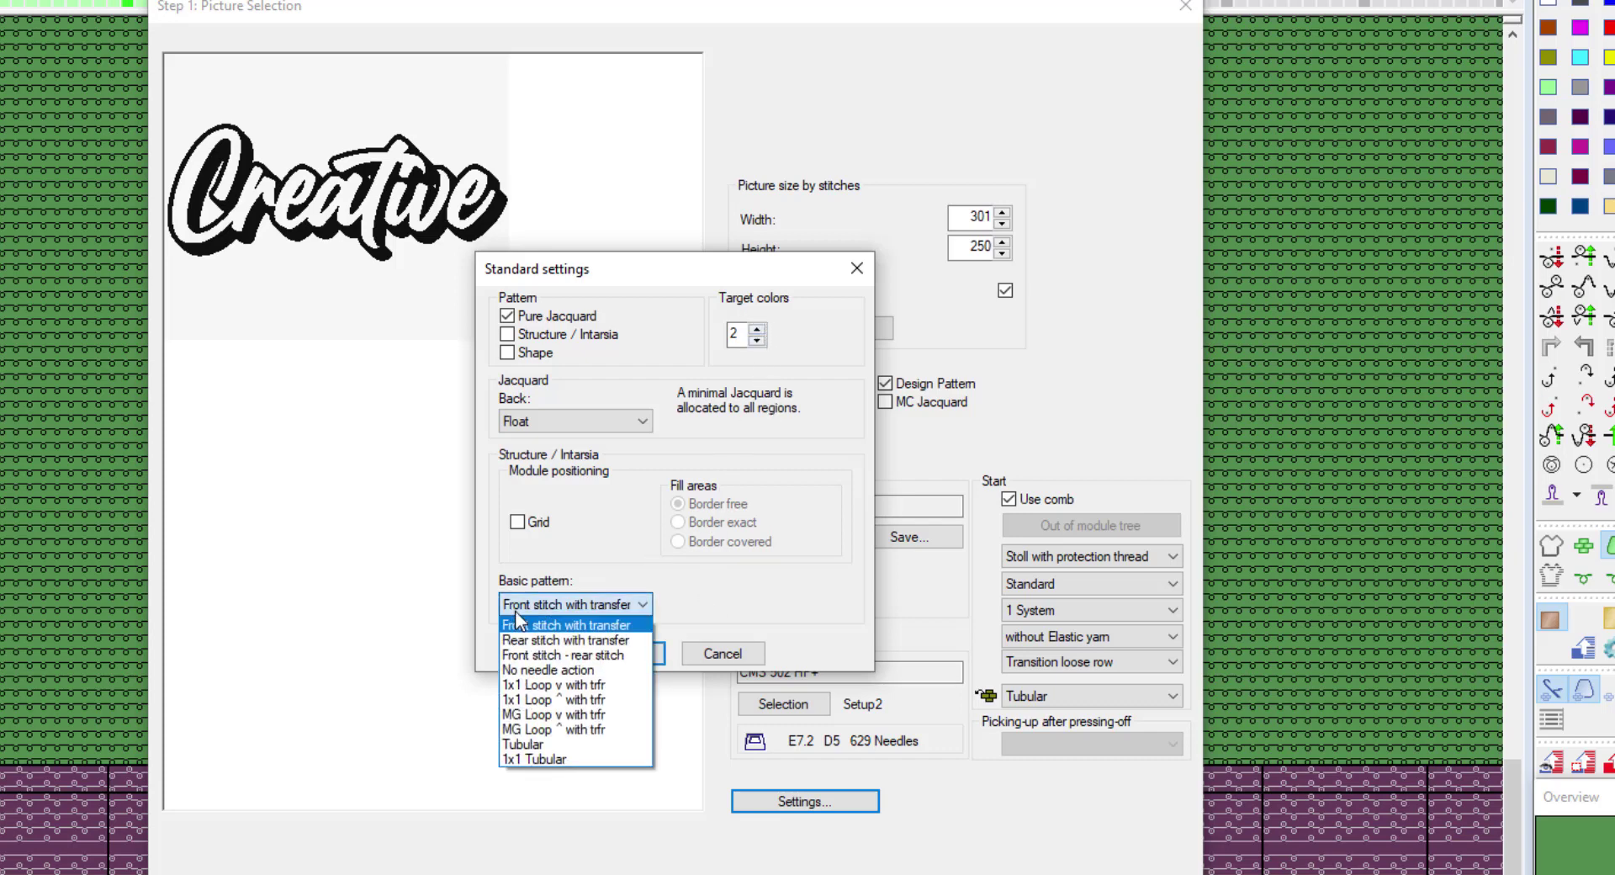
{"action": "left_click", "coordinate": [643, 609]}
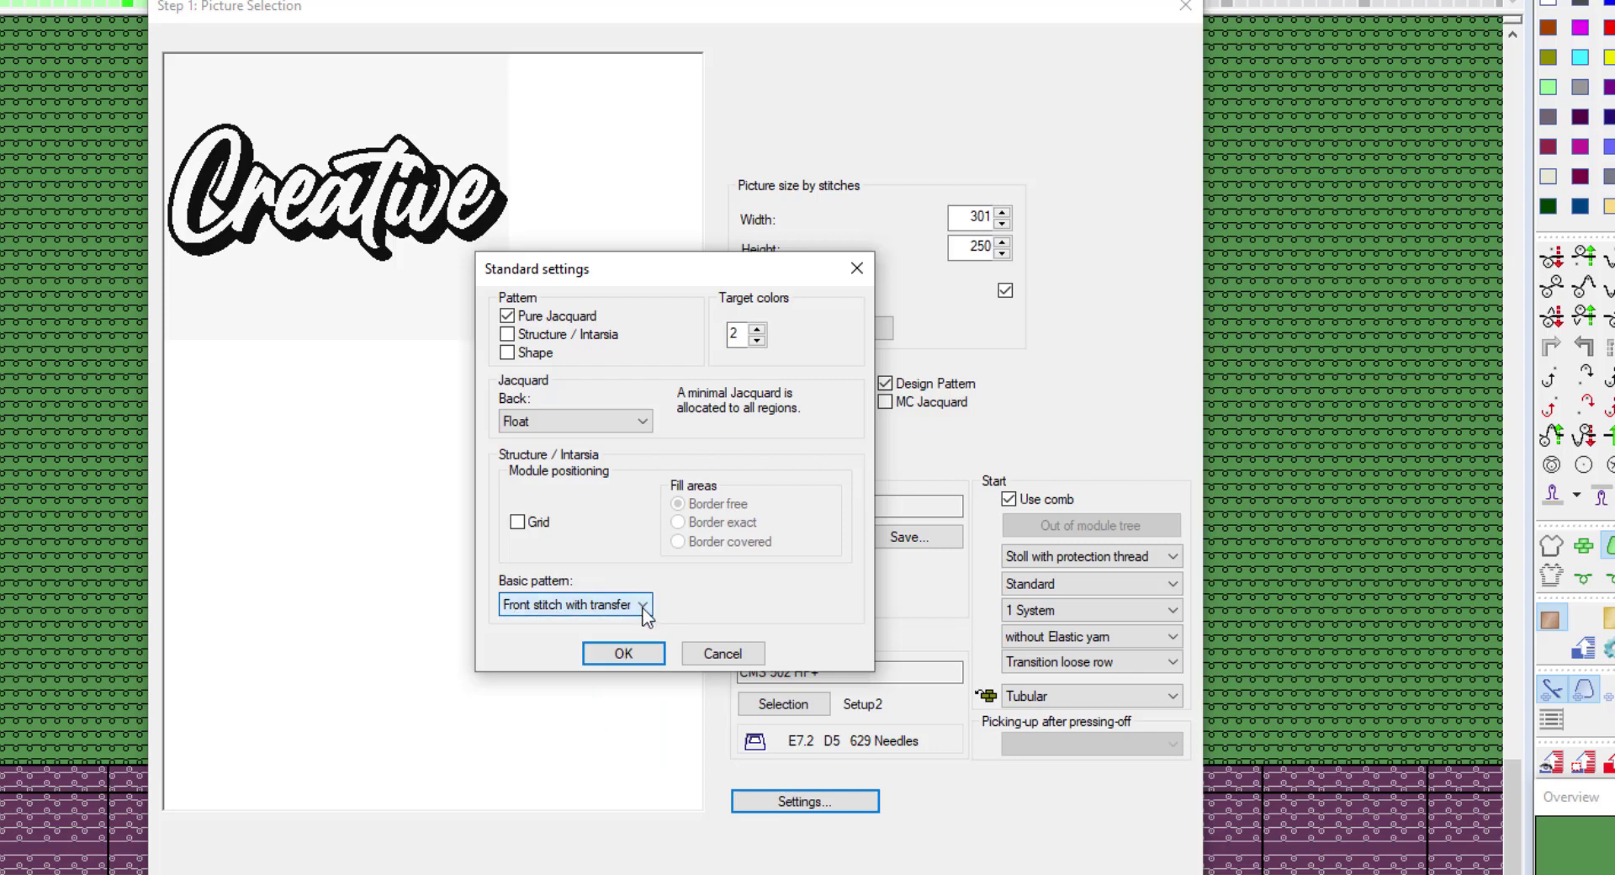
{"action": "left_click", "coordinate": [614, 653]}
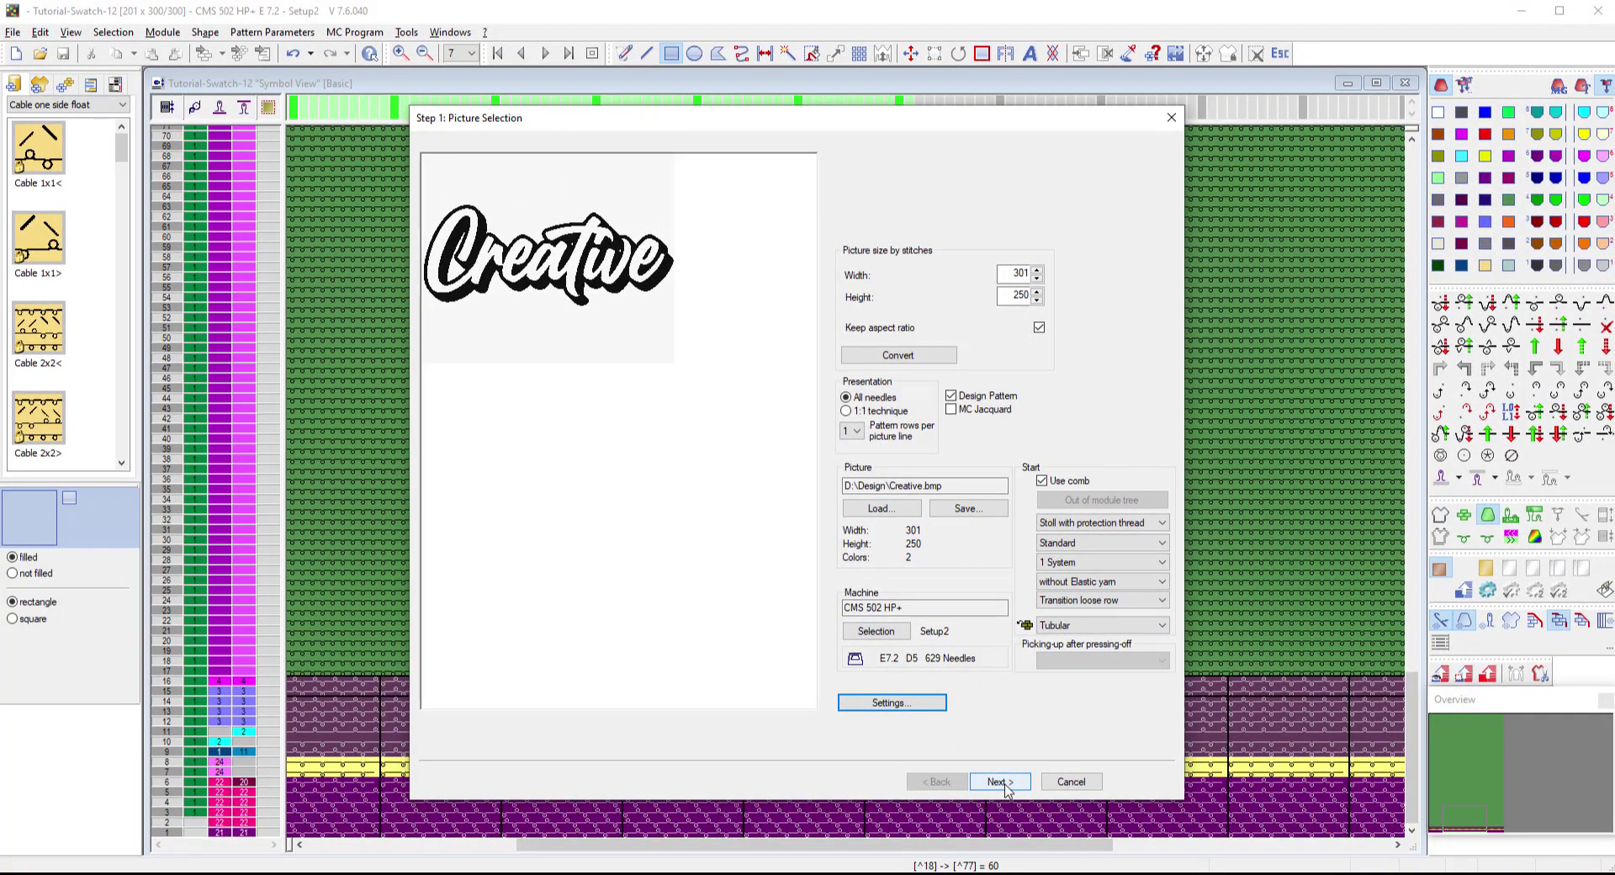
Proceed through the color selection, keep the Float back for the entire Jacquard pattern, and complete the picture import
{"action": "left_click", "coordinate": [1003, 781]}
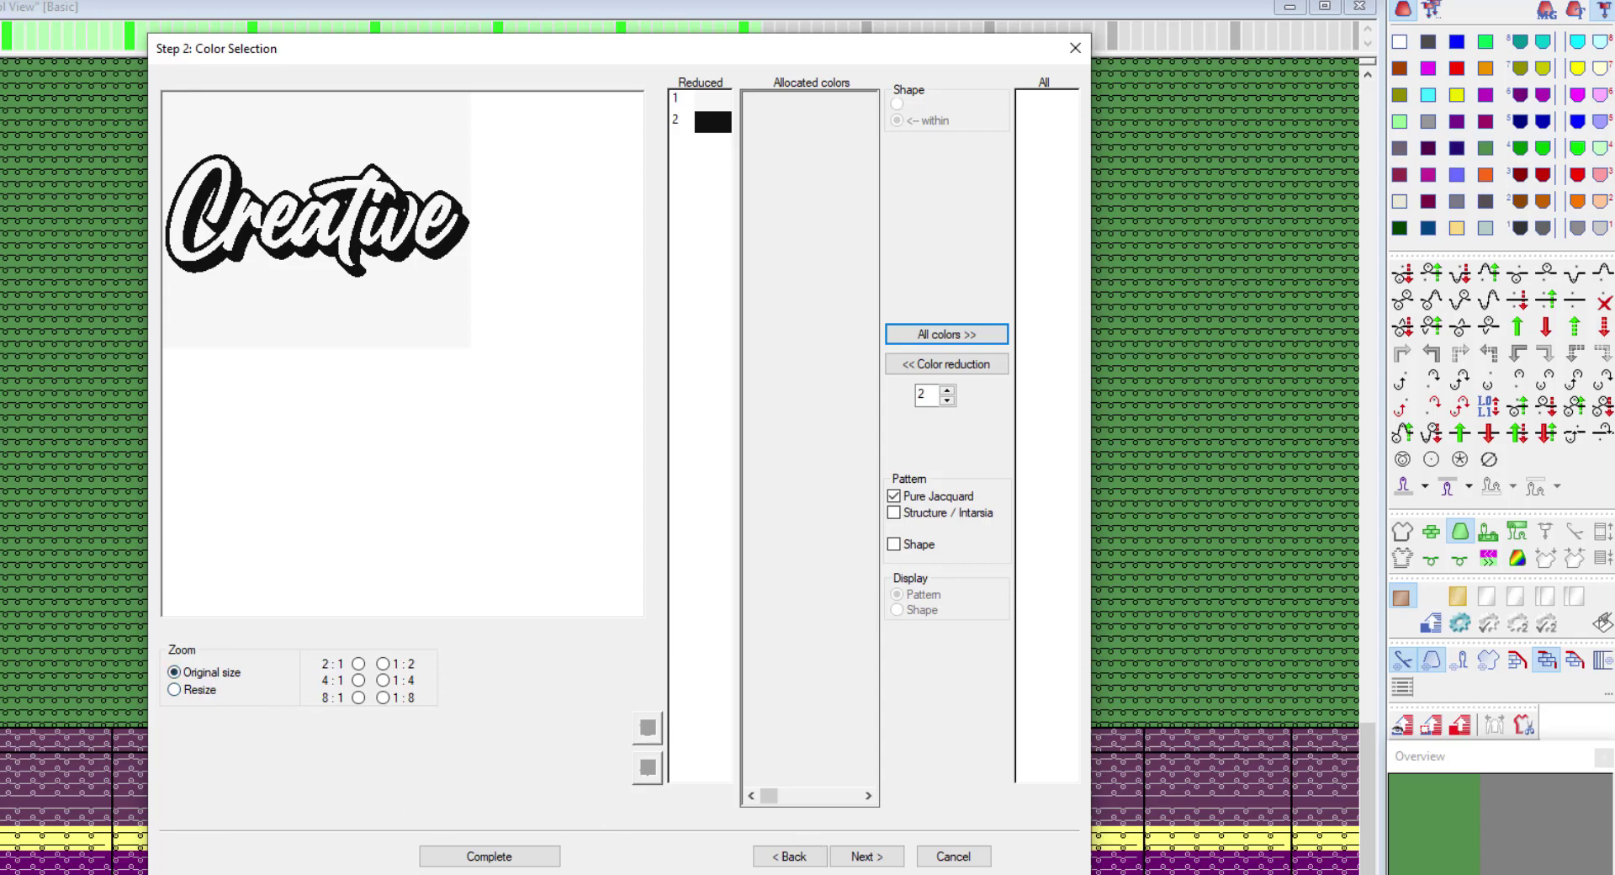
{"action": "left_click", "coordinate": [884, 858]}
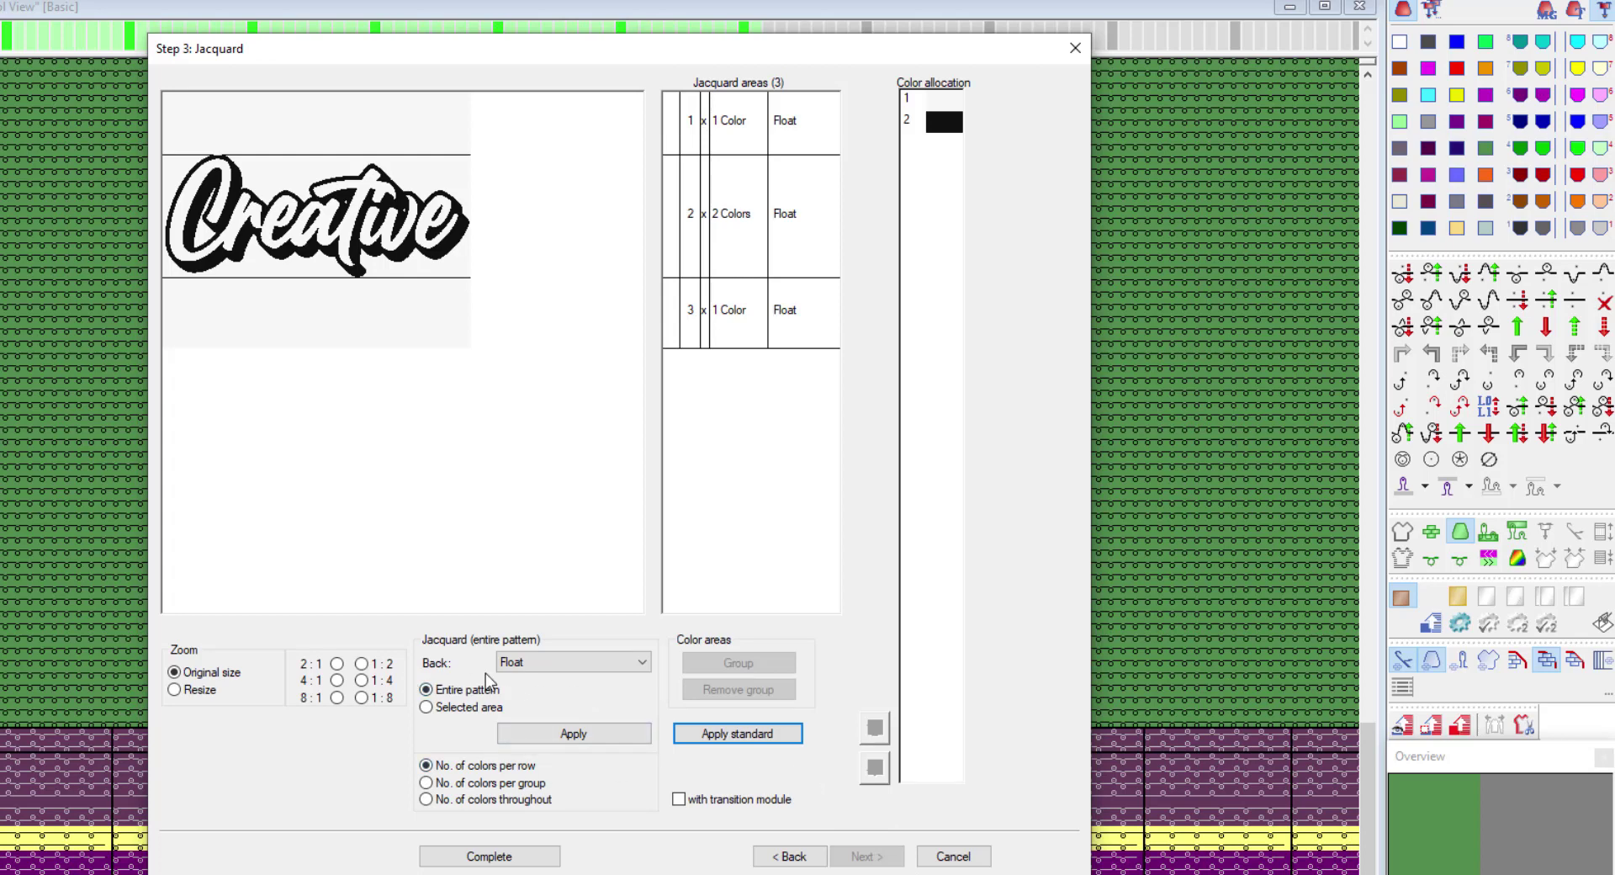
{"action": "left_click", "coordinate": [556, 667]}
{"action": "left_click", "coordinate": [562, 677]}
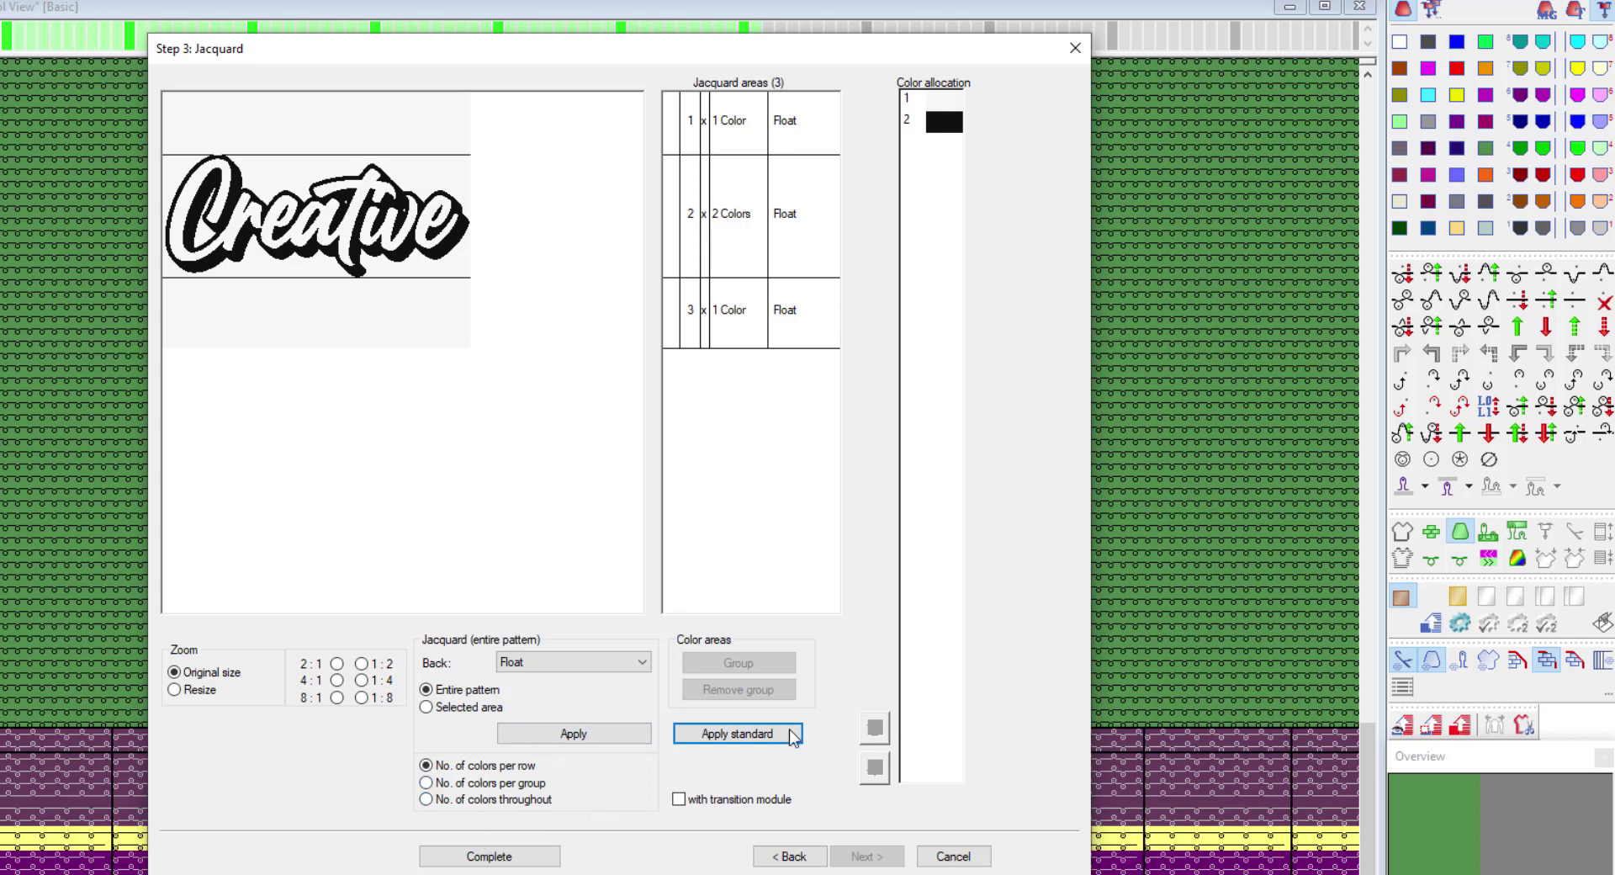
{"action": "left_click", "coordinate": [472, 858]}
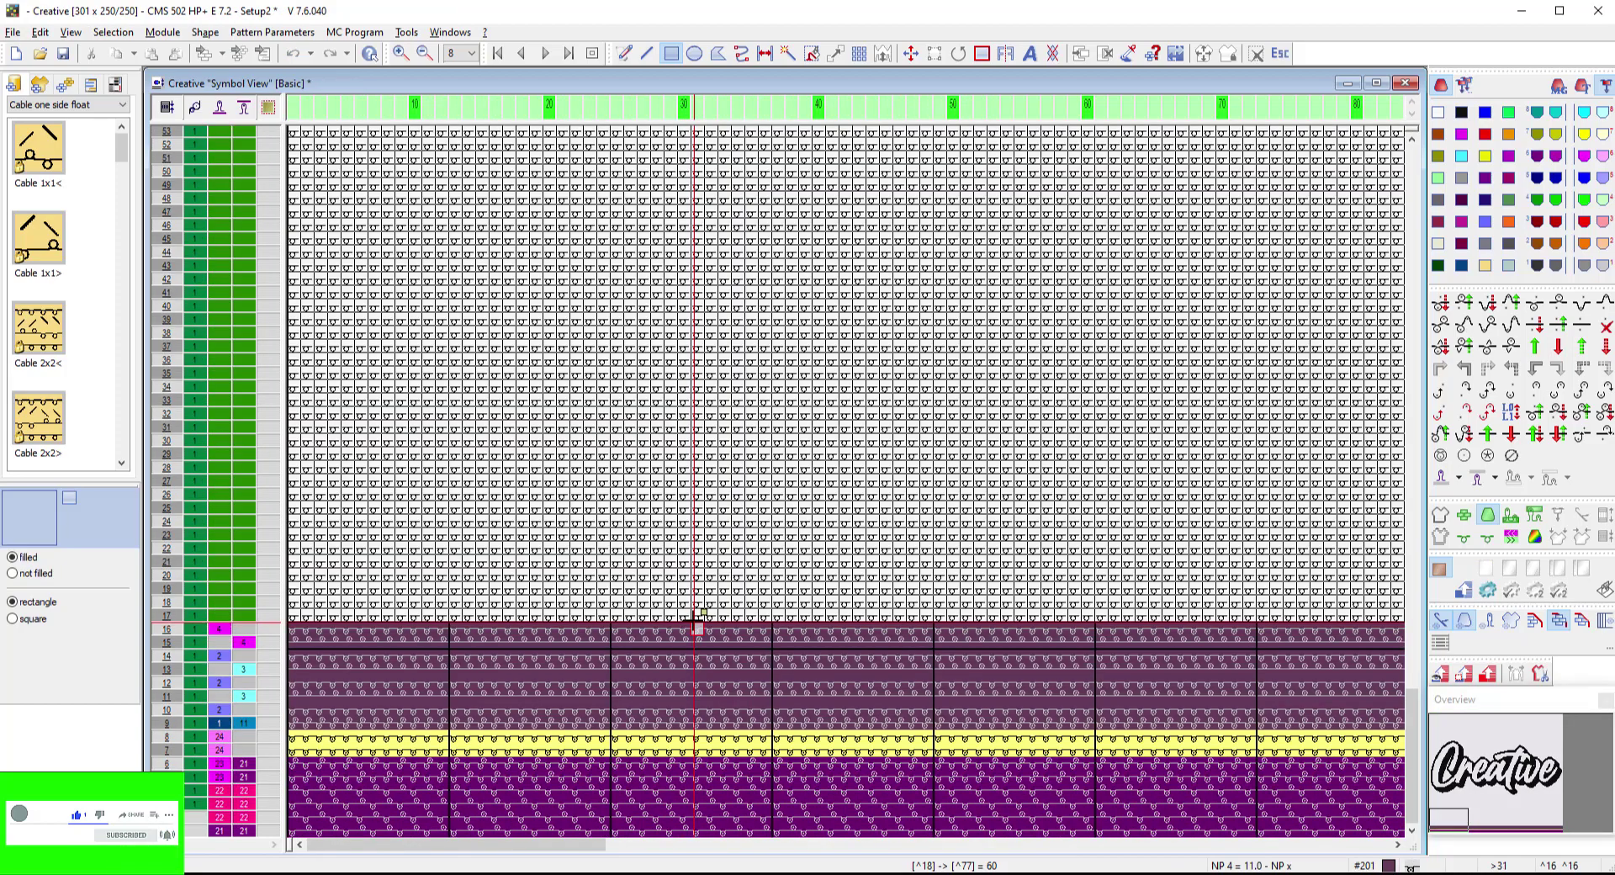
Examine the imported pattern's knitting rows above the start and the front stitch length assigned to them
{"action": "scroll", "coordinate": [715, 606], "scroll_direction": "up", "scroll_amount": 5}
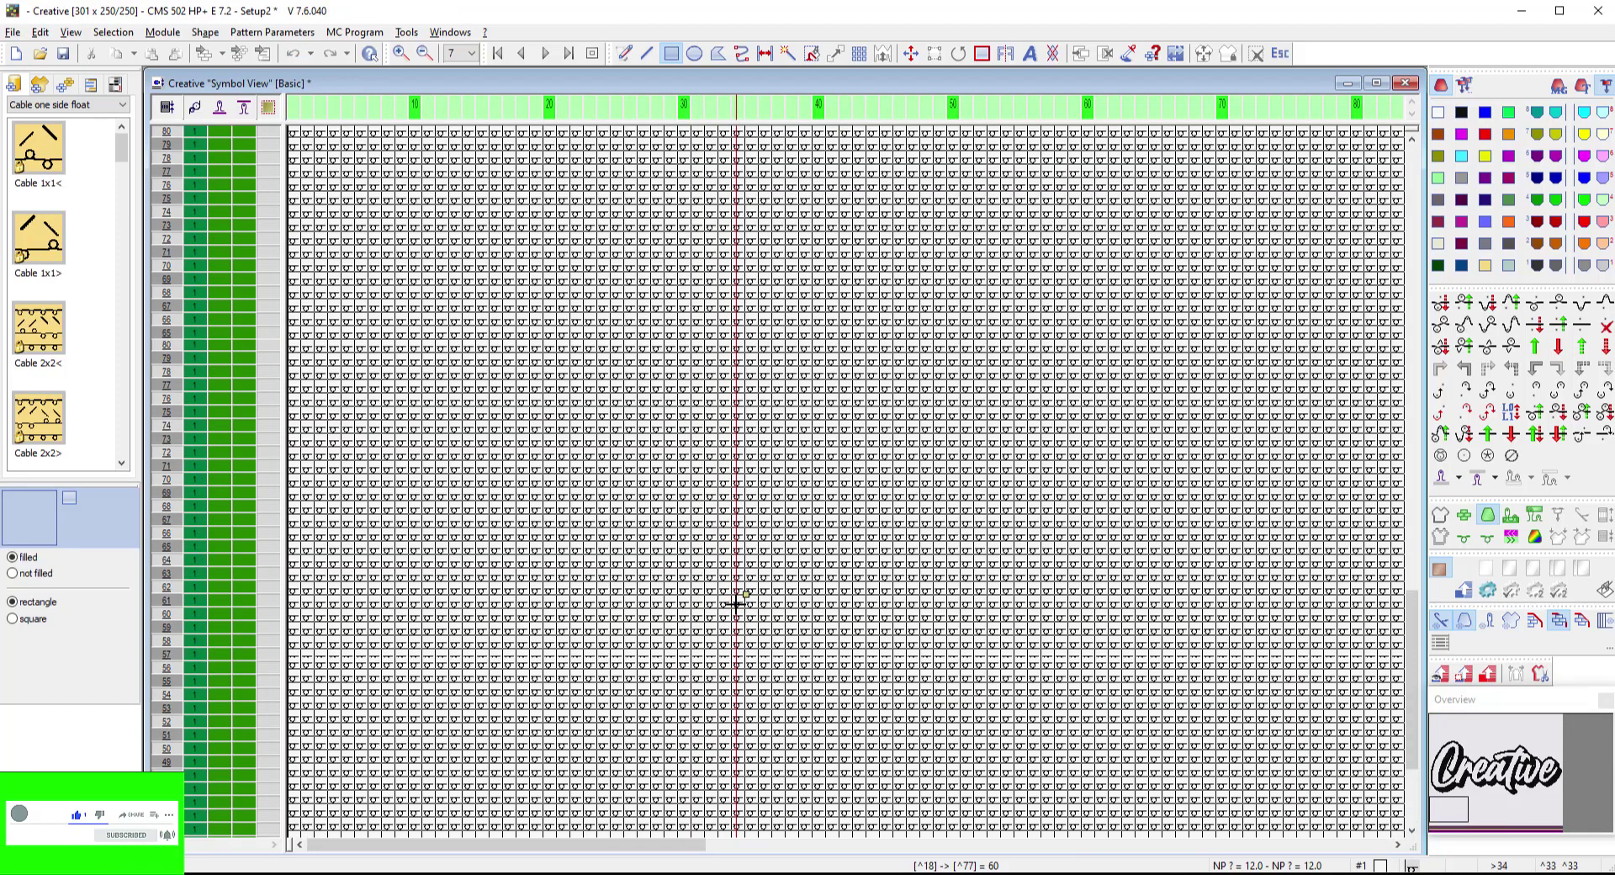
{"action": "scroll", "coordinate": [735, 604], "scroll_direction": "down", "scroll_amount": 2}
{"action": "scroll", "coordinate": [735, 604], "scroll_direction": "up", "scroll_amount": 2}
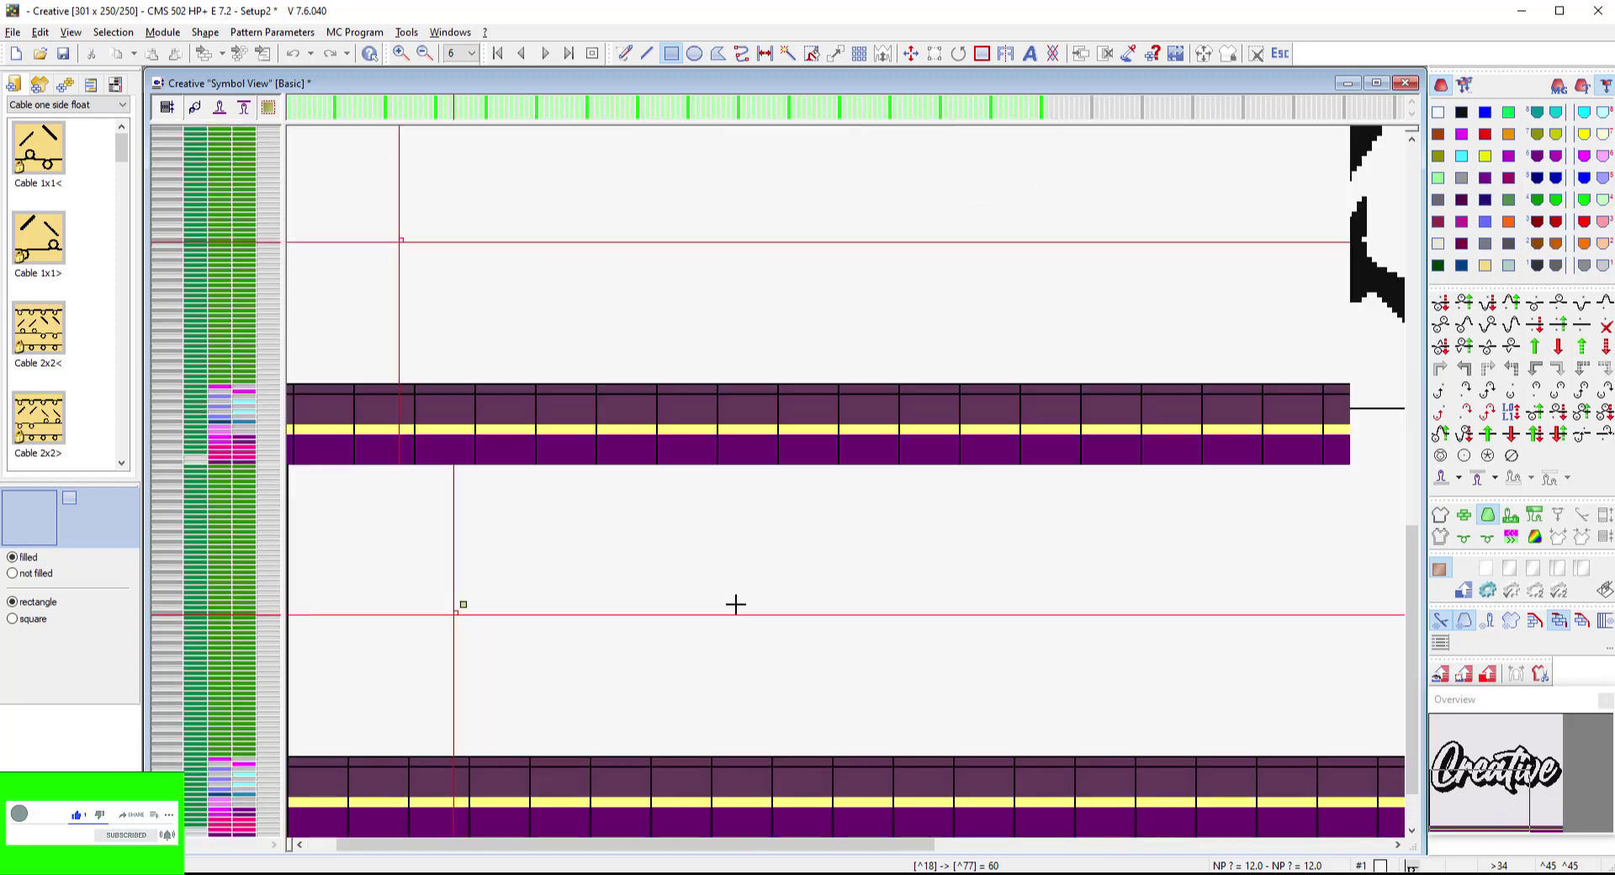
{"action": "scroll", "coordinate": [511, 567], "scroll_direction": "down", "scroll_amount": 9}
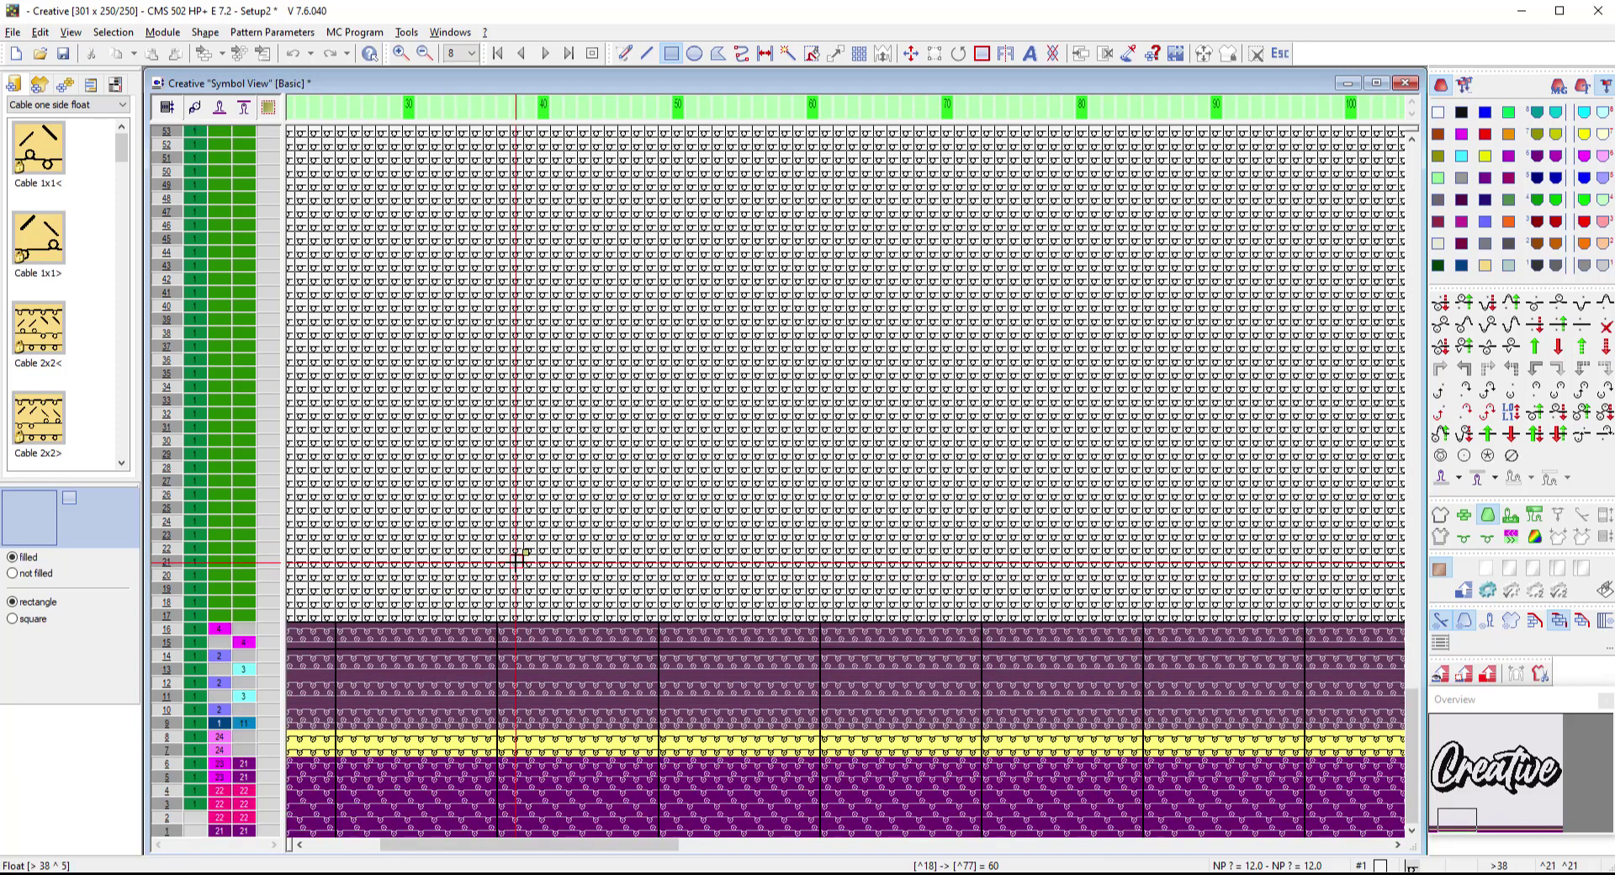
{"action": "scroll", "coordinate": [475, 641], "scroll_direction": "down", "scroll_amount": 3}
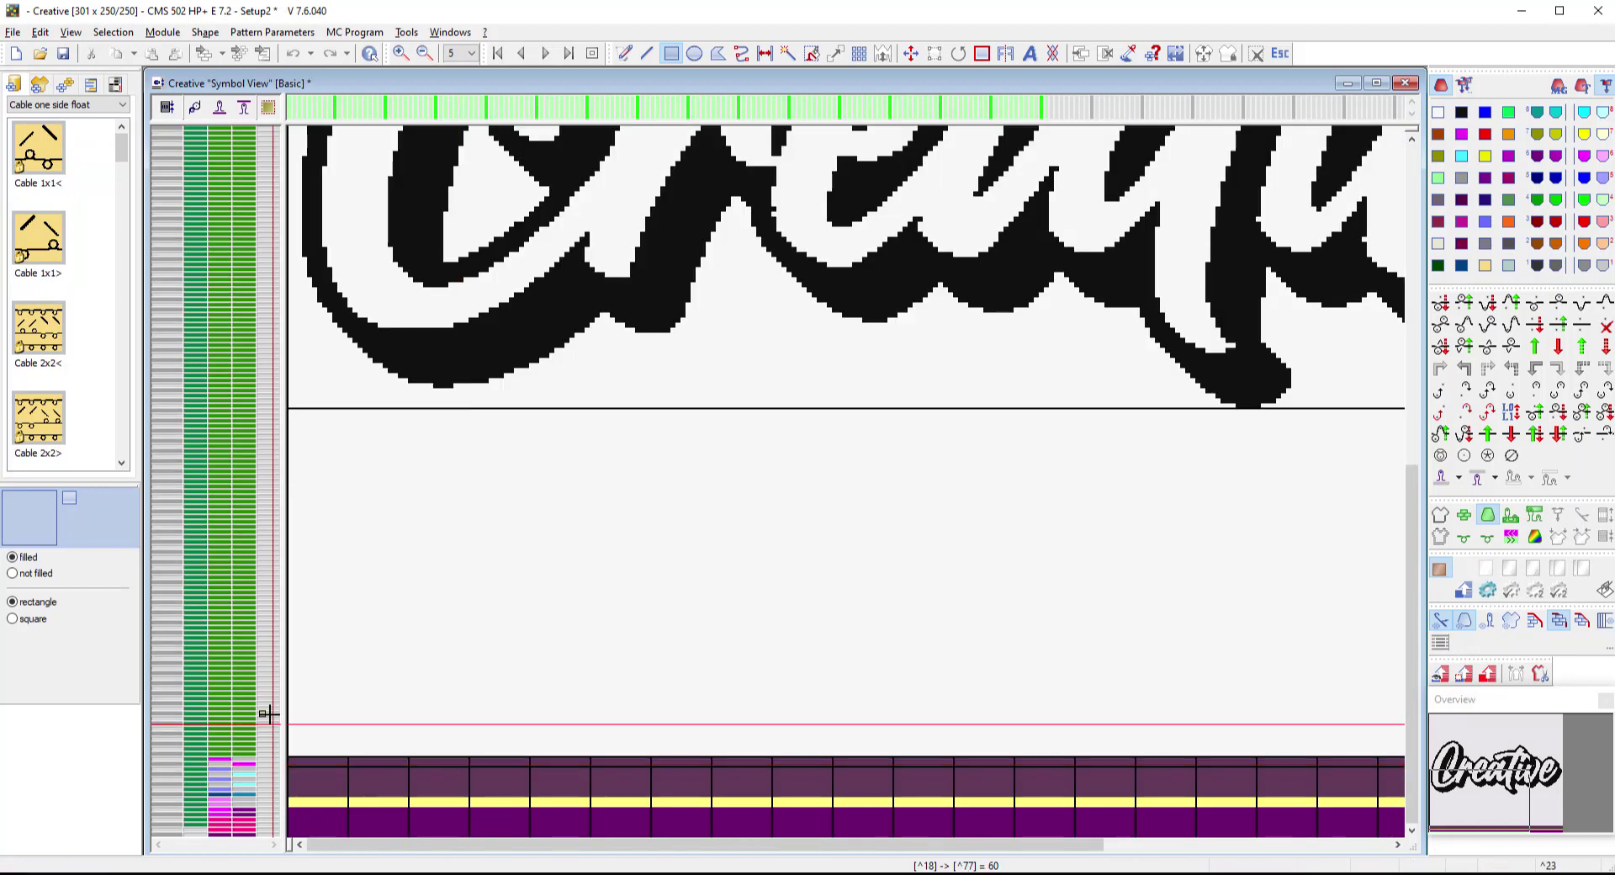
{"action": "mouse_move", "coordinate": [213, 686]}
{"action": "scroll", "coordinate": [212, 686], "scroll_direction": "up", "scroll_amount": 1}
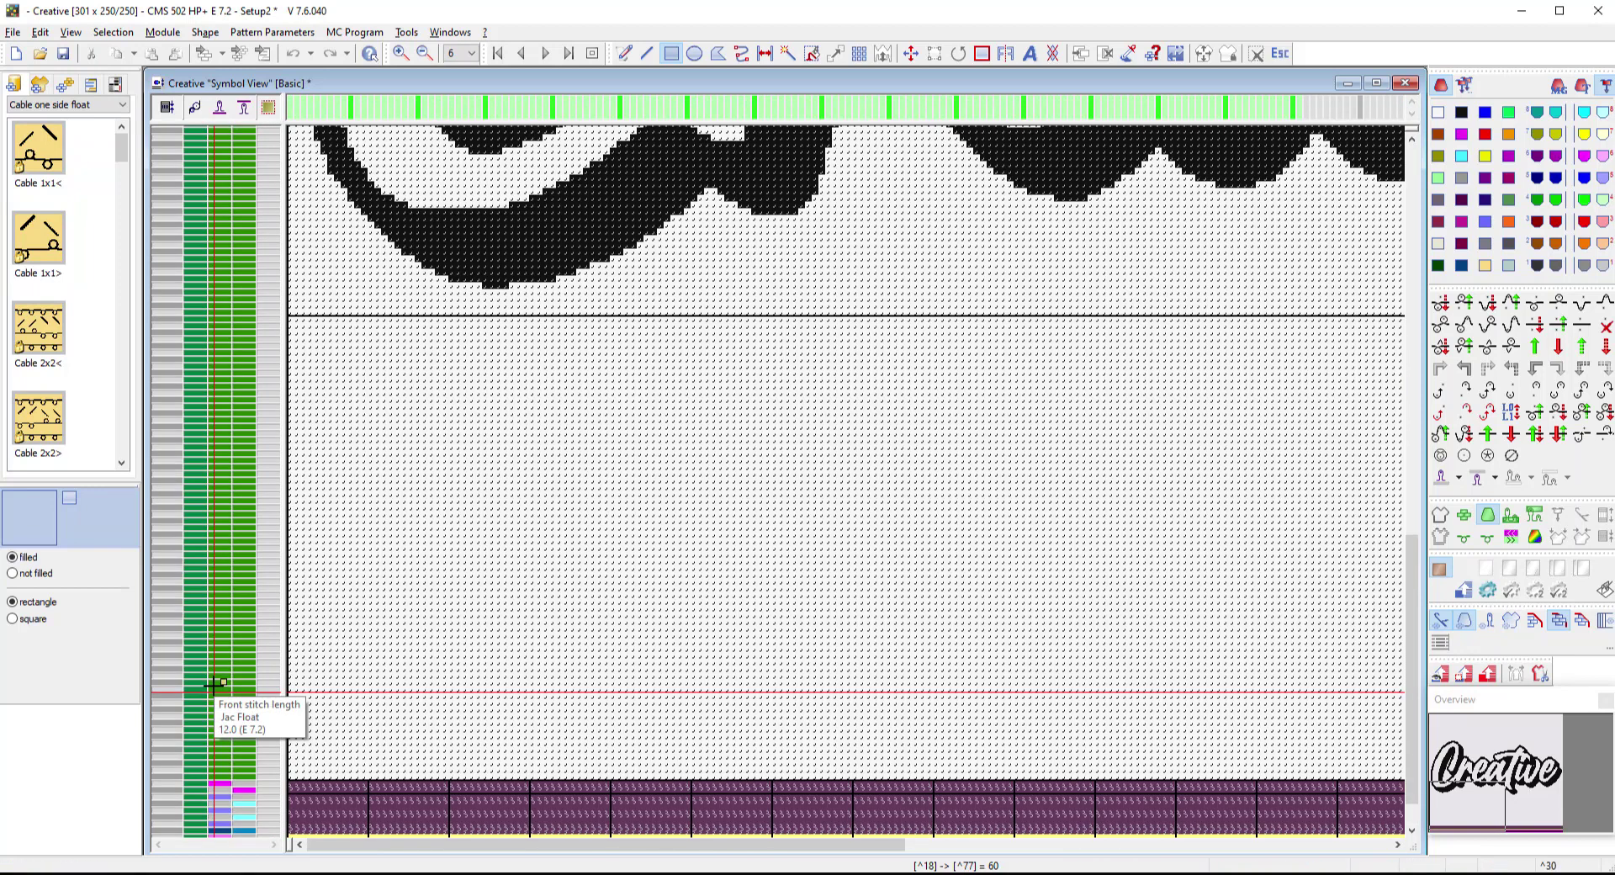
{"action": "scroll", "coordinate": [216, 683], "scroll_direction": "up", "scroll_amount": 1}
{"action": "scroll", "coordinate": [563, 547], "scroll_direction": "down", "scroll_amount": 3}
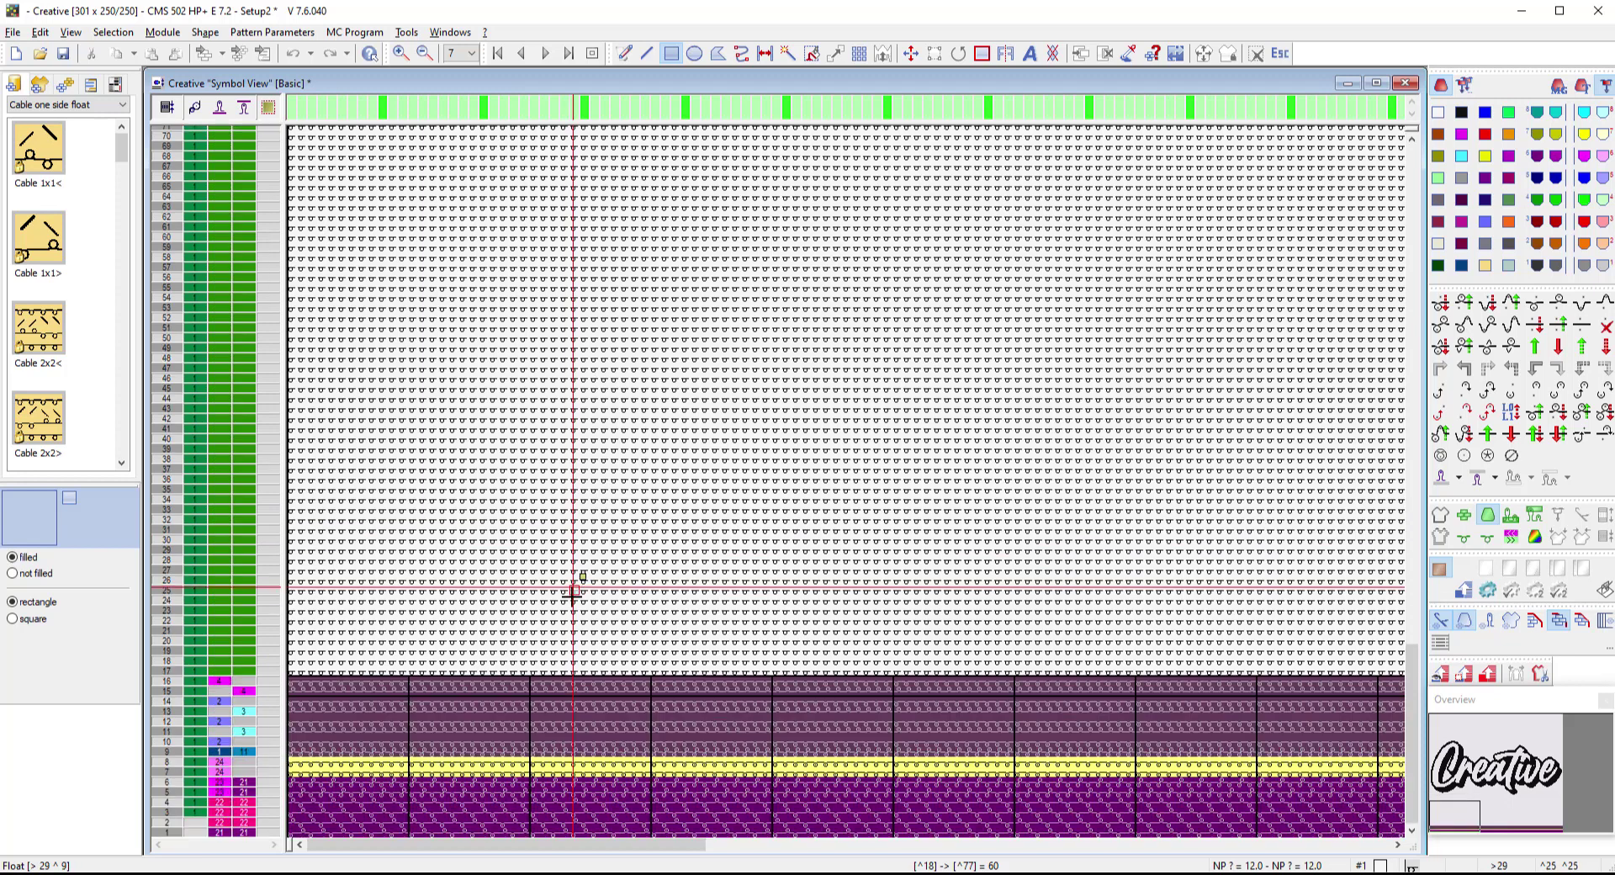
Fill the whole 301 x 250 motif area above the start rows with Front stitch with transfer
{"action": "left_click", "coordinate": [1441, 302]}
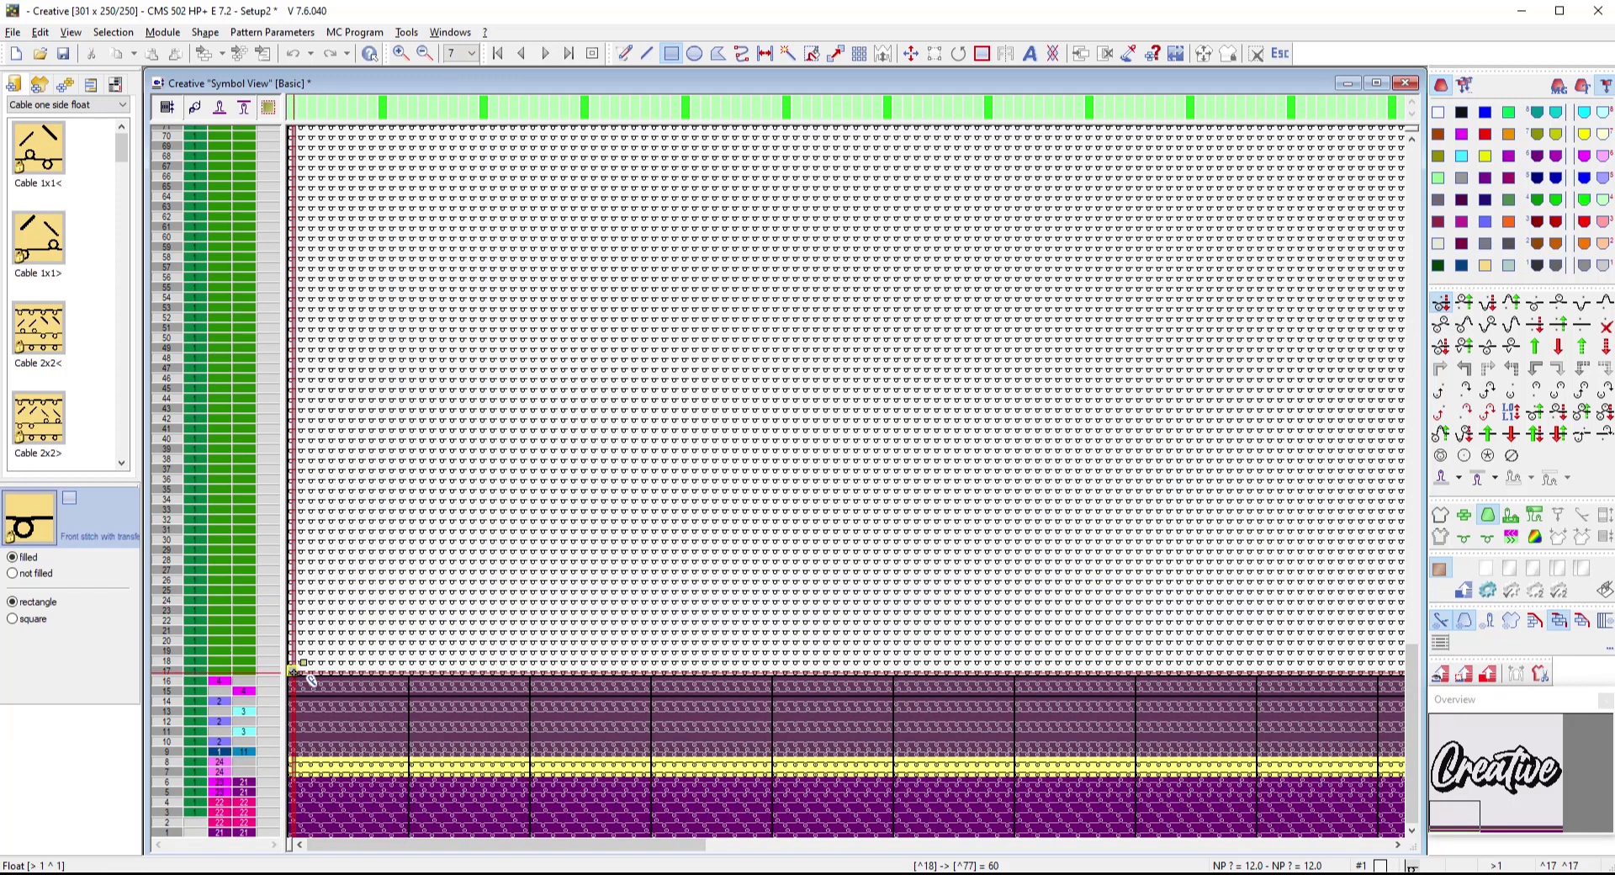
{"action": "left_click_drag", "start_coordinate": [292, 670], "coordinate": [836, 404]}
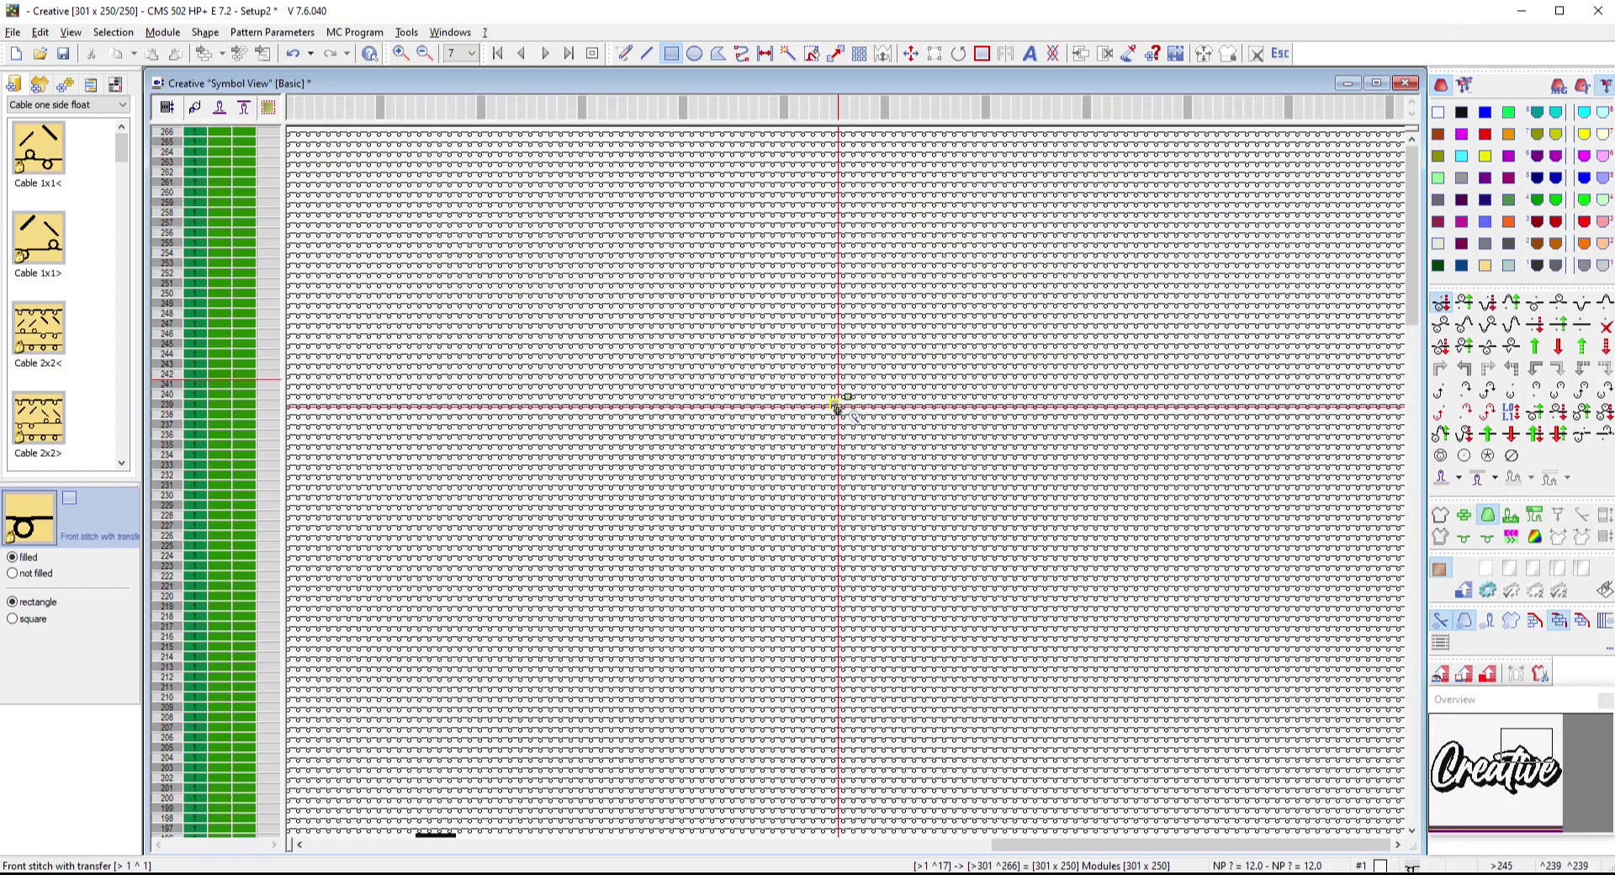
{"action": "scroll", "coordinate": [824, 473], "scroll_direction": "down", "scroll_amount": 2}
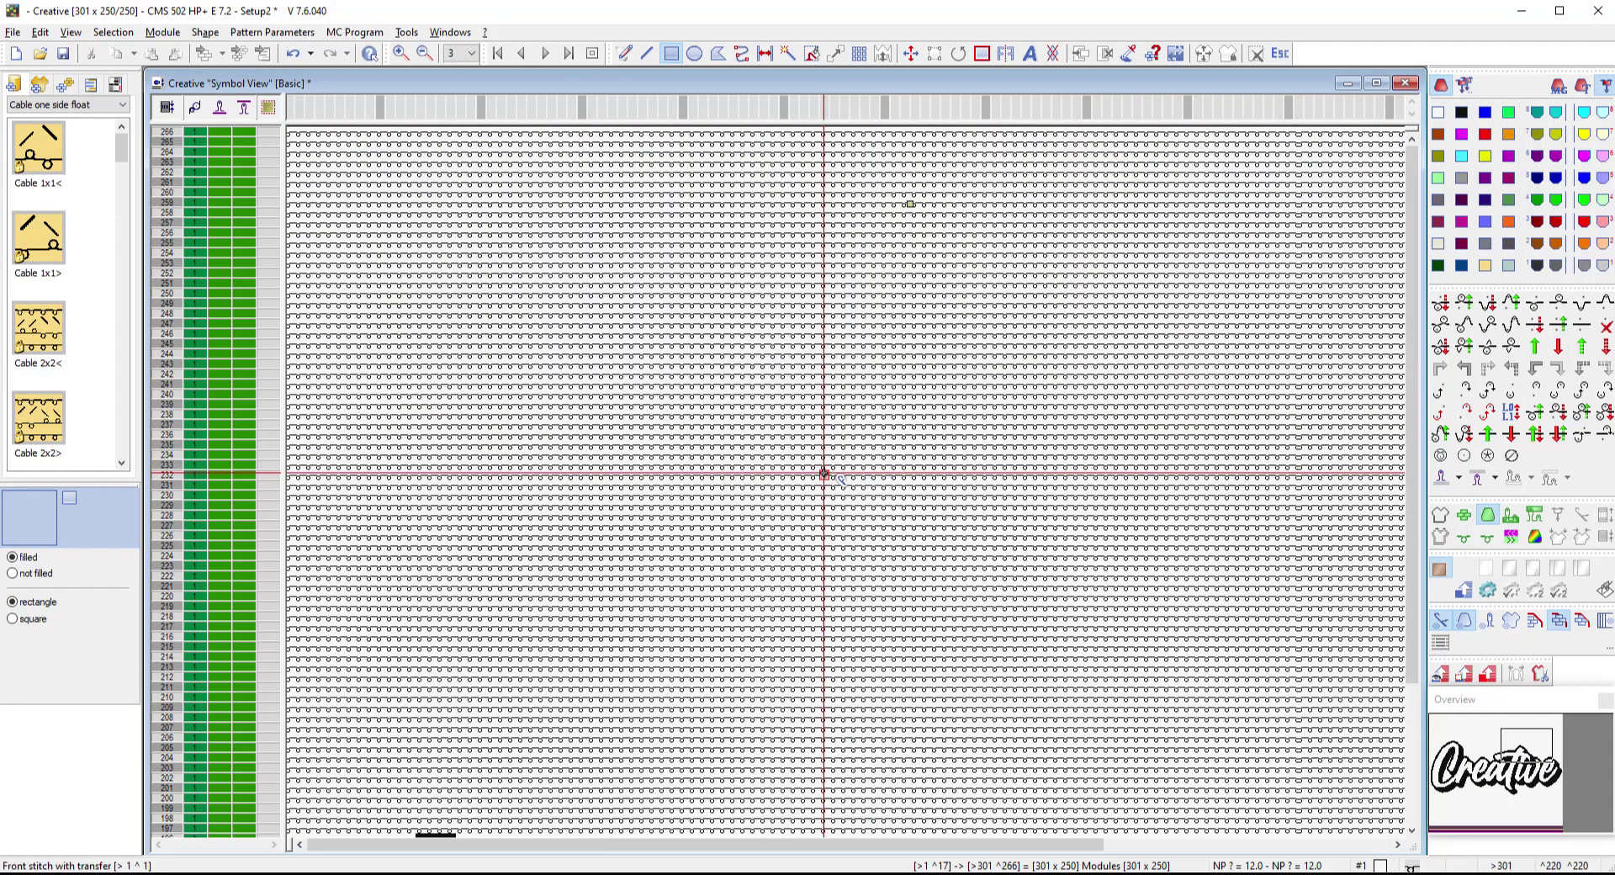
{"action": "scroll", "coordinate": [824, 473], "scroll_direction": "down", "scroll_amount": 1}
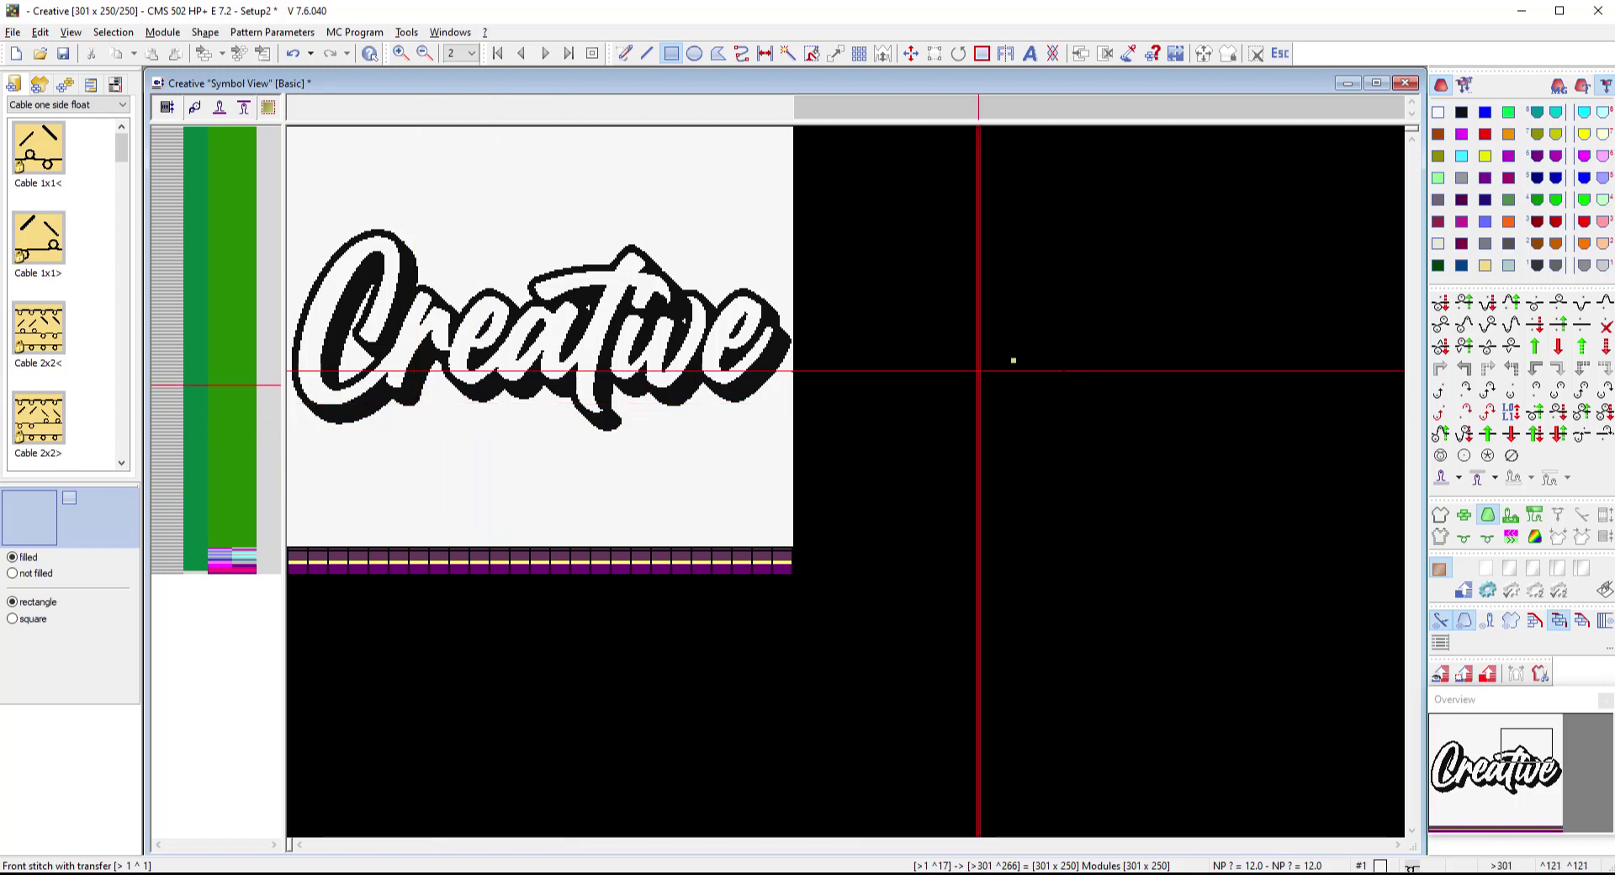
Recolor all black areas of the Creative lettering red by filling connected areas according to background color
{"action": "left_click", "coordinate": [1487, 135]}
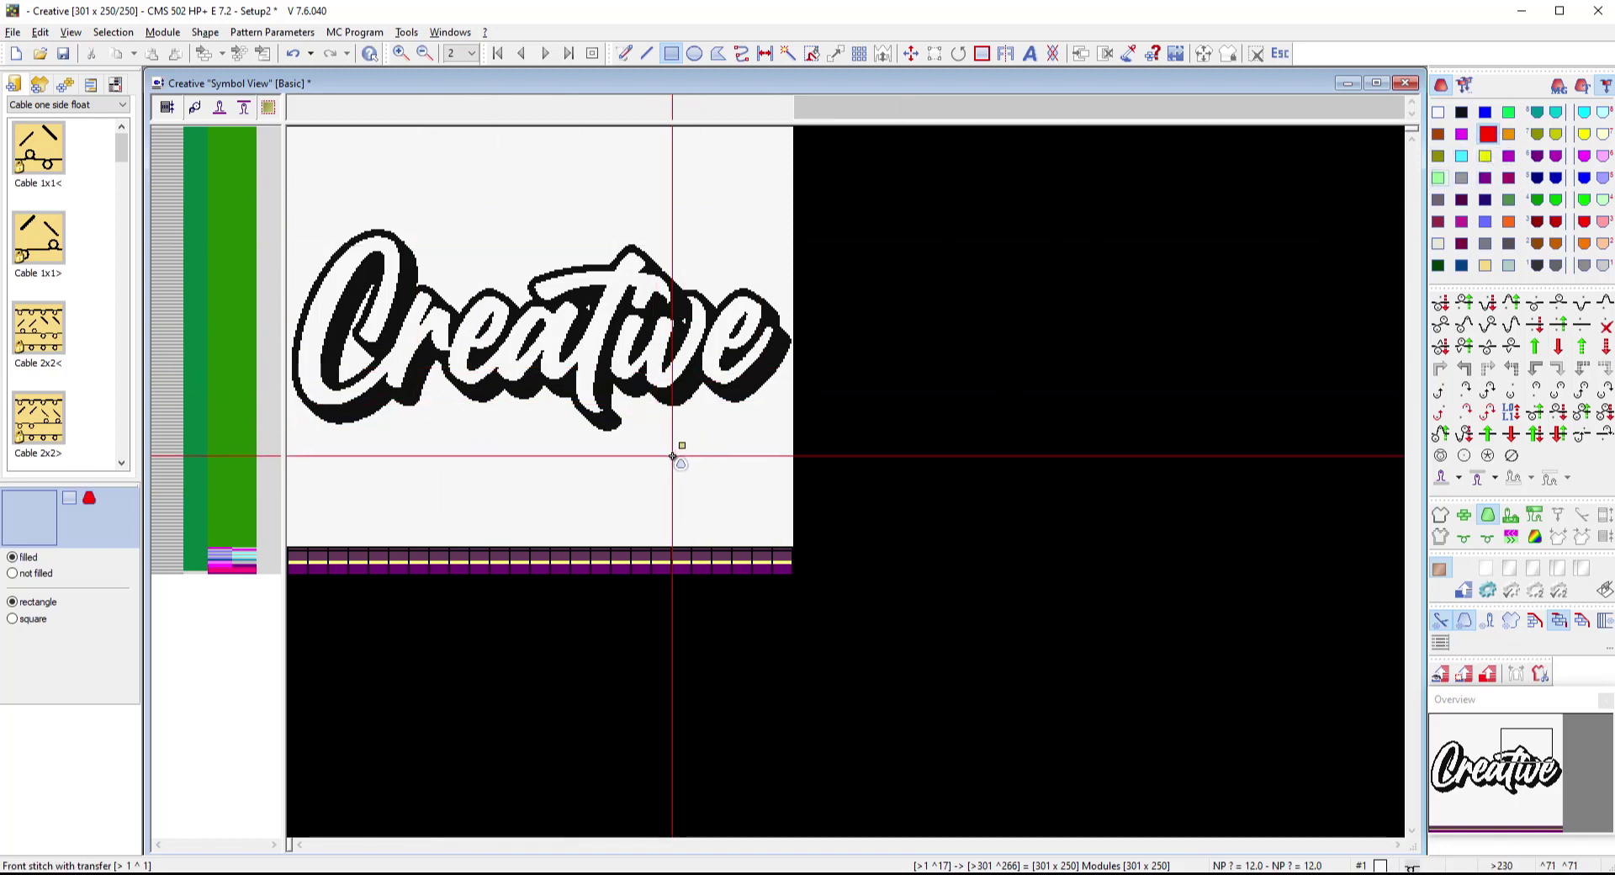
{"action": "key", "text": "f"}
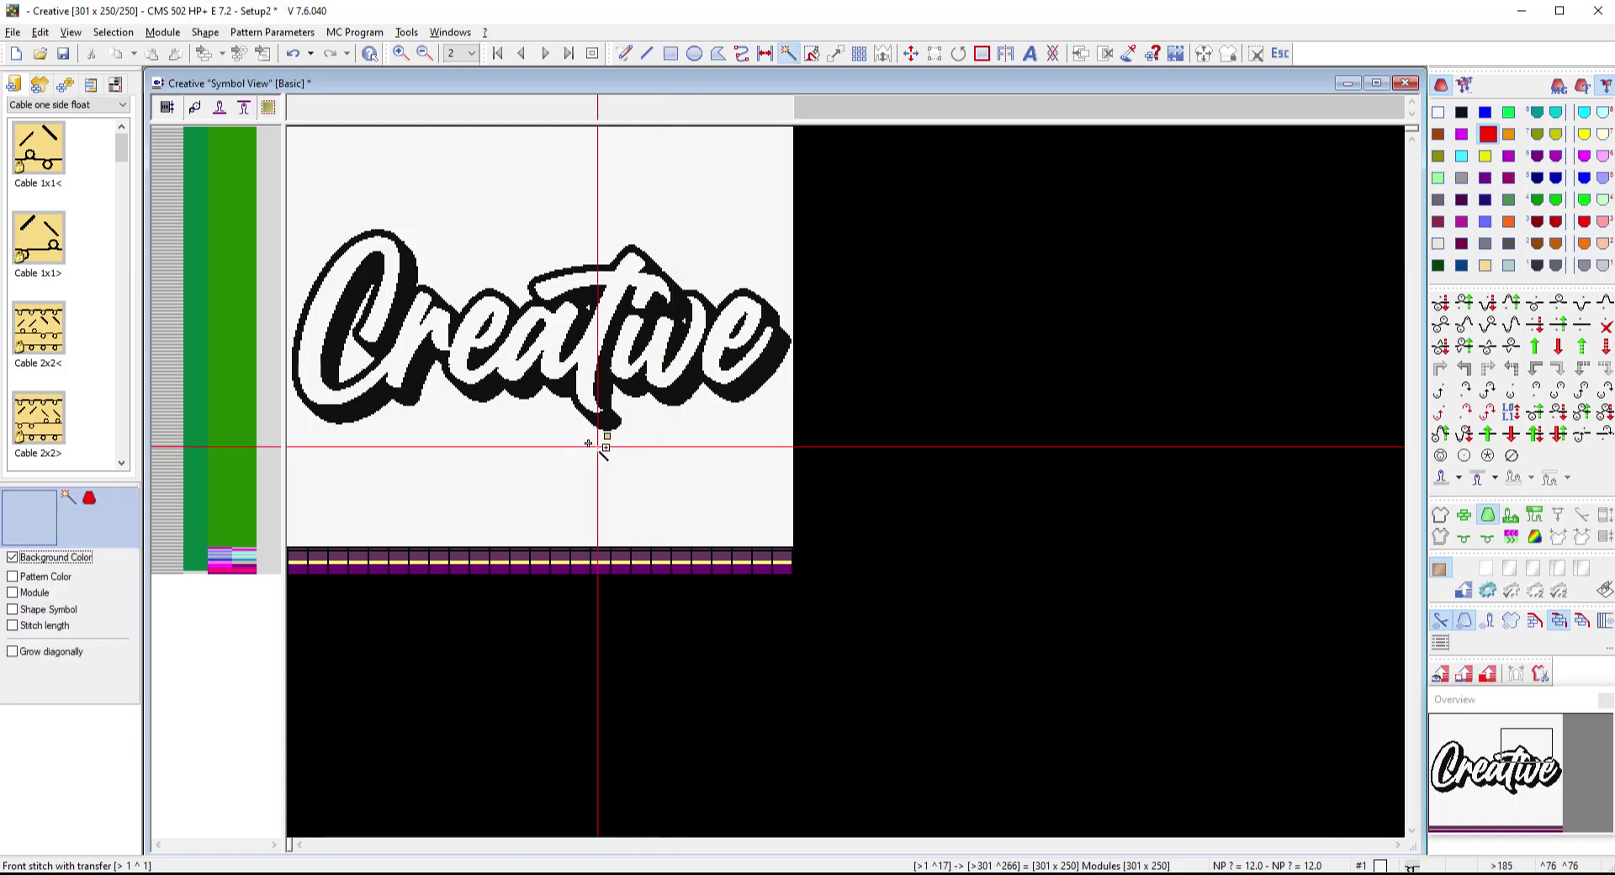
{"action": "left_click", "coordinate": [530, 393]}
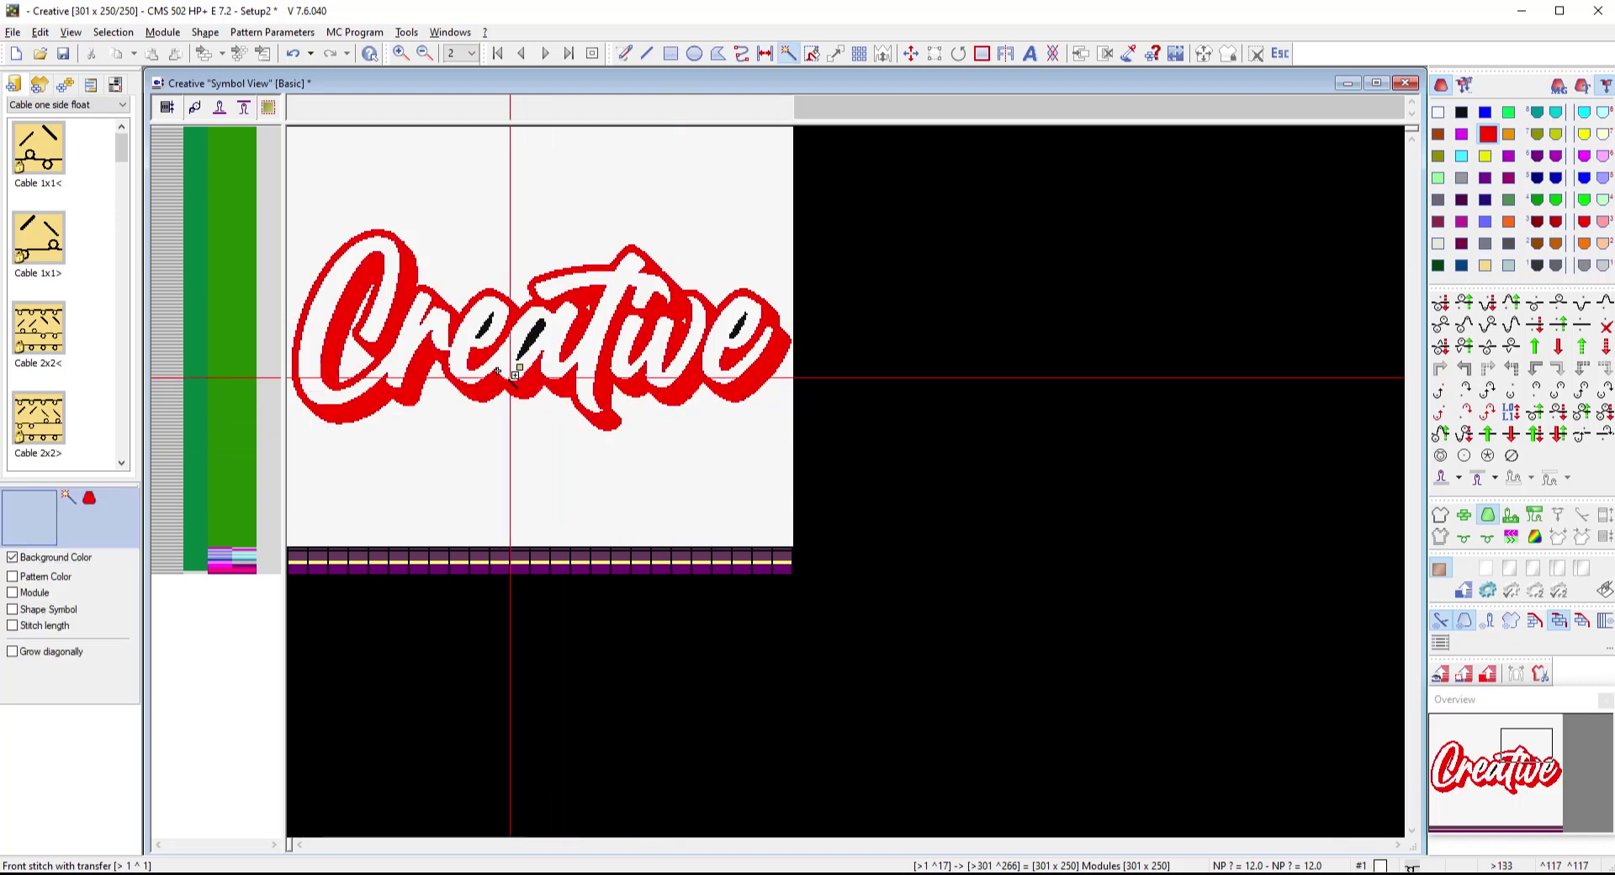
{"action": "left_click", "coordinate": [534, 335]}
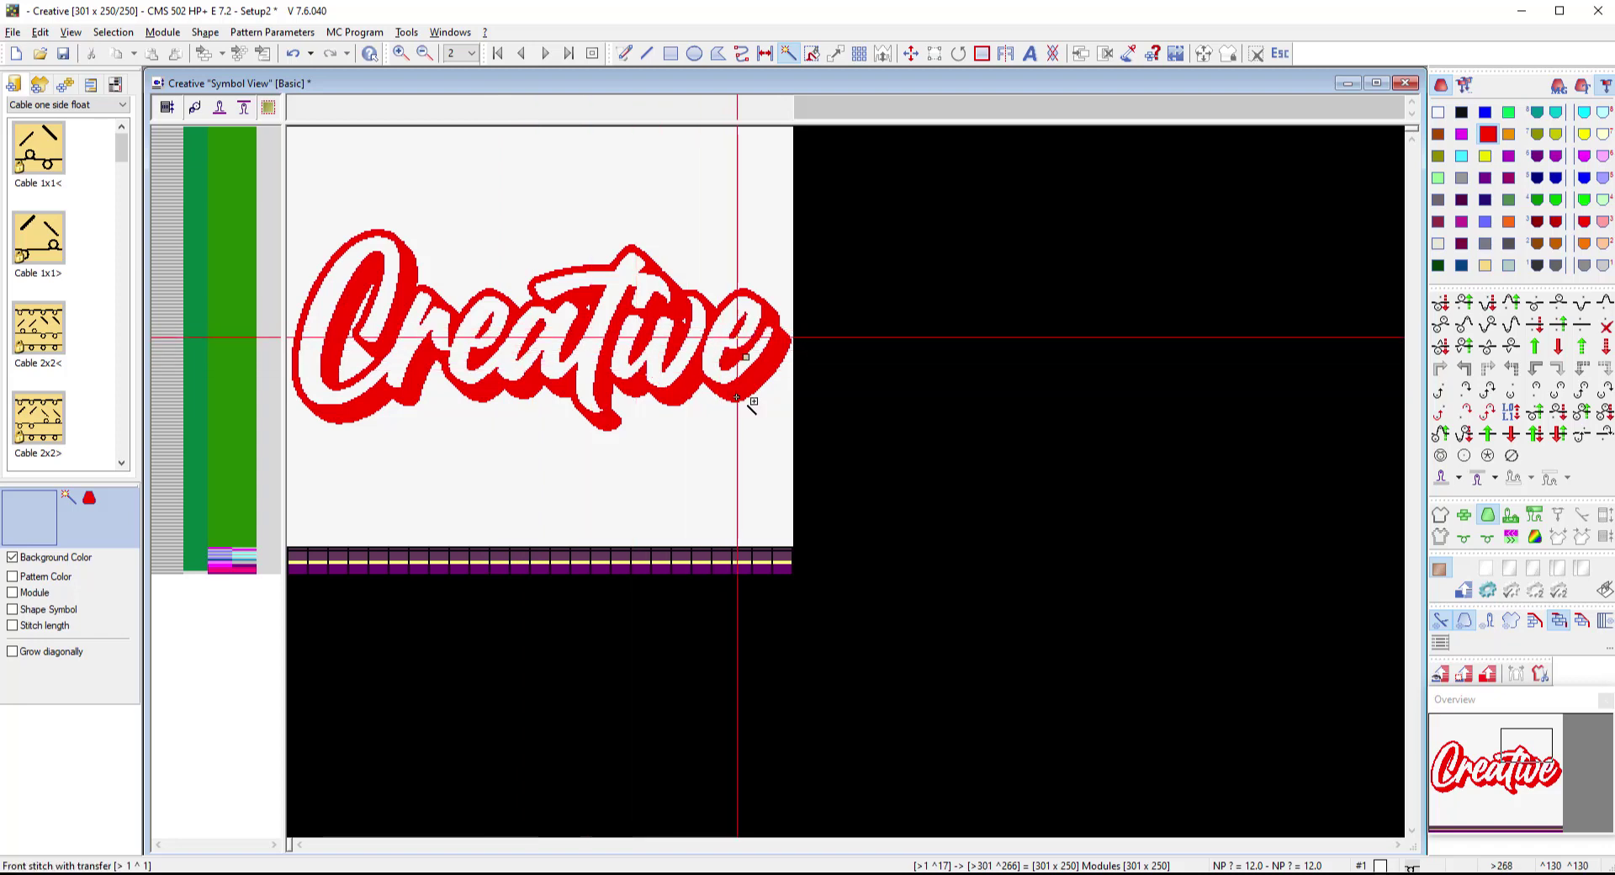
{"action": "key", "text": "r"}
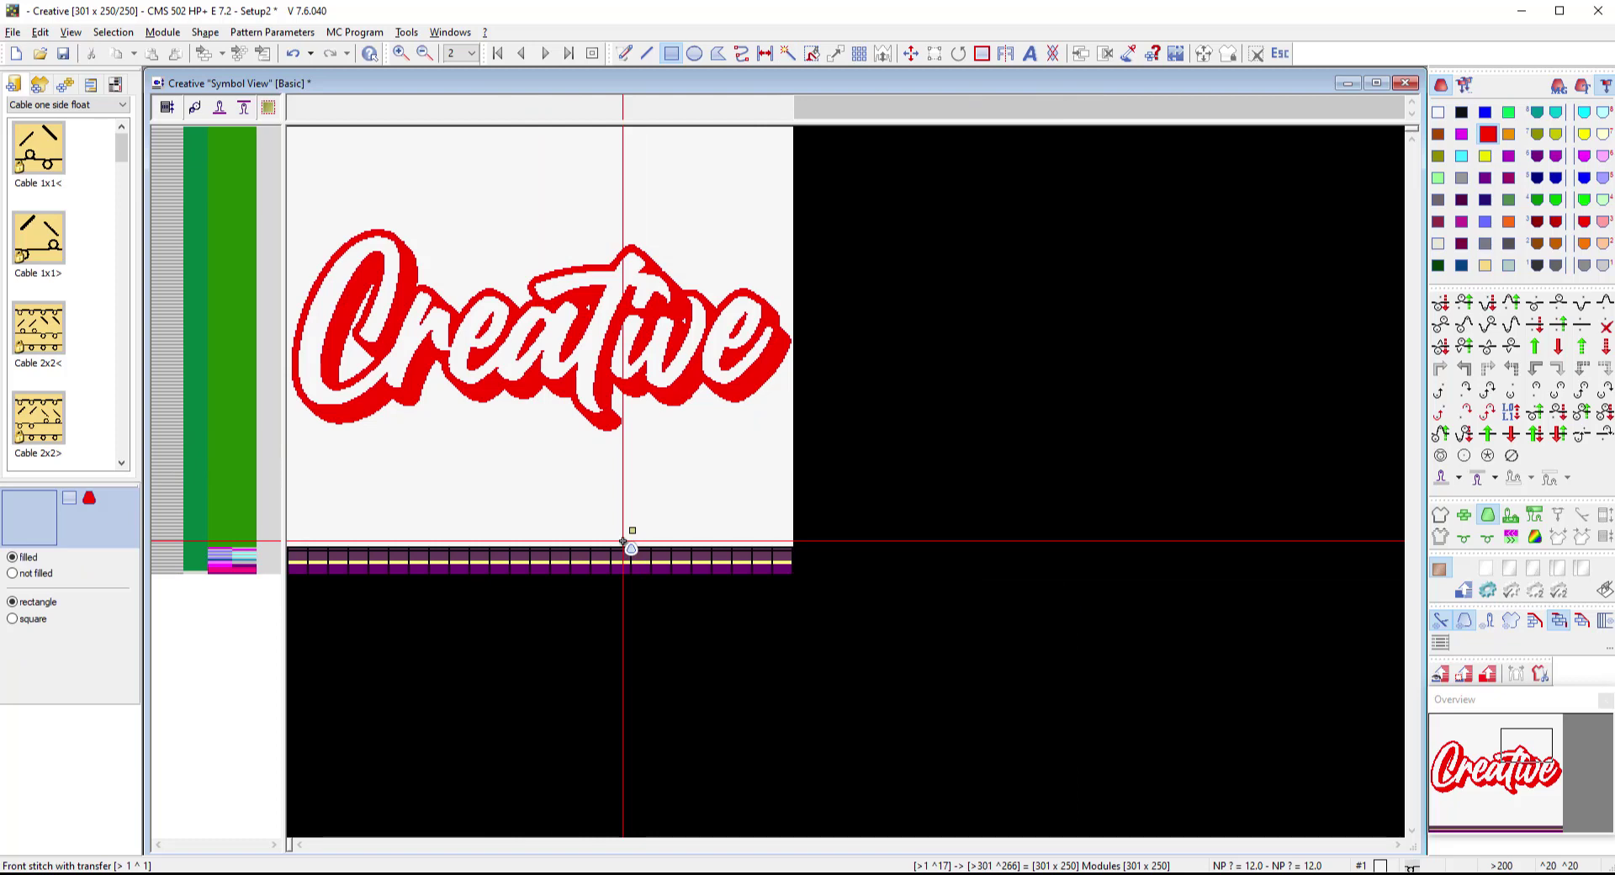
Open the purple start module Tub_1sys_no_E below the motif for editing
{"action": "scroll", "coordinate": [627, 545], "scroll_direction": "up", "scroll_amount": 1}
{"action": "scroll", "coordinate": [626, 545], "scroll_direction": "down", "scroll_amount": 1}
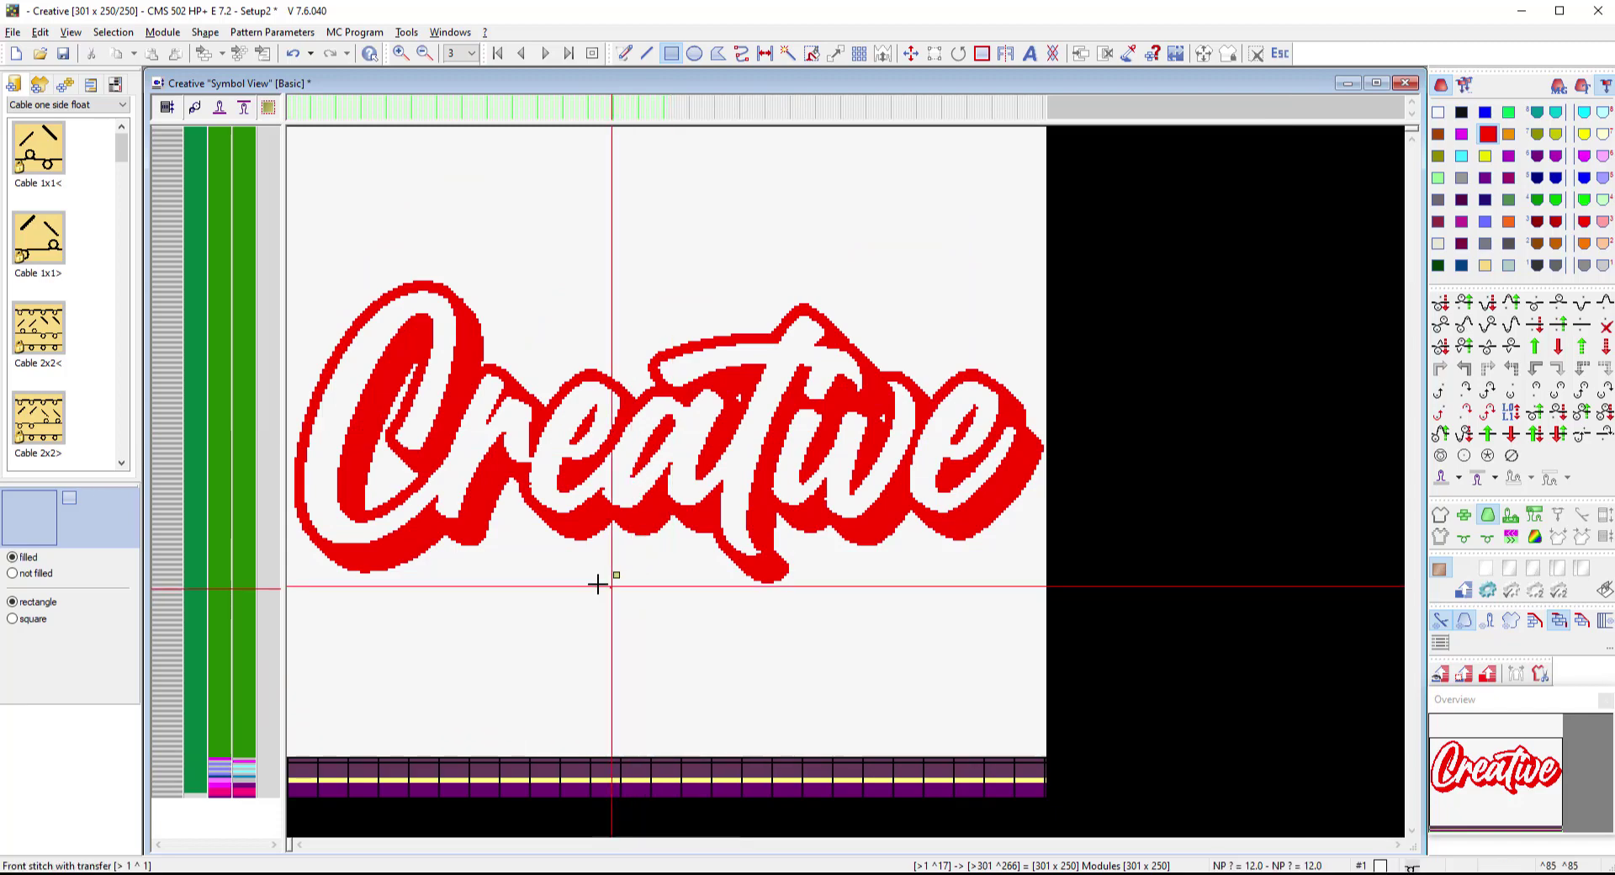
{"action": "scroll", "coordinate": [595, 580], "scroll_direction": "down", "scroll_amount": 2}
{"action": "scroll", "coordinate": [597, 582], "scroll_direction": "up", "scroll_amount": 3}
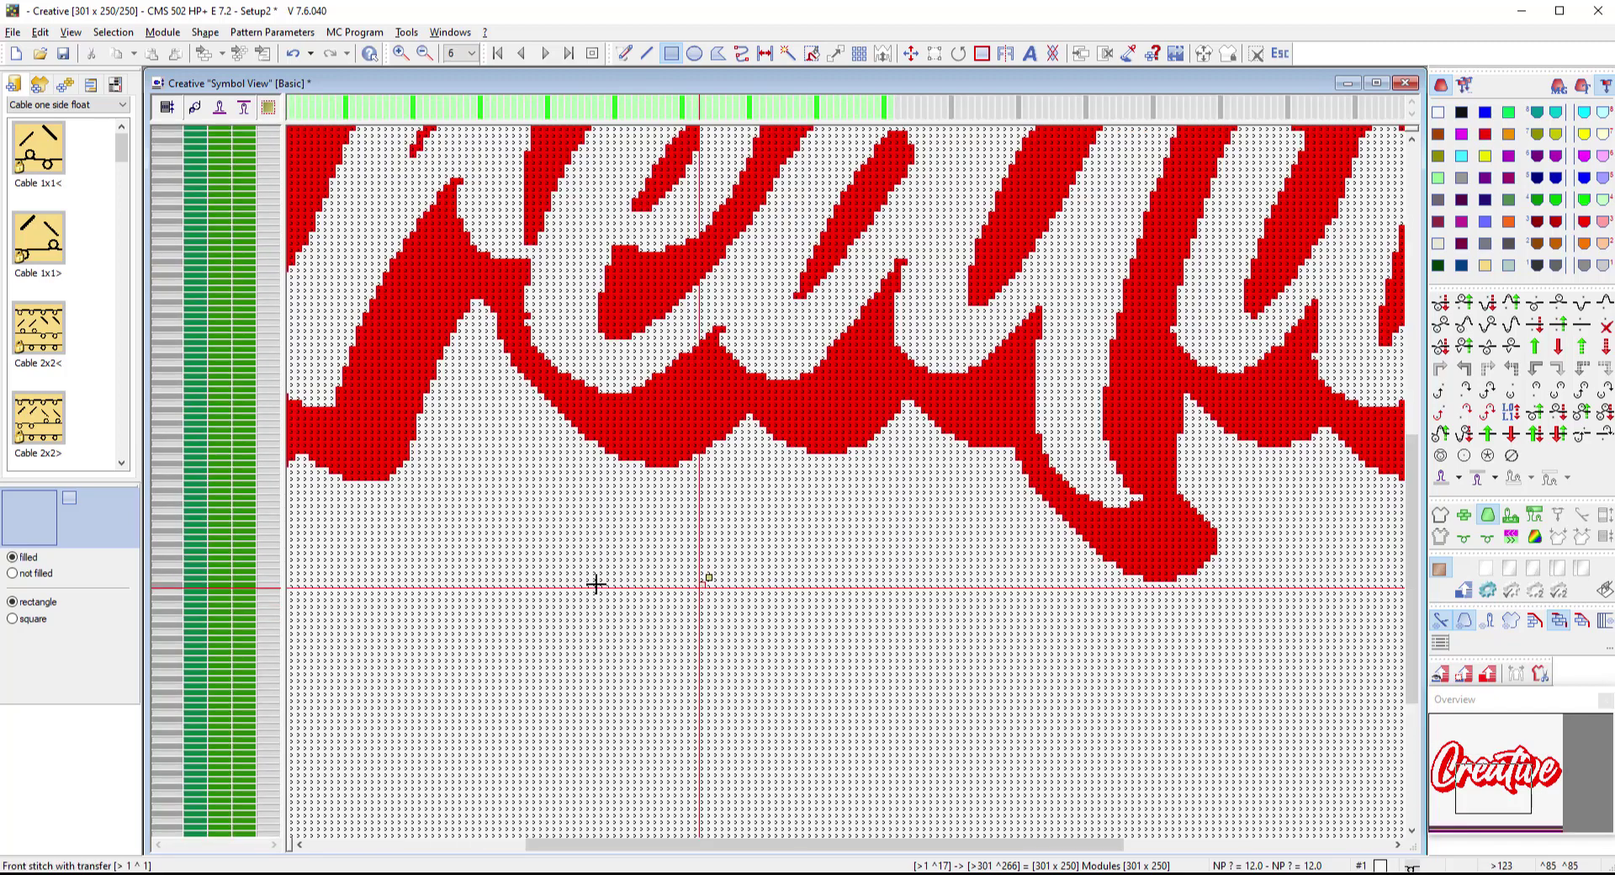
{"action": "scroll", "coordinate": [757, 529], "scroll_direction": "down", "scroll_amount": 2}
{"action": "scroll", "coordinate": [765, 547], "scroll_direction": "down", "scroll_amount": 2}
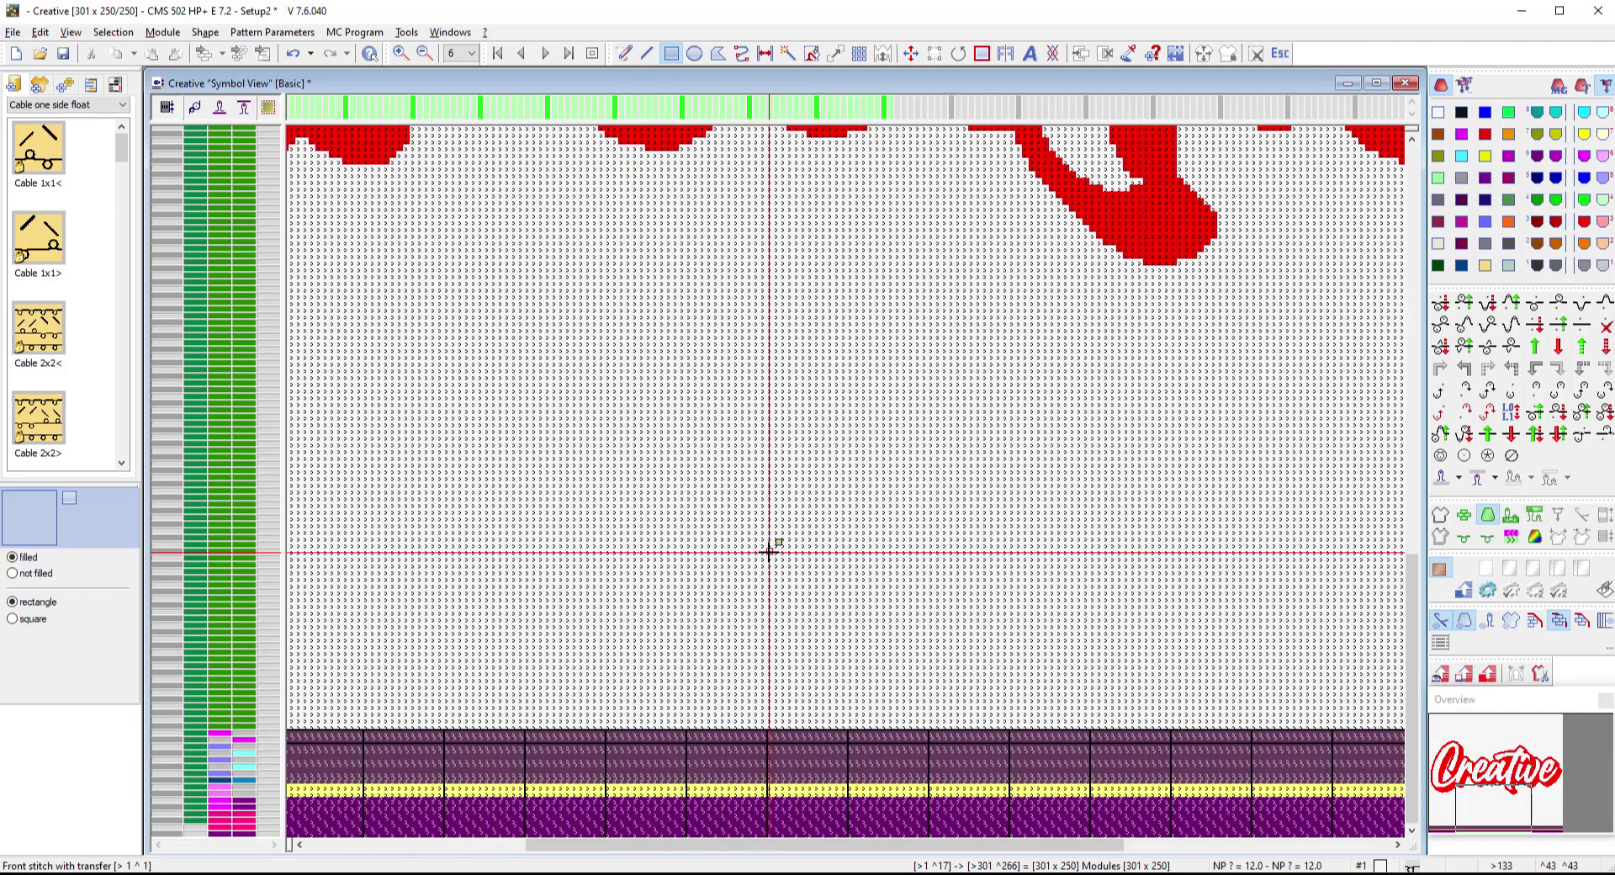
{"action": "scroll", "coordinate": [768, 547], "scroll_direction": "up", "scroll_amount": 1}
{"action": "scroll", "coordinate": [802, 578], "scroll_direction": "down", "scroll_amount": 2}
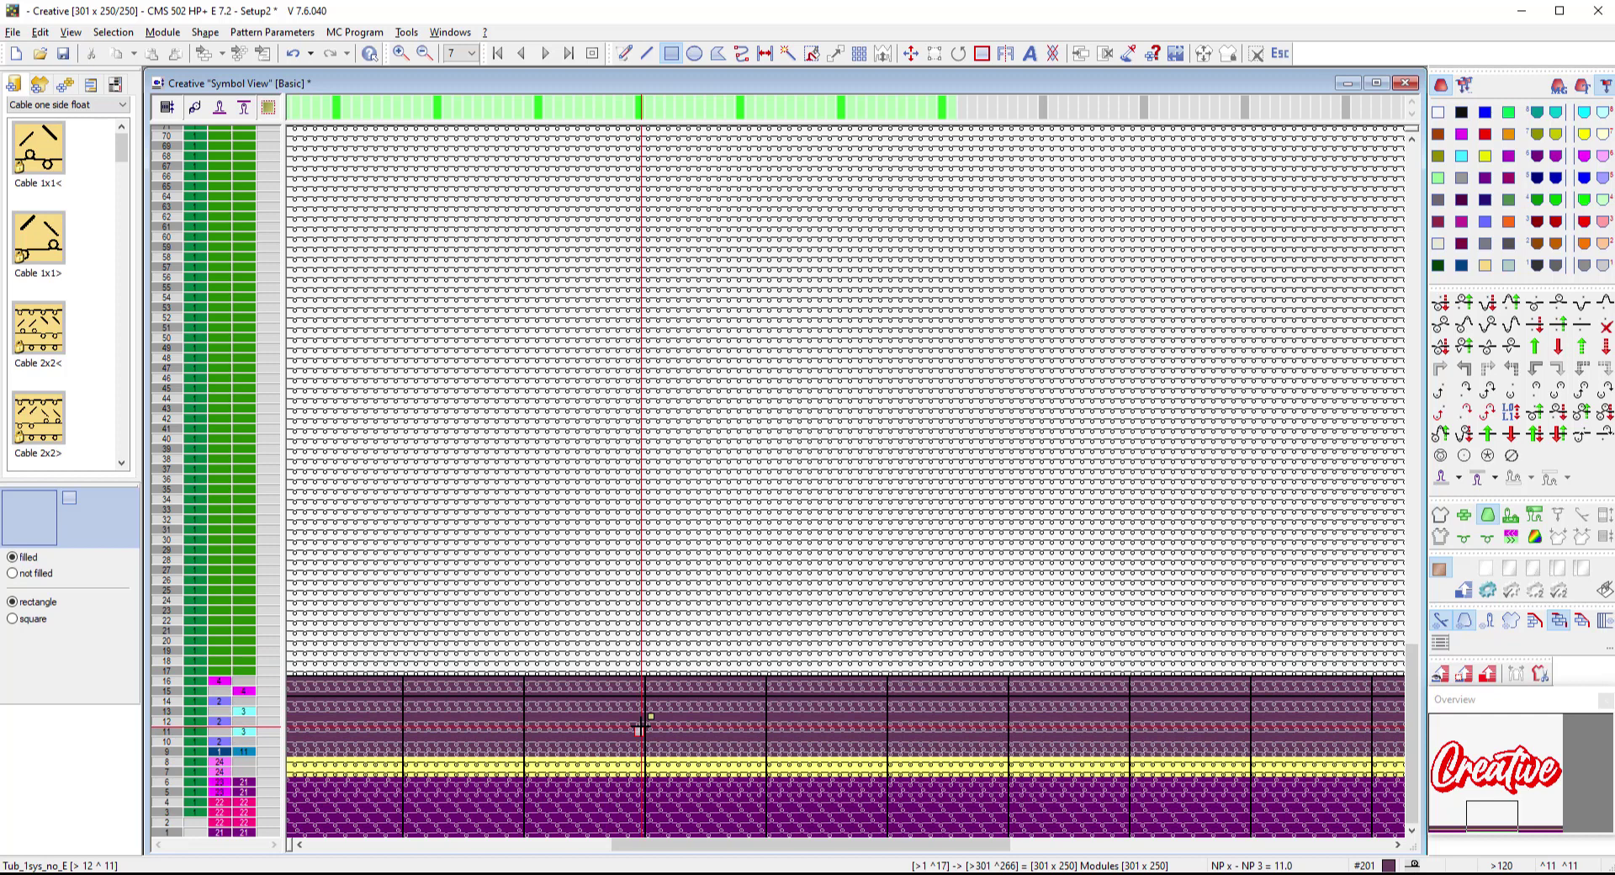
{"action": "right_click", "coordinate": [698, 719]}
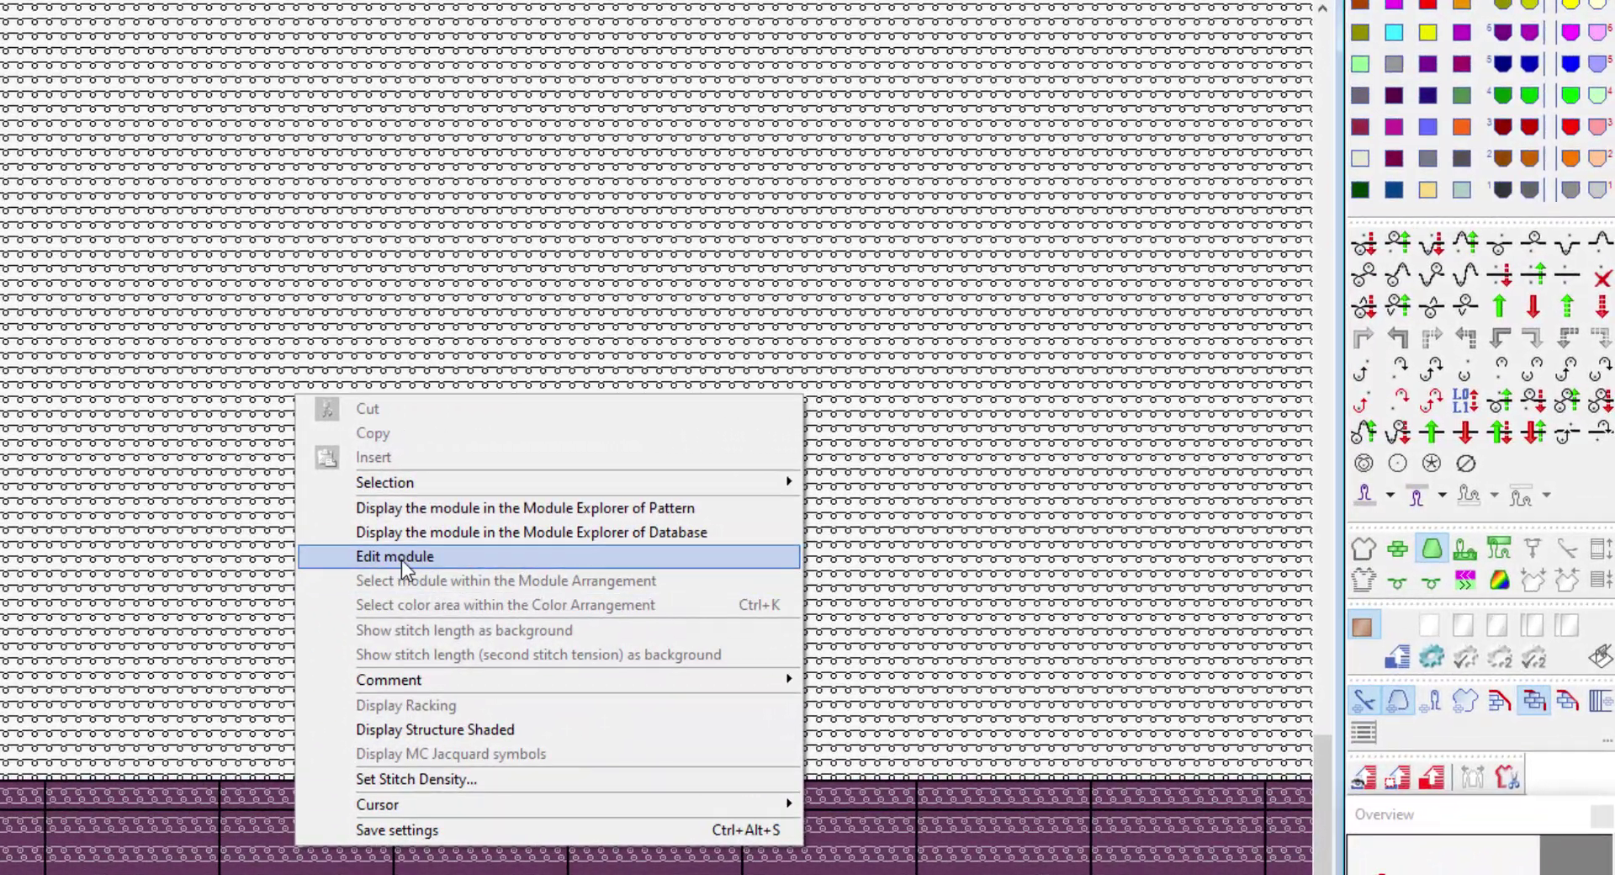
{"action": "left_click", "coordinate": [404, 557]}
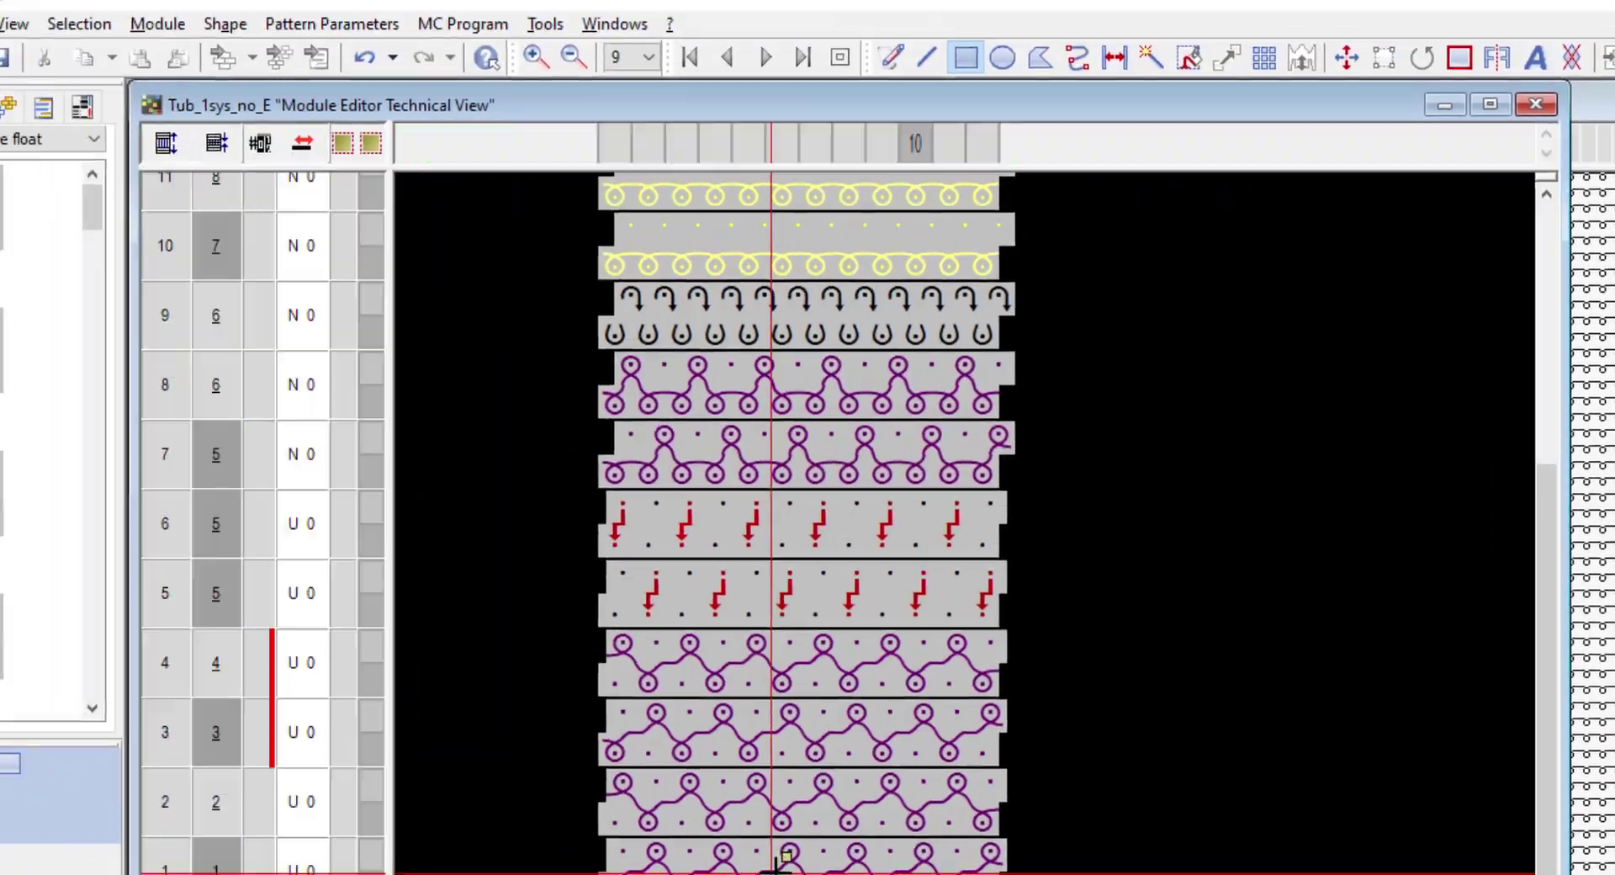
Insert copies of the module's technical rows 16 and 17 seven times as a selection and apply the modifications to the pattern
{"action": "scroll", "coordinate": [774, 757], "scroll_direction": "up", "scroll_amount": 5}
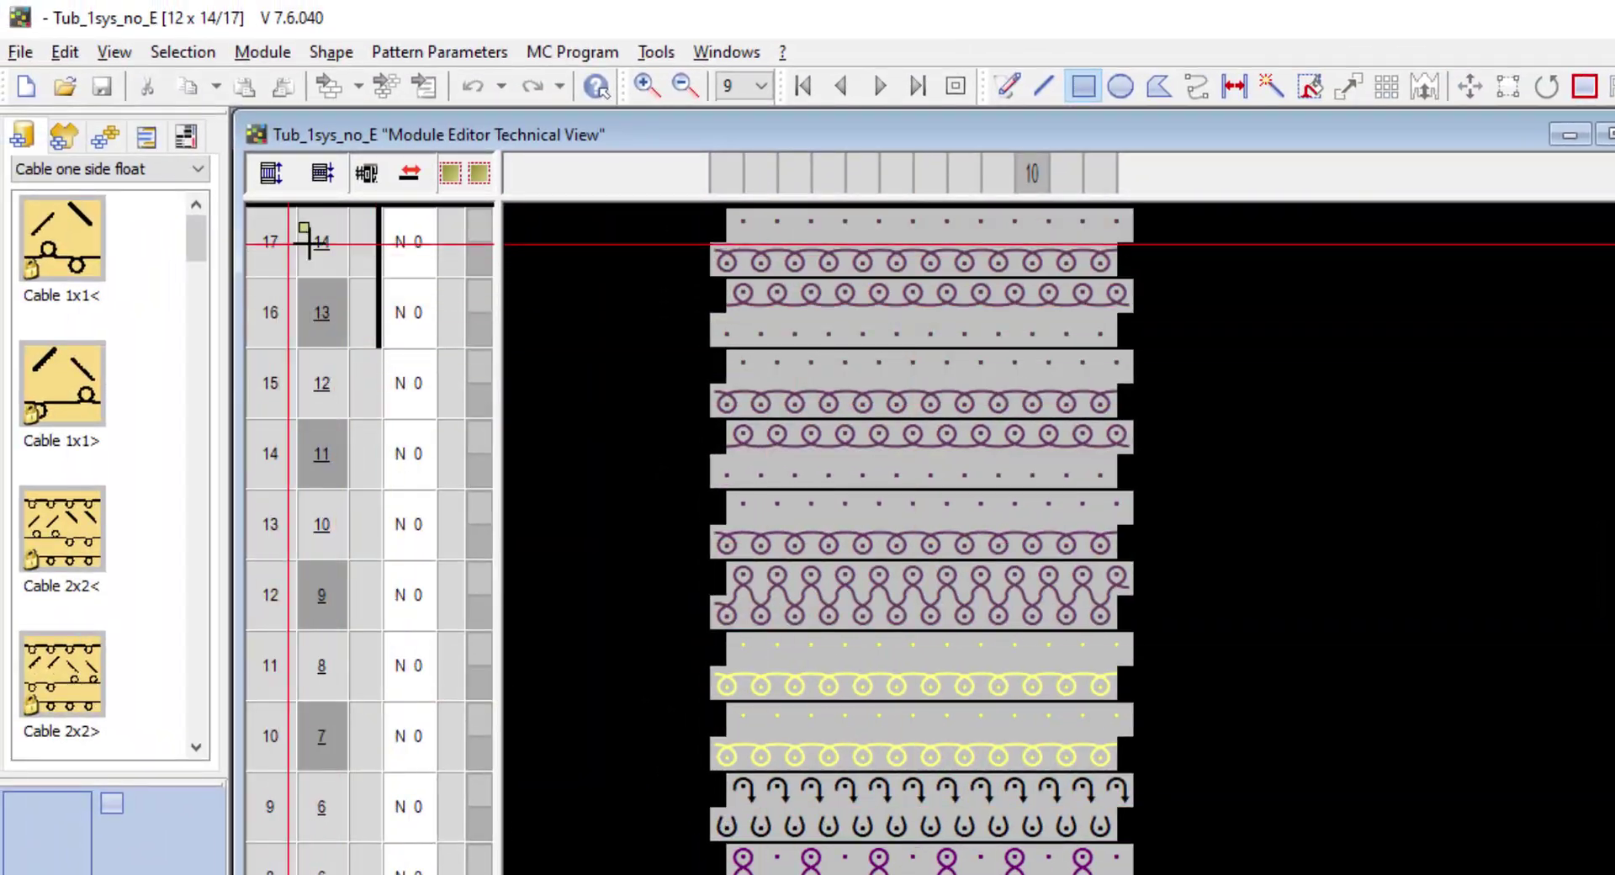
{"action": "left_click_drag", "start_coordinate": [288, 252], "coordinate": [290, 307]}
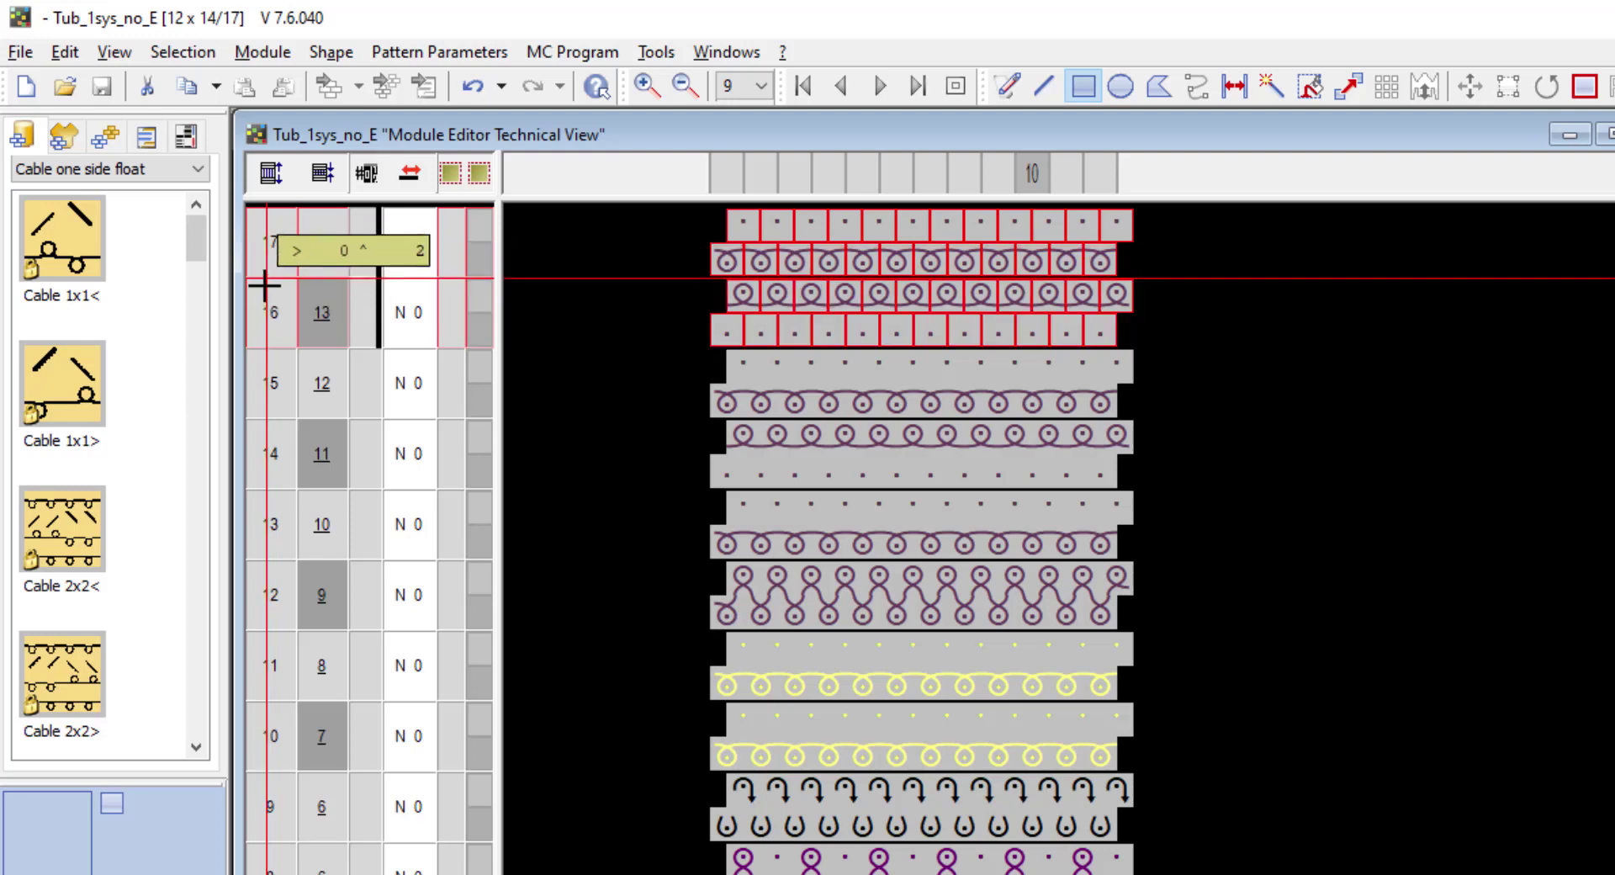
{"action": "right_click", "coordinate": [376, 271]}
{"action": "left_click", "coordinate": [427, 338]}
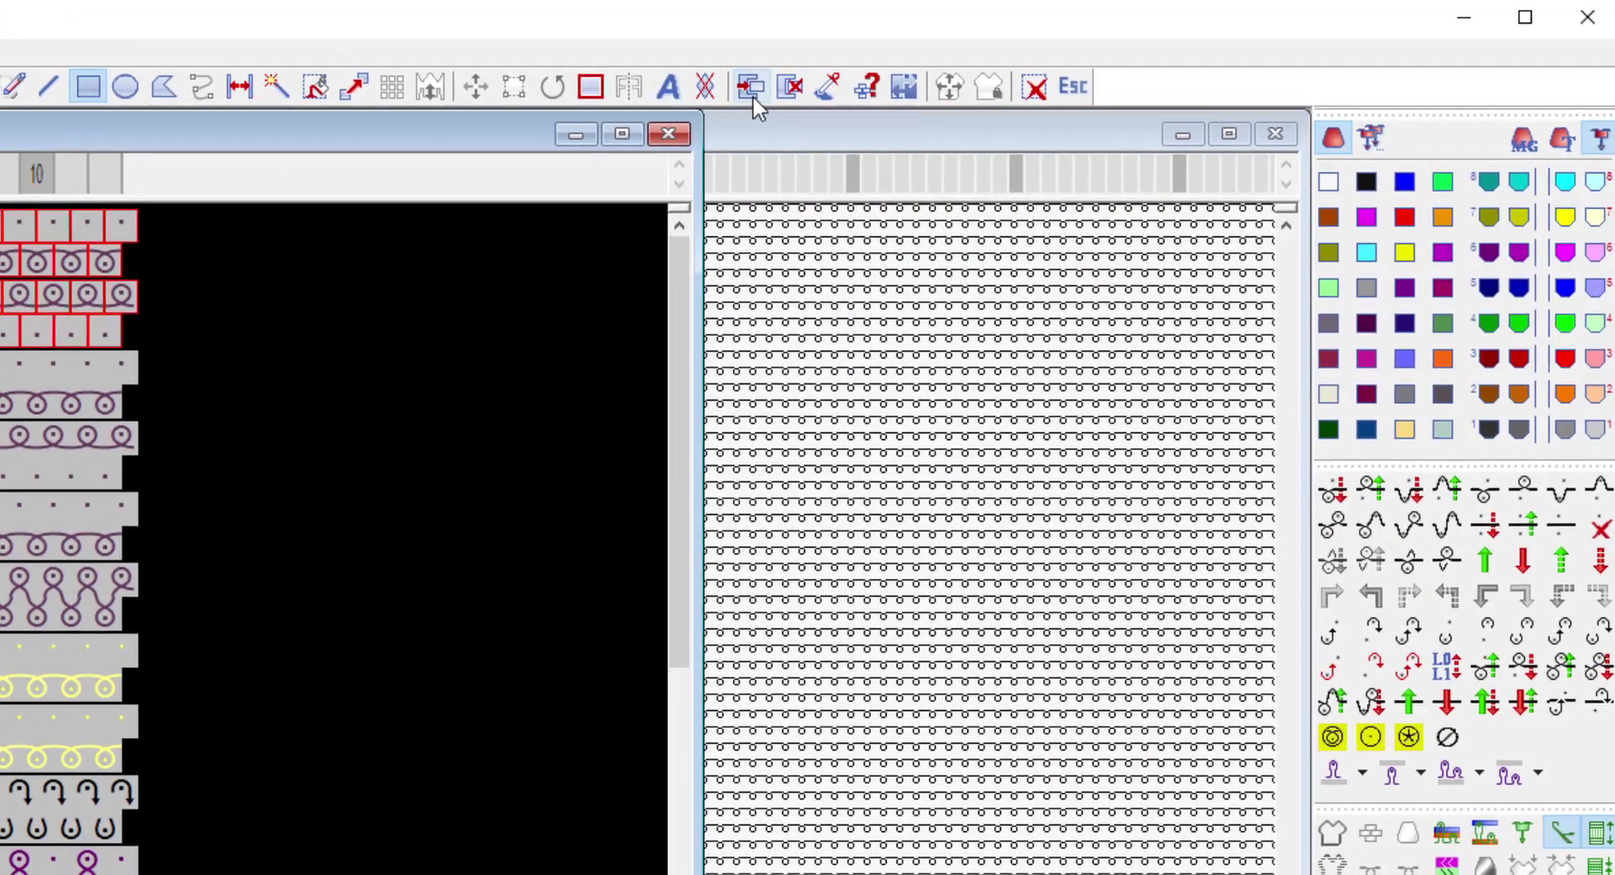
{"action": "left_click", "coordinate": [743, 89]}
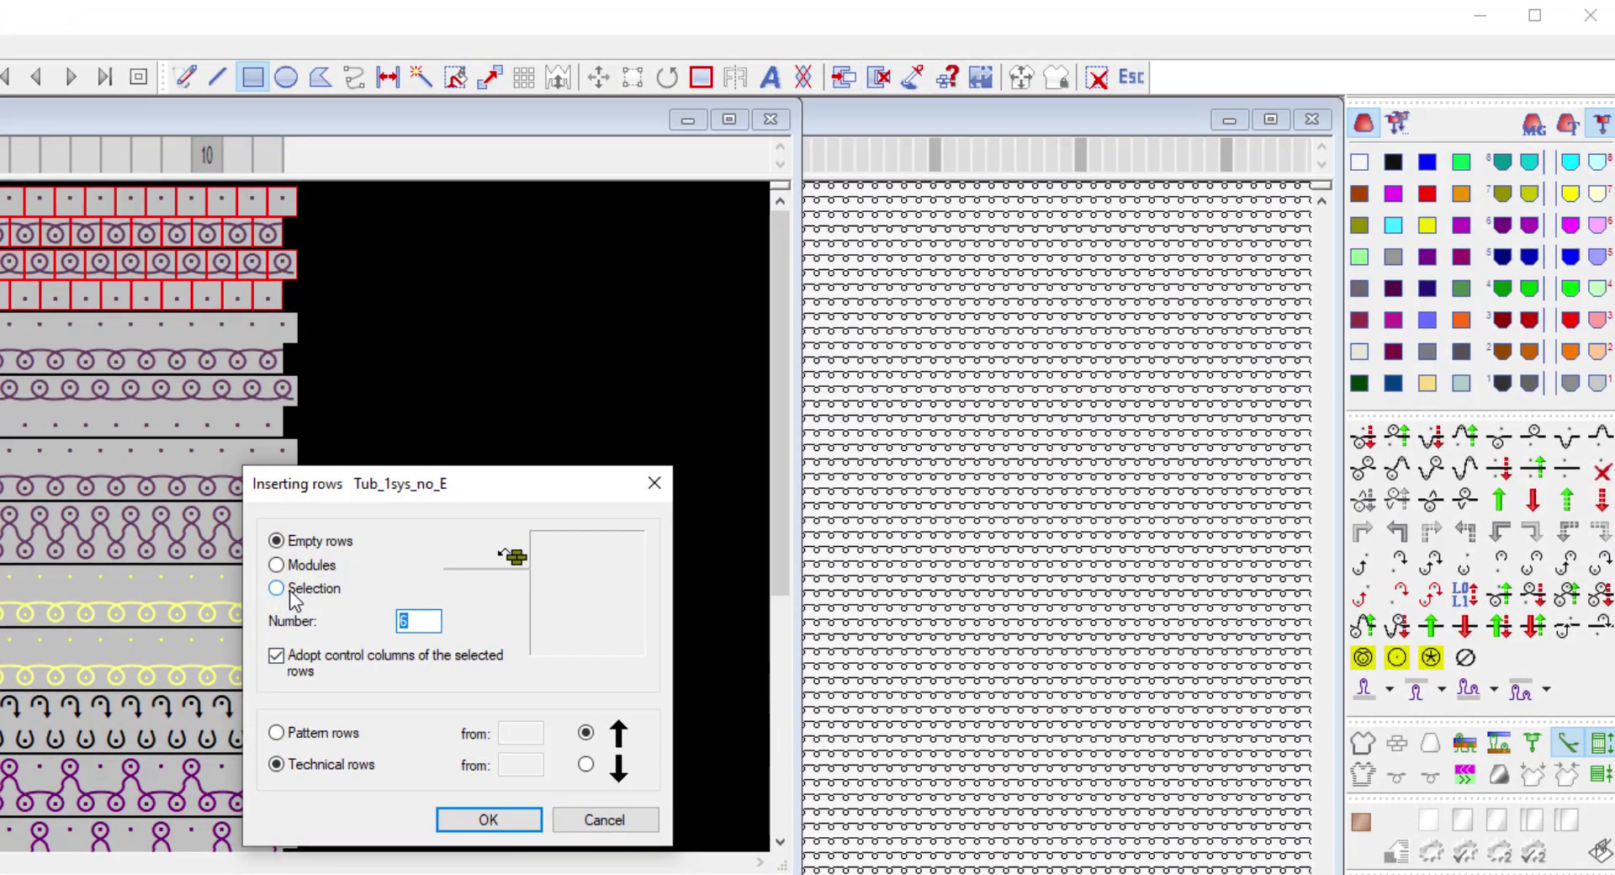
{"action": "left_click", "coordinate": [277, 587]}
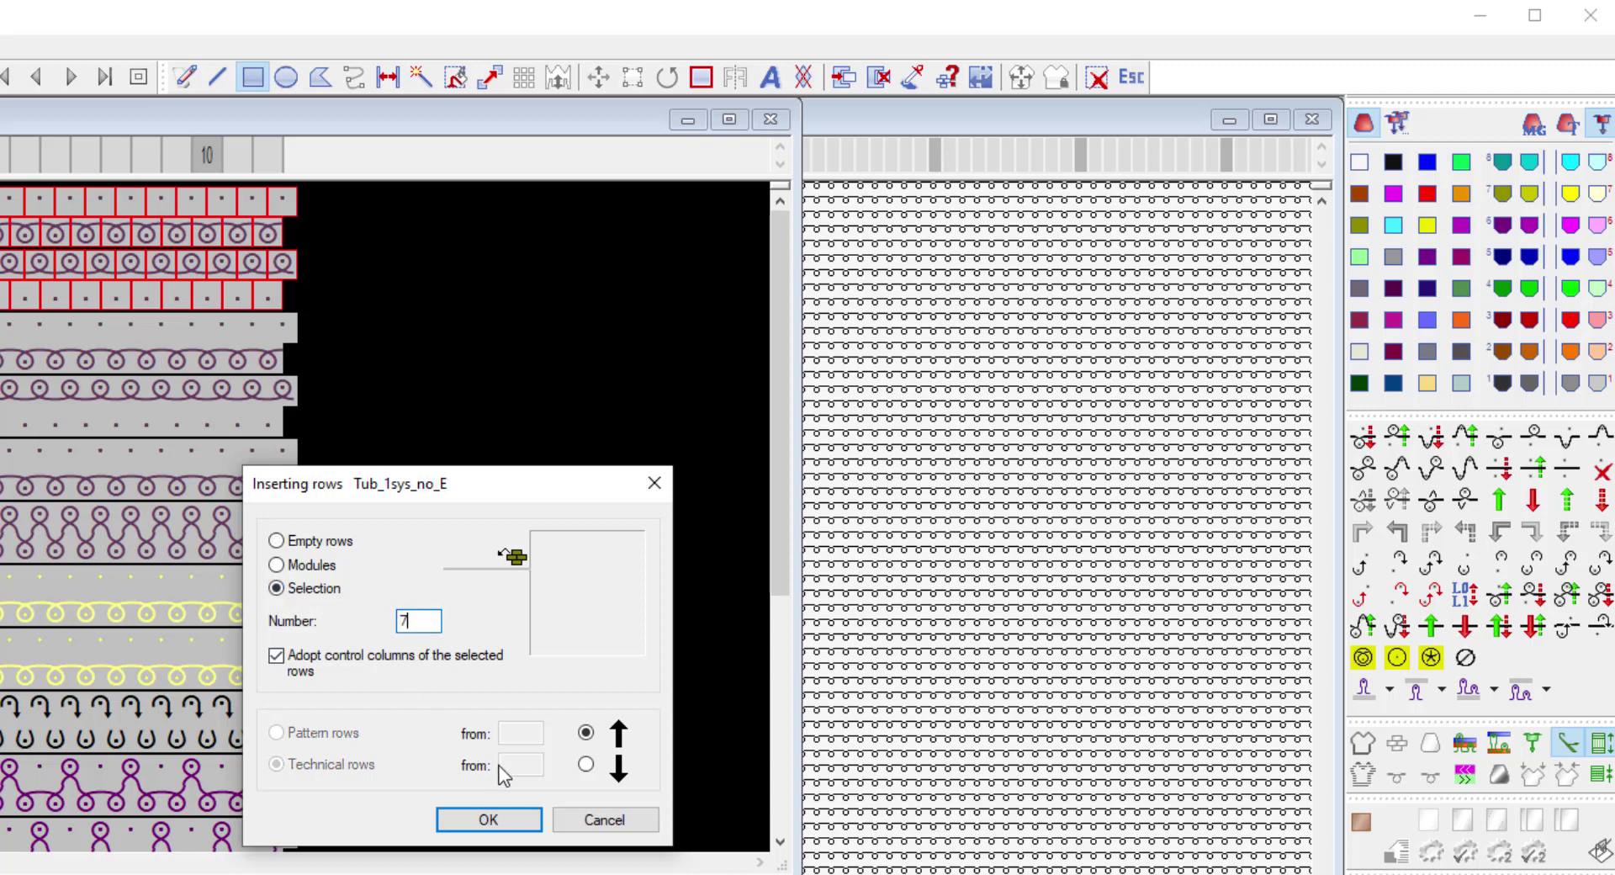
{"action": "left_click", "coordinate": [501, 829]}
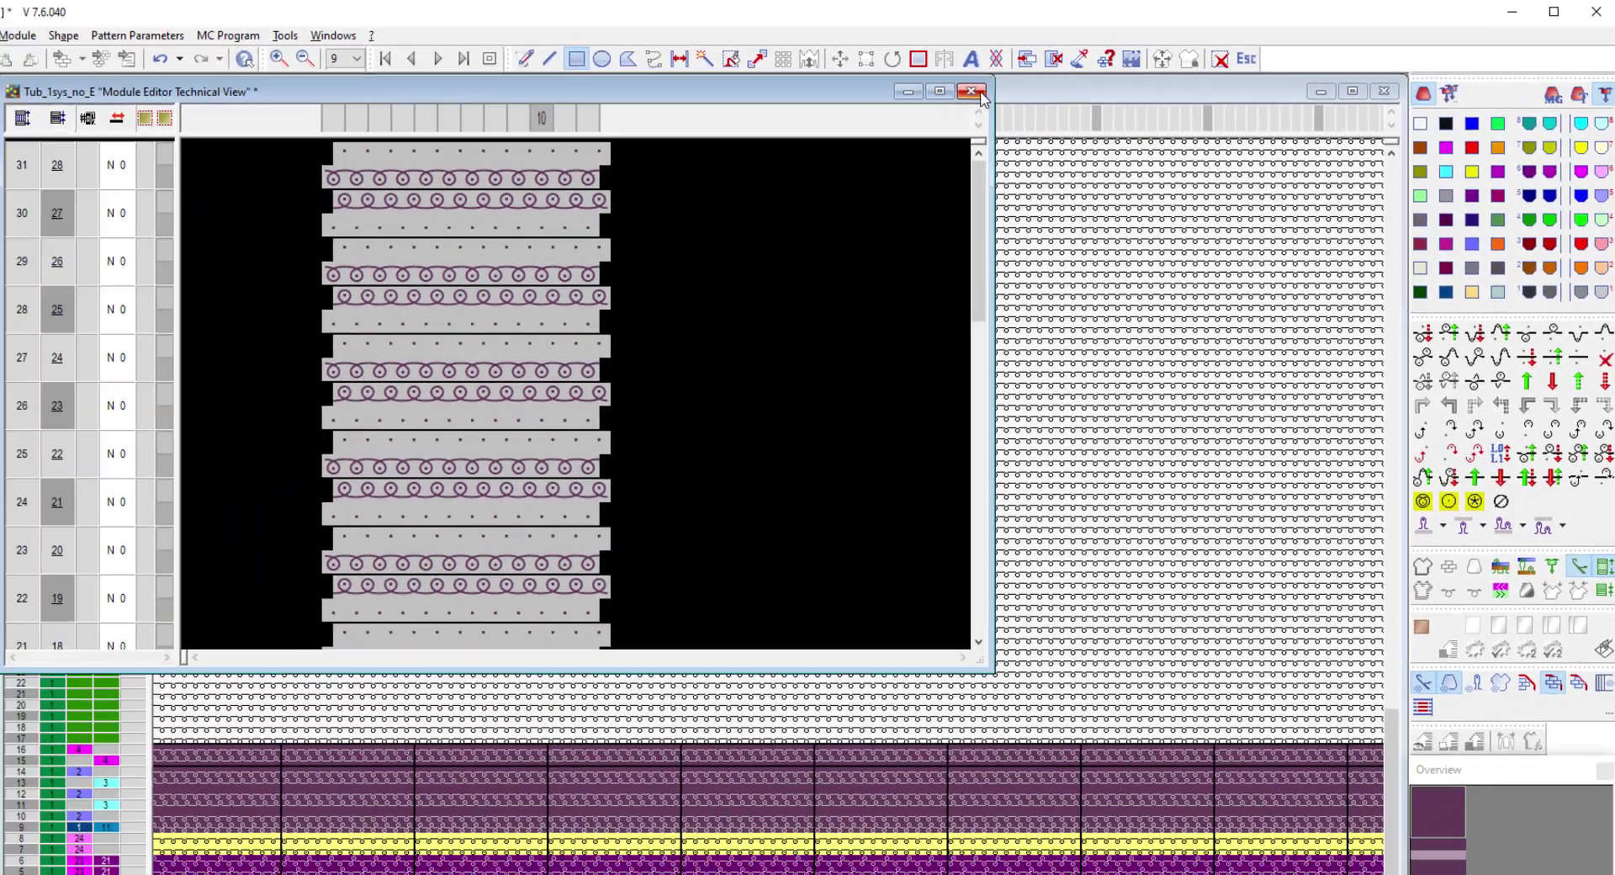
{"action": "left_click", "coordinate": [770, 119]}
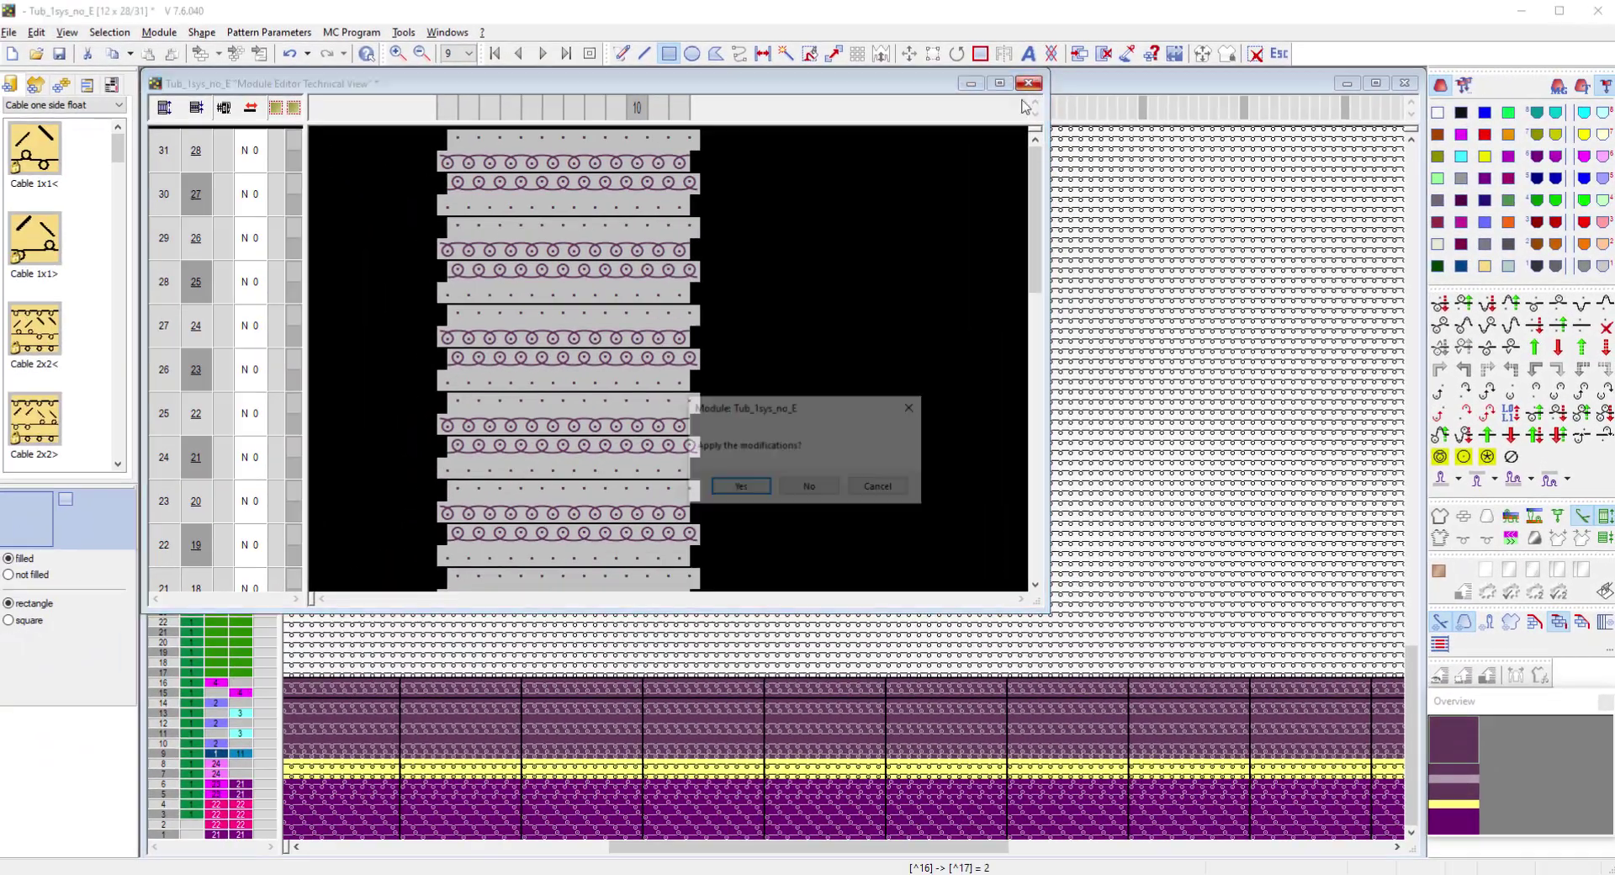
{"action": "left_click", "coordinate": [741, 485]}
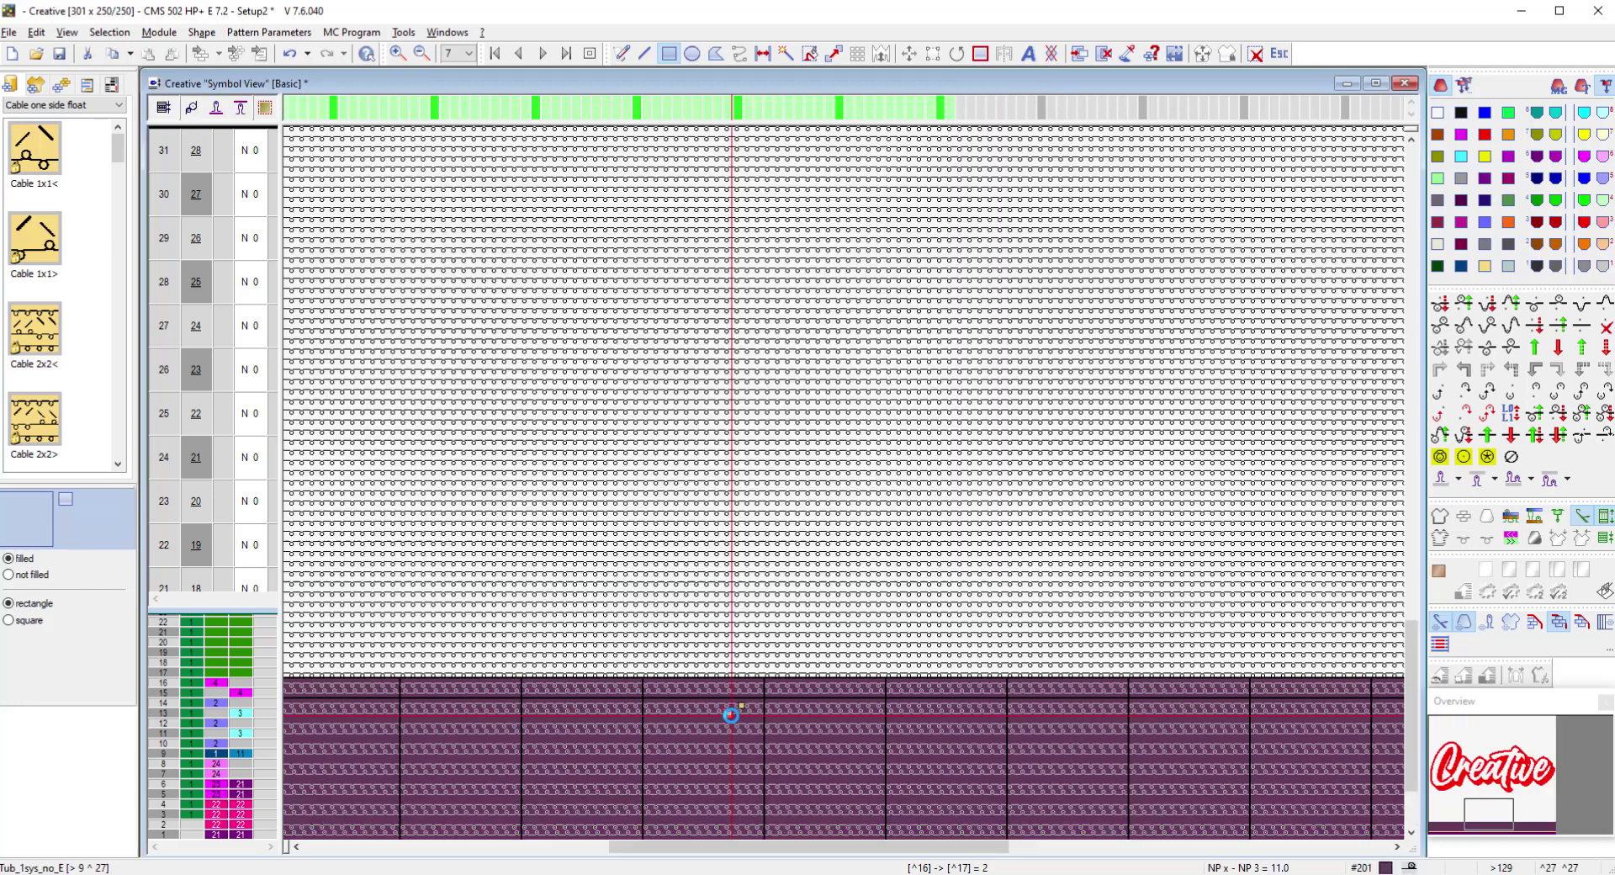
Select all motif rows from row 31 above the lengthened start up to row 280
{"action": "scroll", "coordinate": [731, 715], "scroll_direction": "down", "scroll_amount": 4}
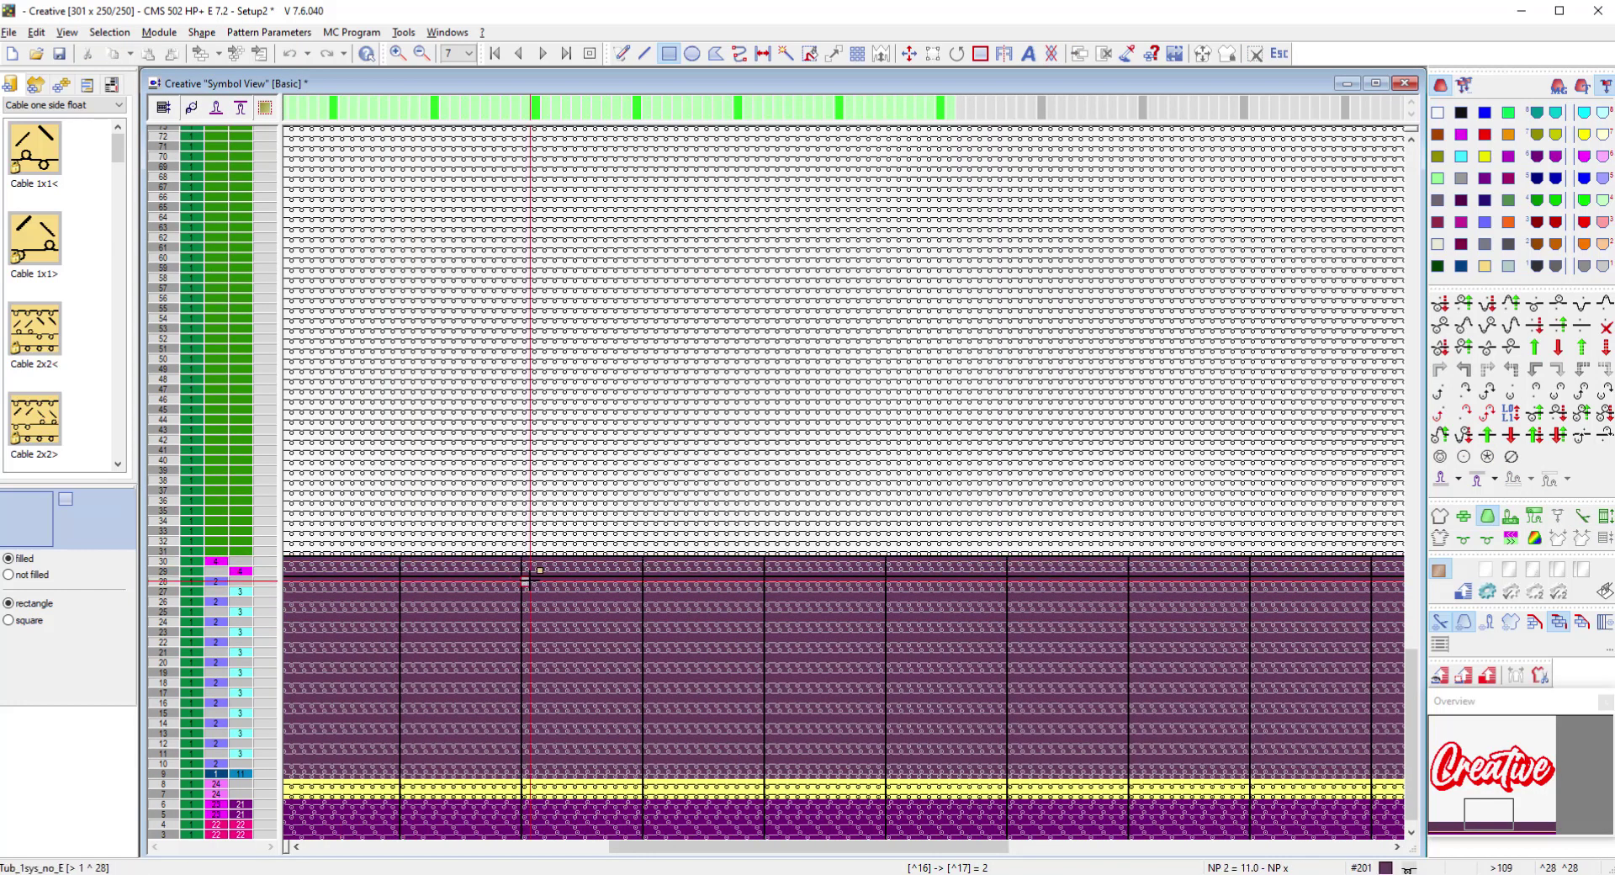
{"action": "scroll", "coordinate": [530, 568], "scroll_direction": "up", "scroll_amount": 2}
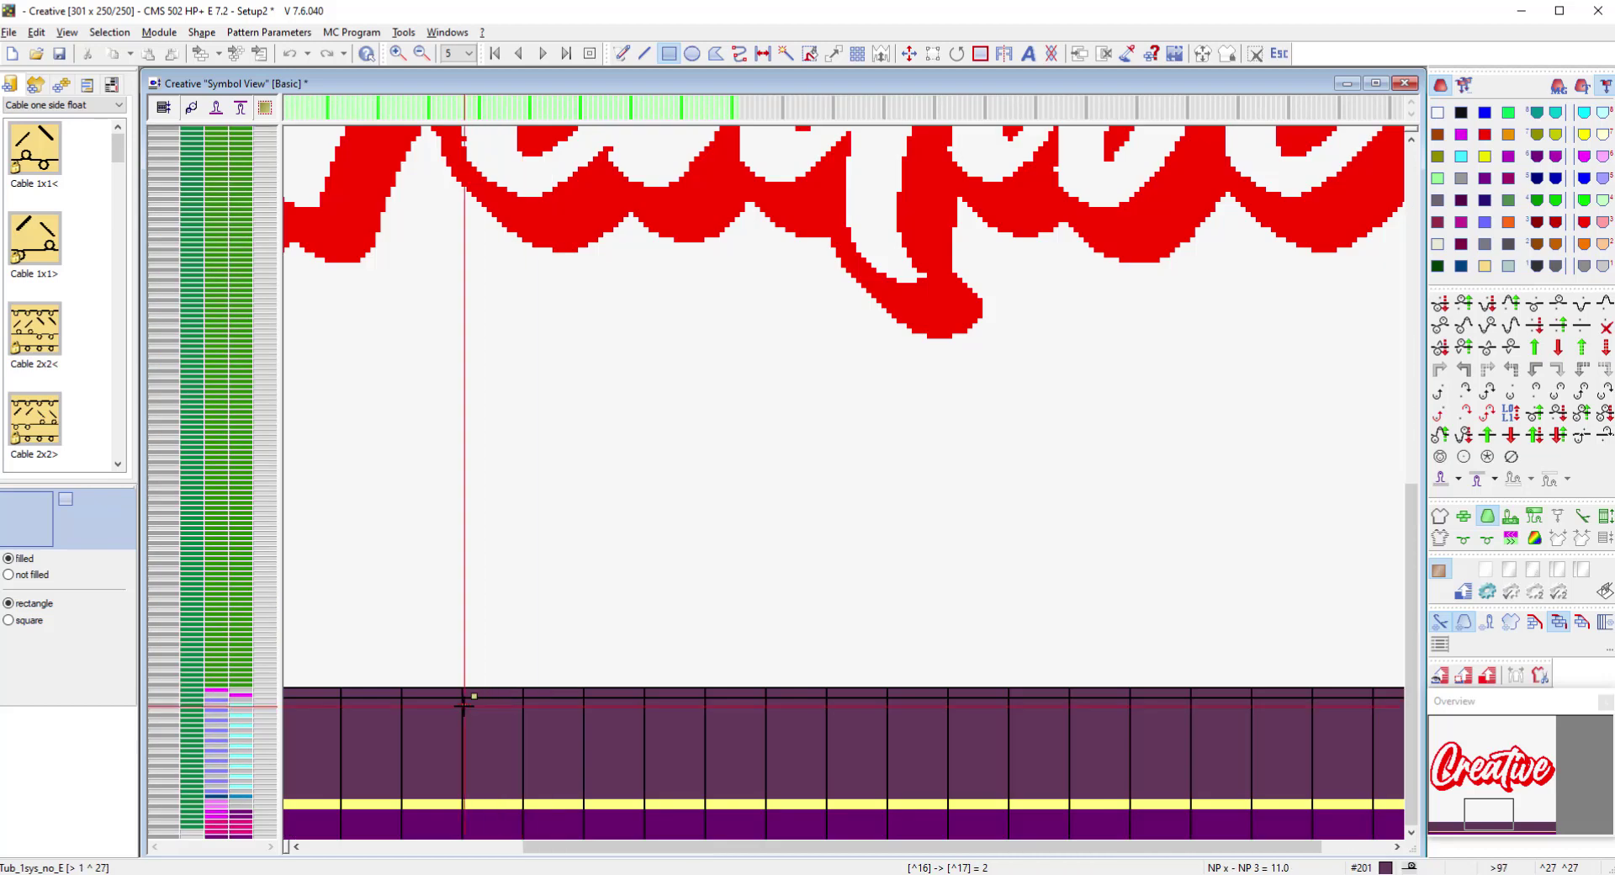
{"action": "scroll", "coordinate": [464, 705], "scroll_direction": "down", "scroll_amount": 2}
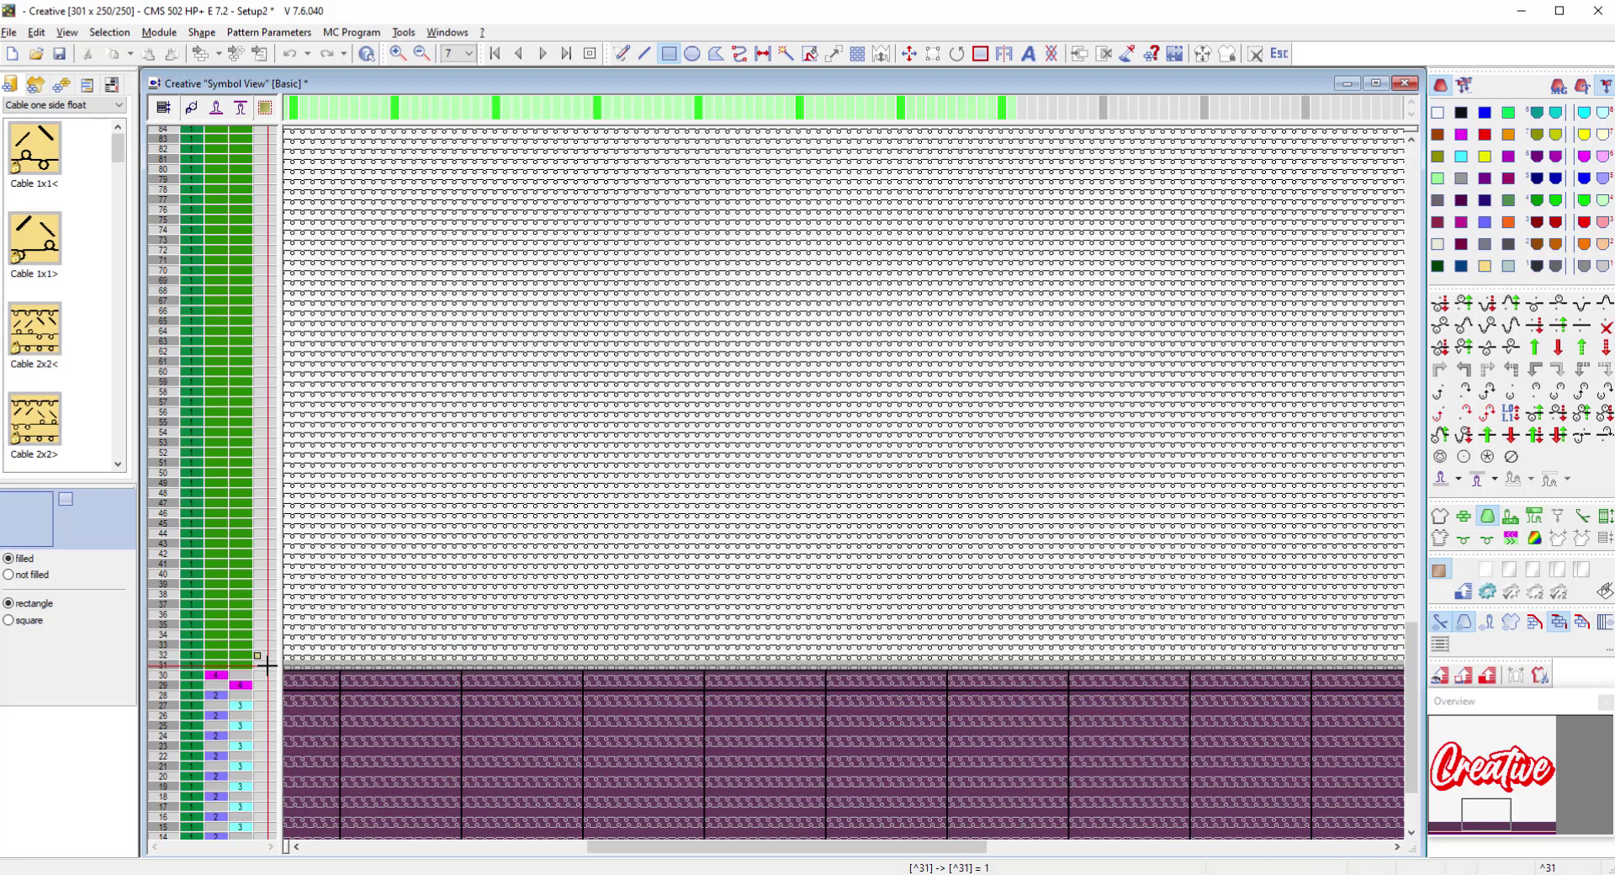
{"action": "left_click_drag", "start_coordinate": [267, 664], "coordinate": [300, 163]}
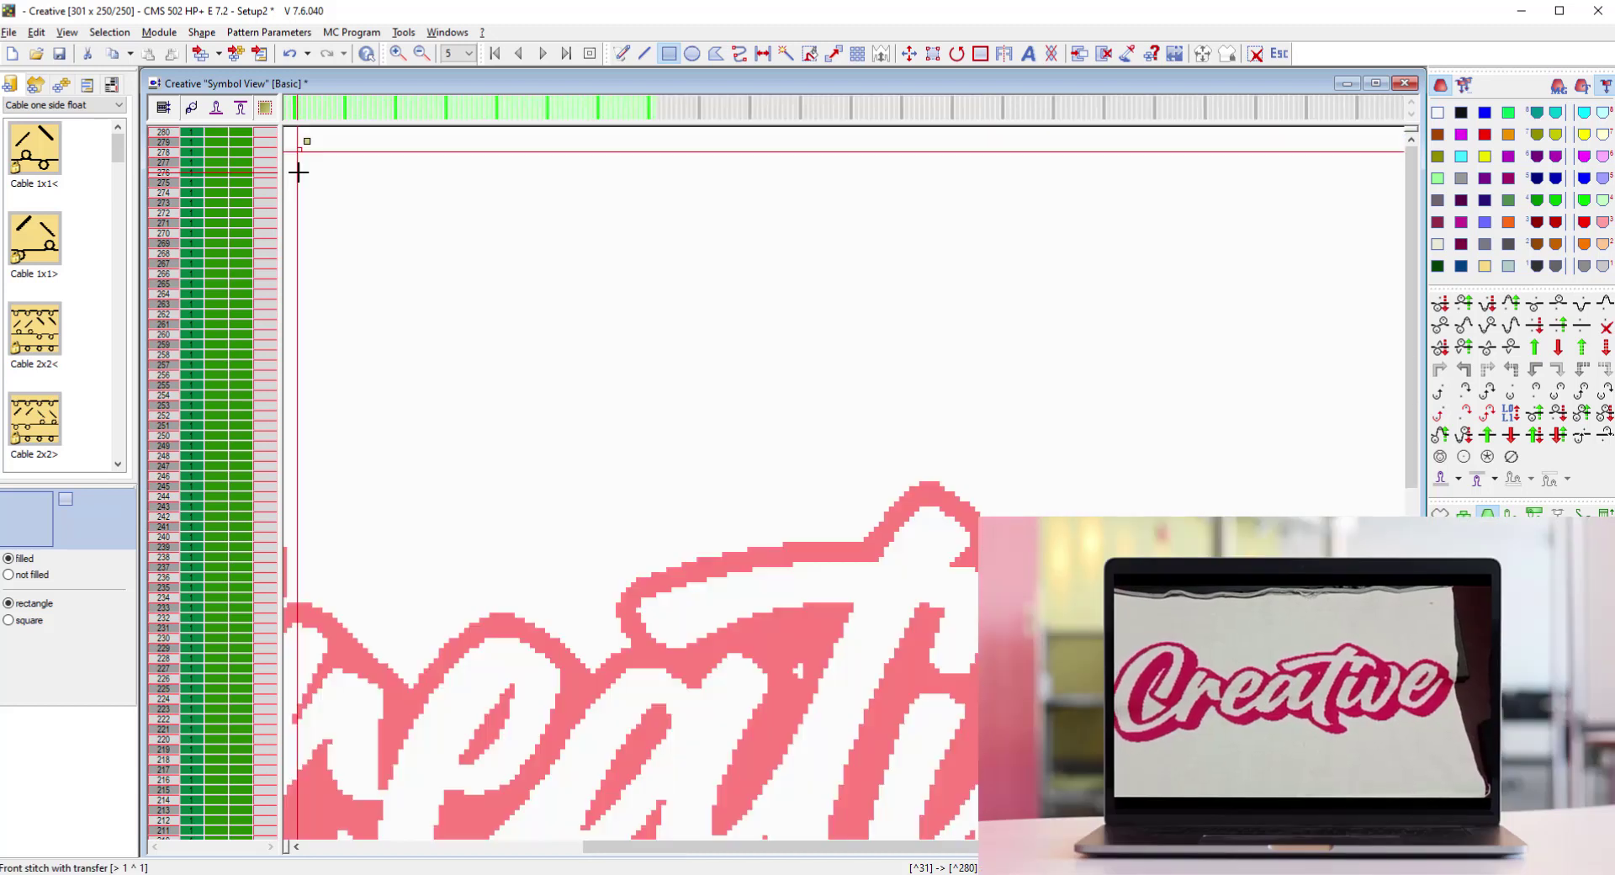
{"action": "scroll", "coordinate": [930, 593], "scroll_direction": "down", "scroll_amount": 5}
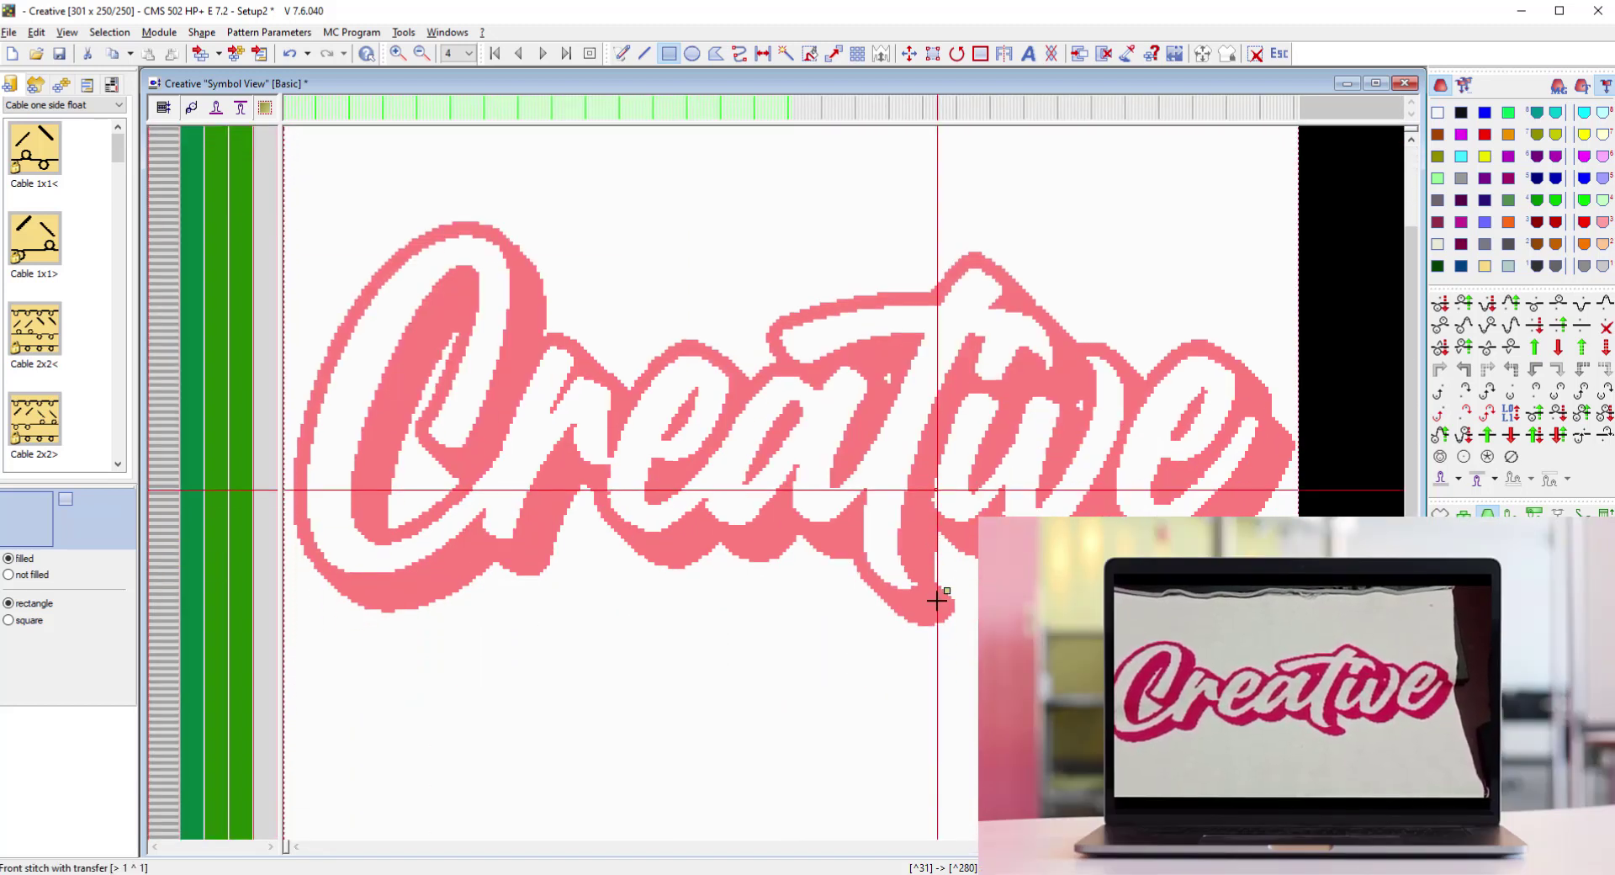
{"action": "scroll", "coordinate": [931, 687], "scroll_direction": "down", "scroll_amount": 1}
{"action": "scroll", "coordinate": [931, 703], "scroll_direction": "up", "scroll_amount": 3}
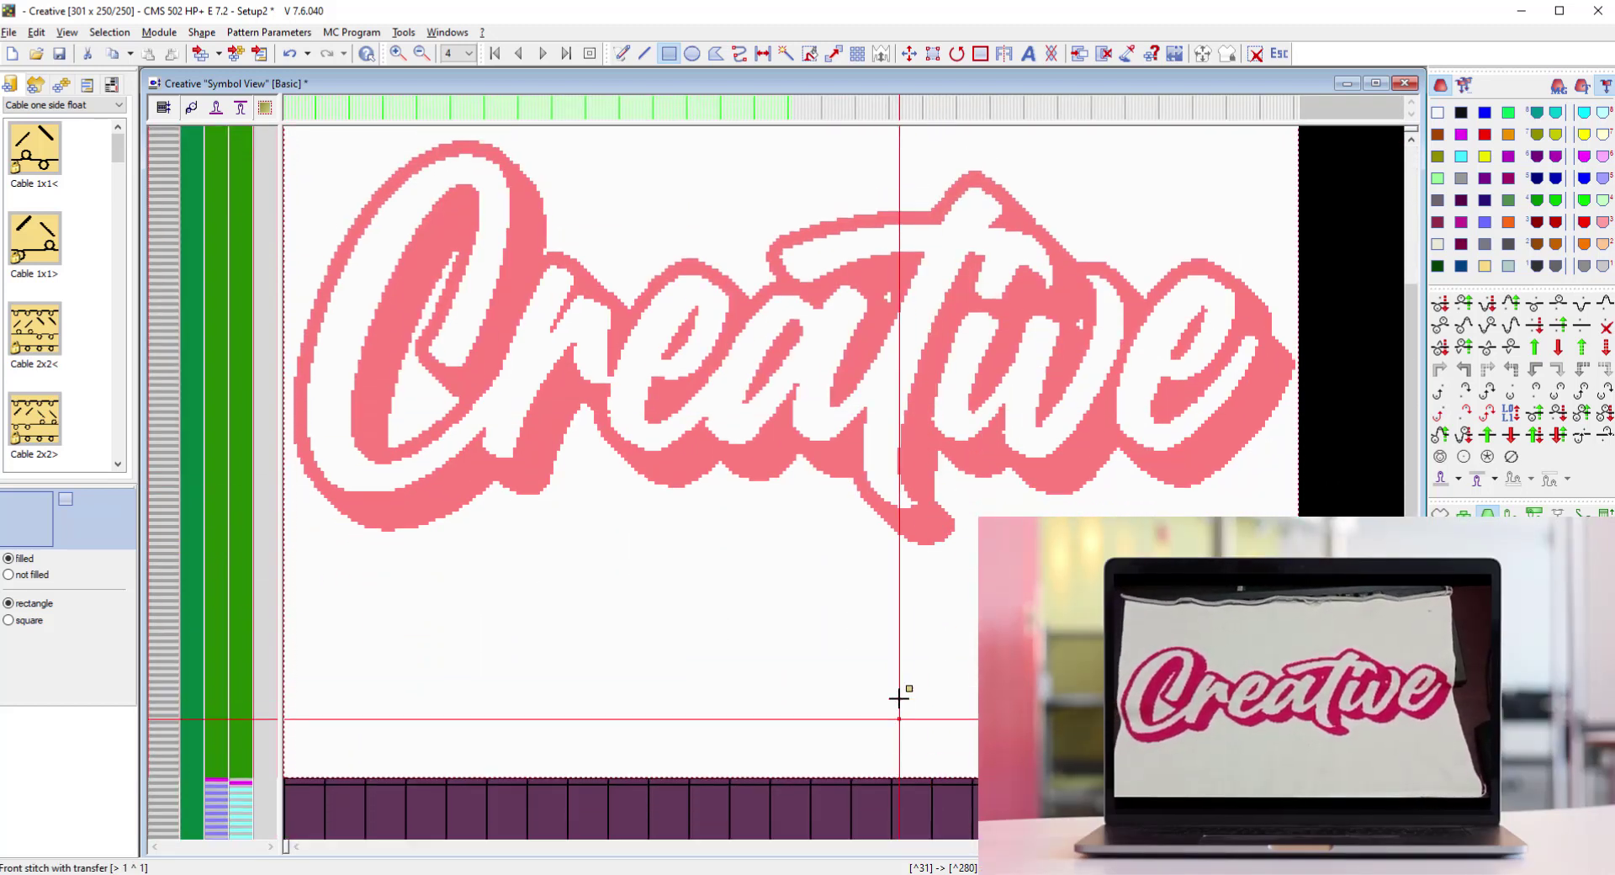
{"action": "scroll", "coordinate": [899, 697], "scroll_direction": "up", "scroll_amount": 3}
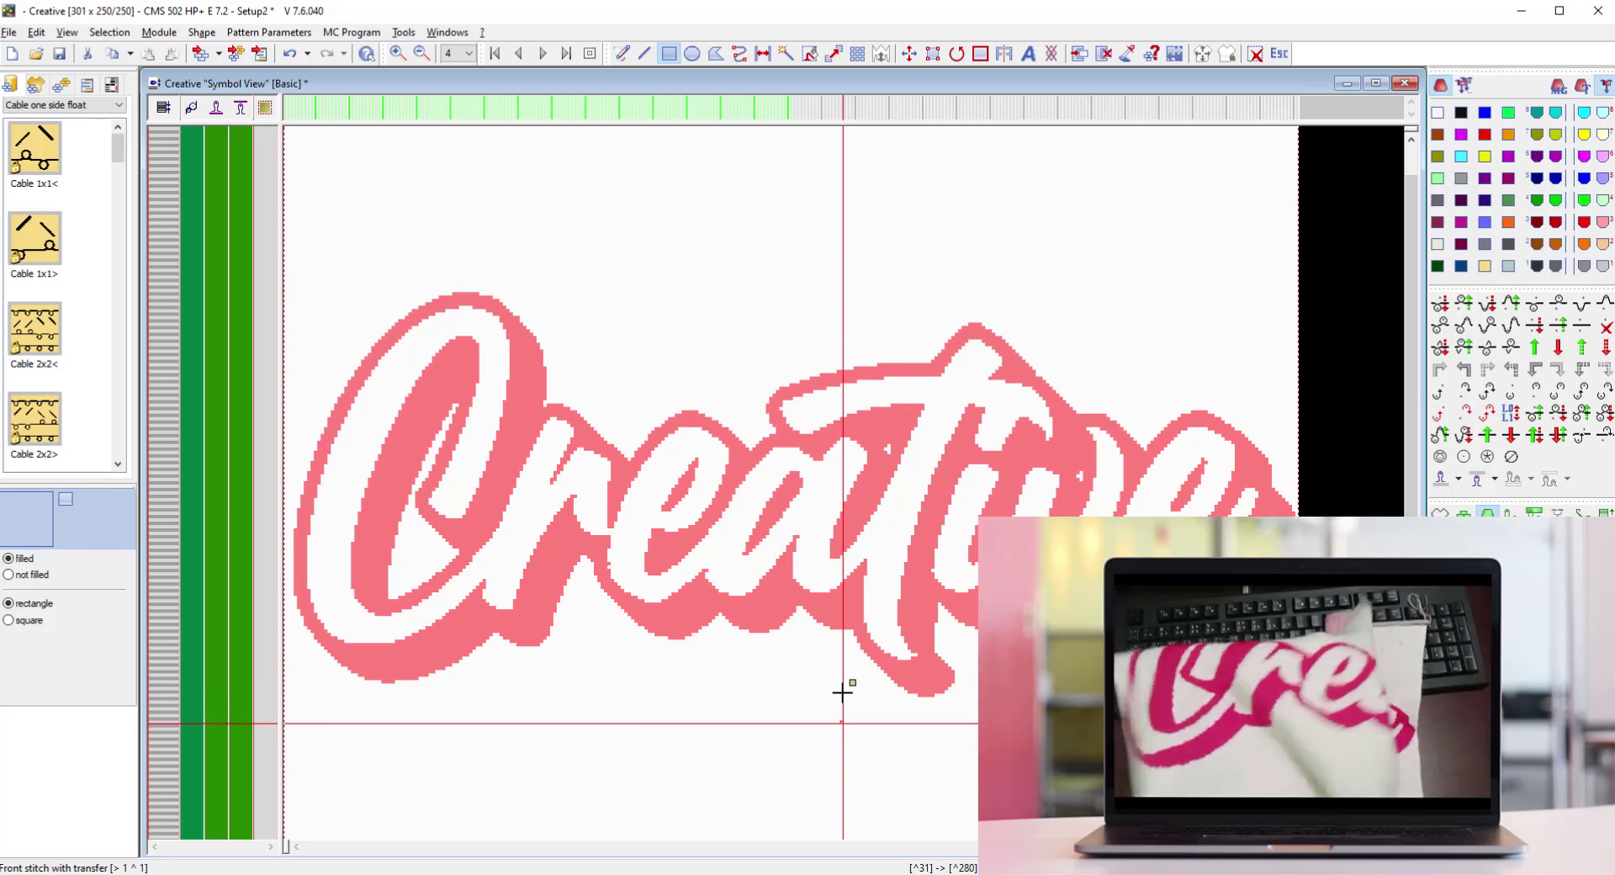
{"action": "scroll", "coordinate": [842, 691], "scroll_direction": "down", "scroll_amount": 3}
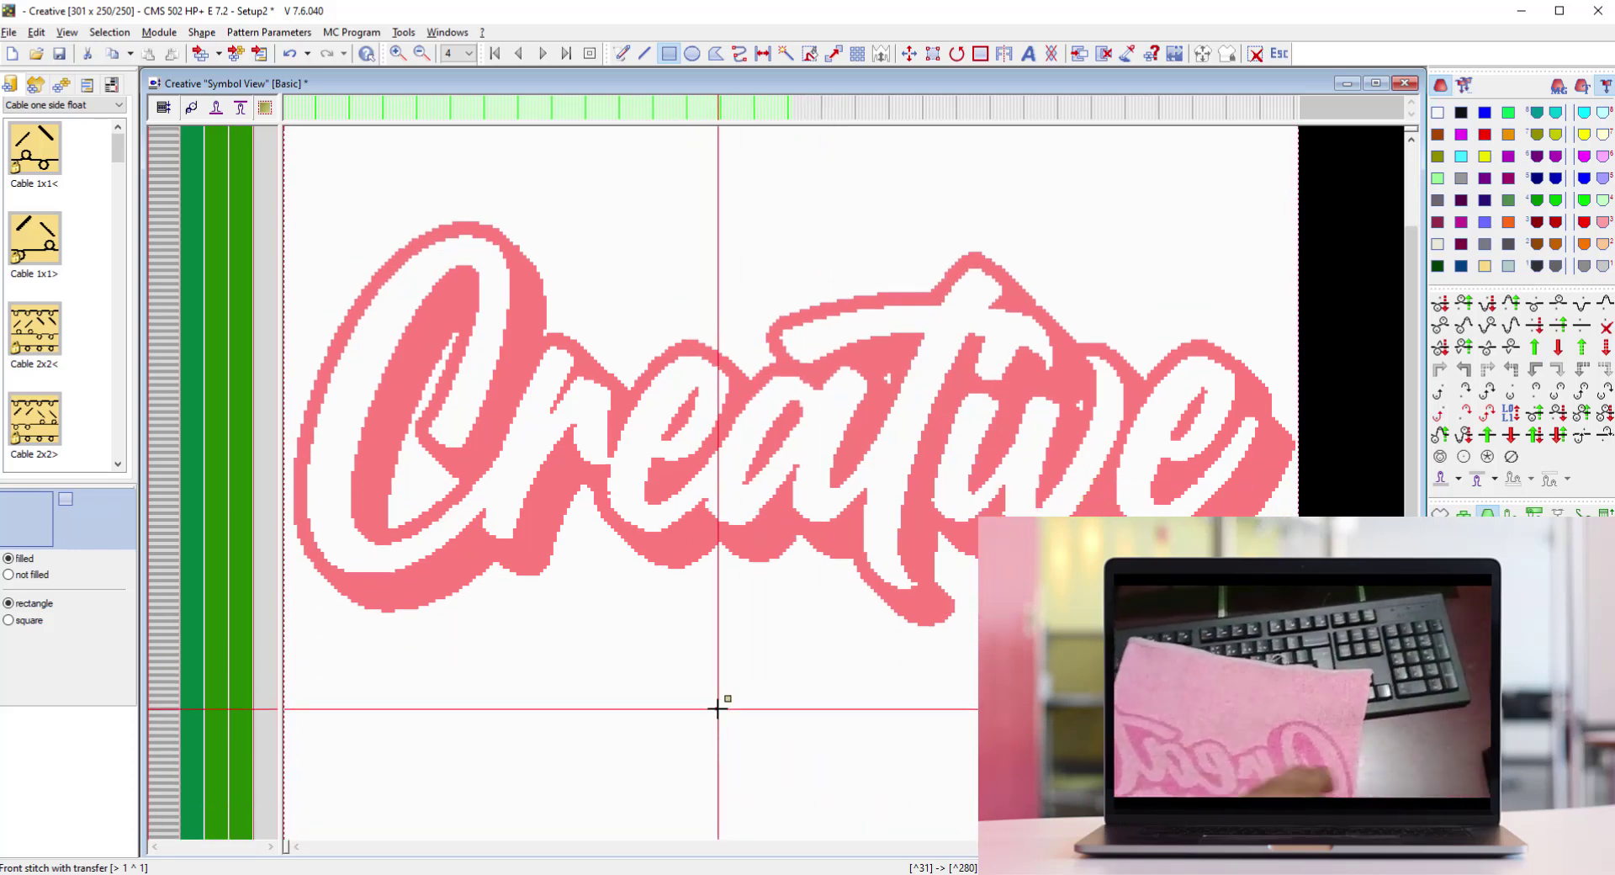
{"action": "scroll", "coordinate": [570, 729], "scroll_direction": "down", "scroll_amount": 3}
{"action": "scroll", "coordinate": [570, 729], "scroll_direction": "down", "scroll_amount": 1}
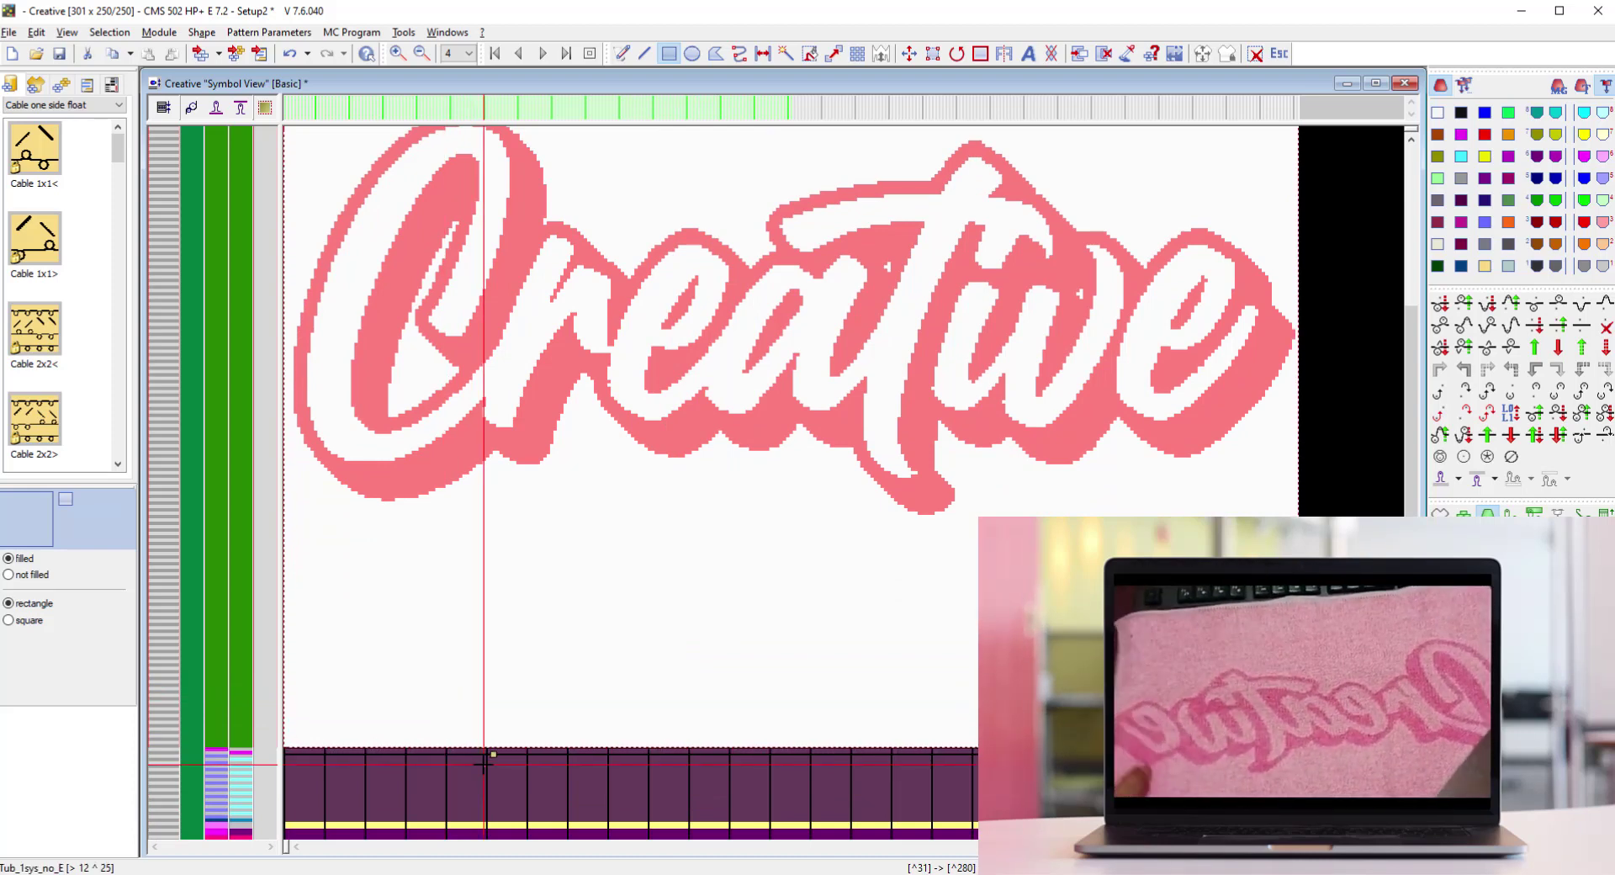
Open the Jacquards settings for the selected rows and choose the Stoll Twill Jacquard for a new Jacquard
{"action": "key", "text": "ctrl+j"}
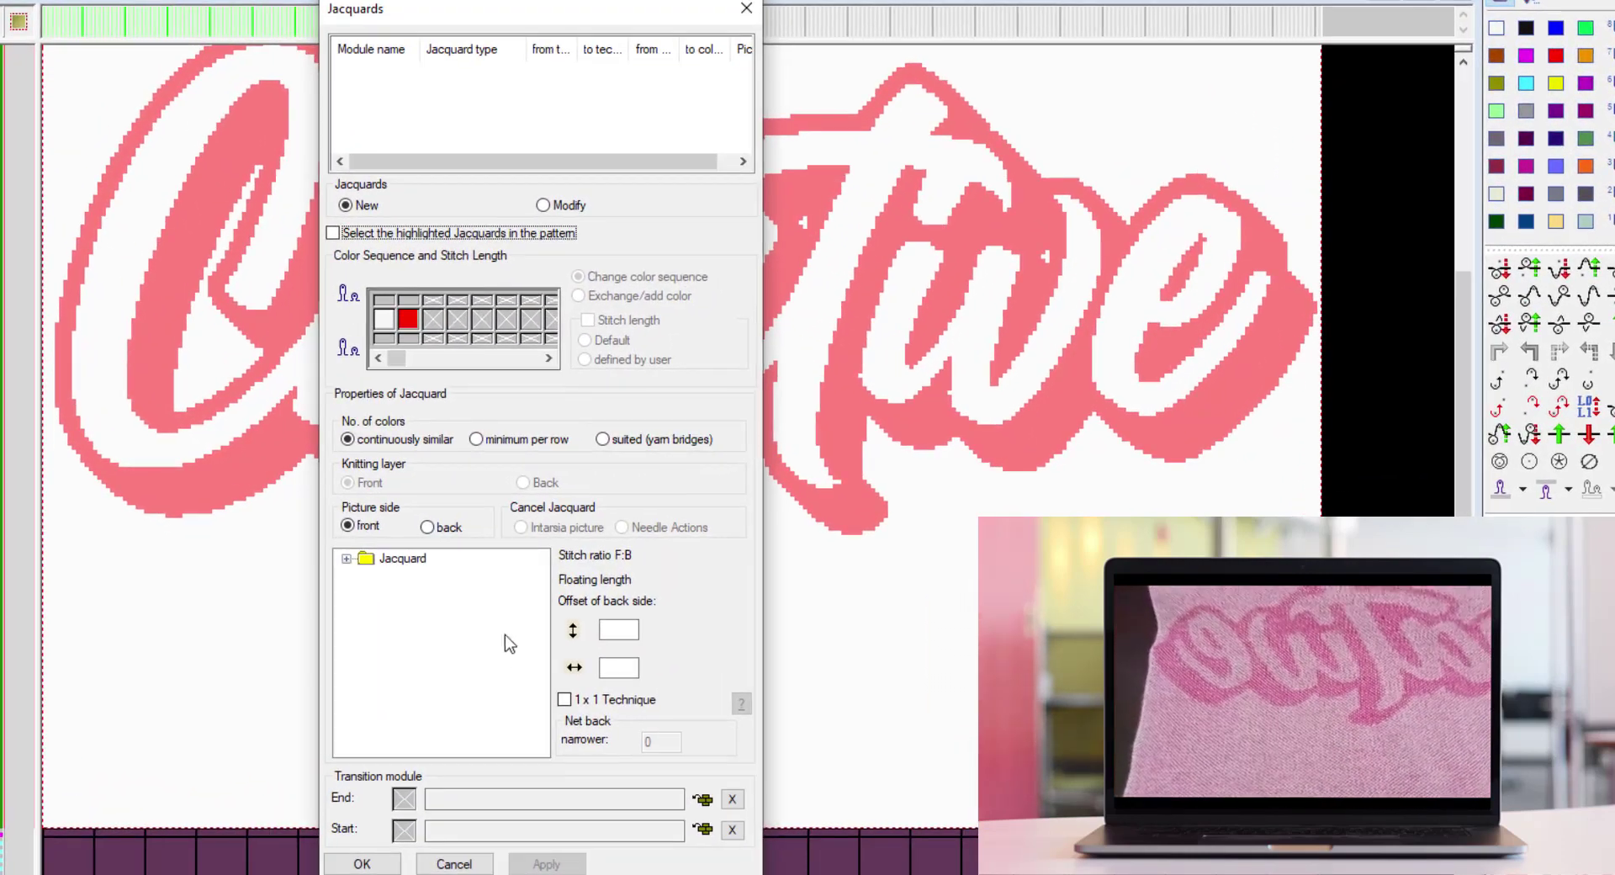
{"action": "left_click", "coordinate": [347, 559]}
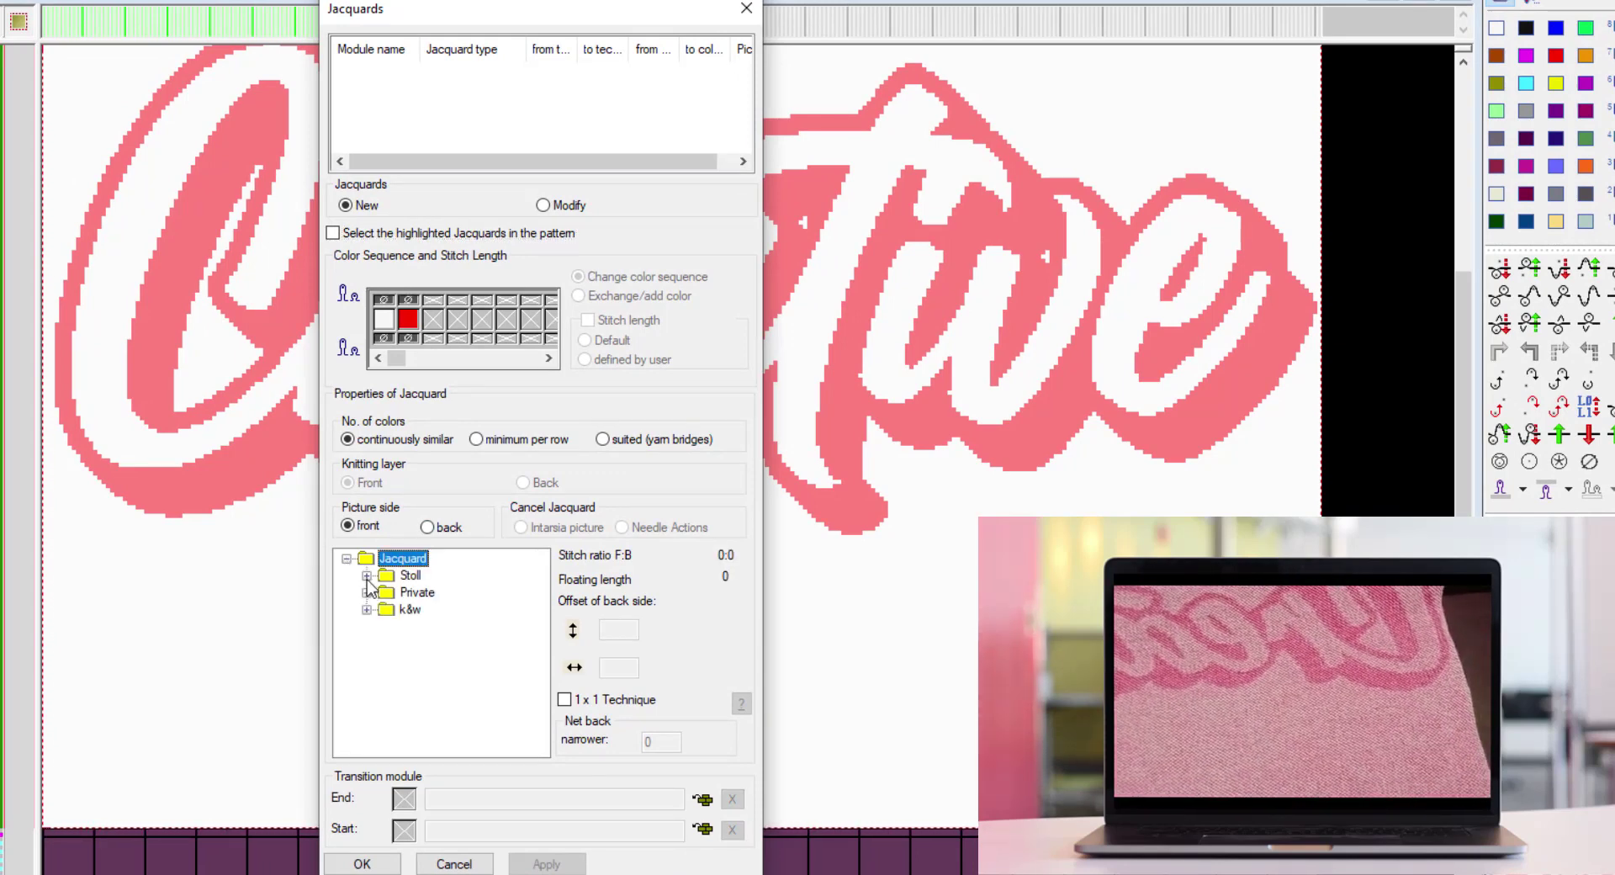
{"action": "left_click", "coordinate": [367, 577]}
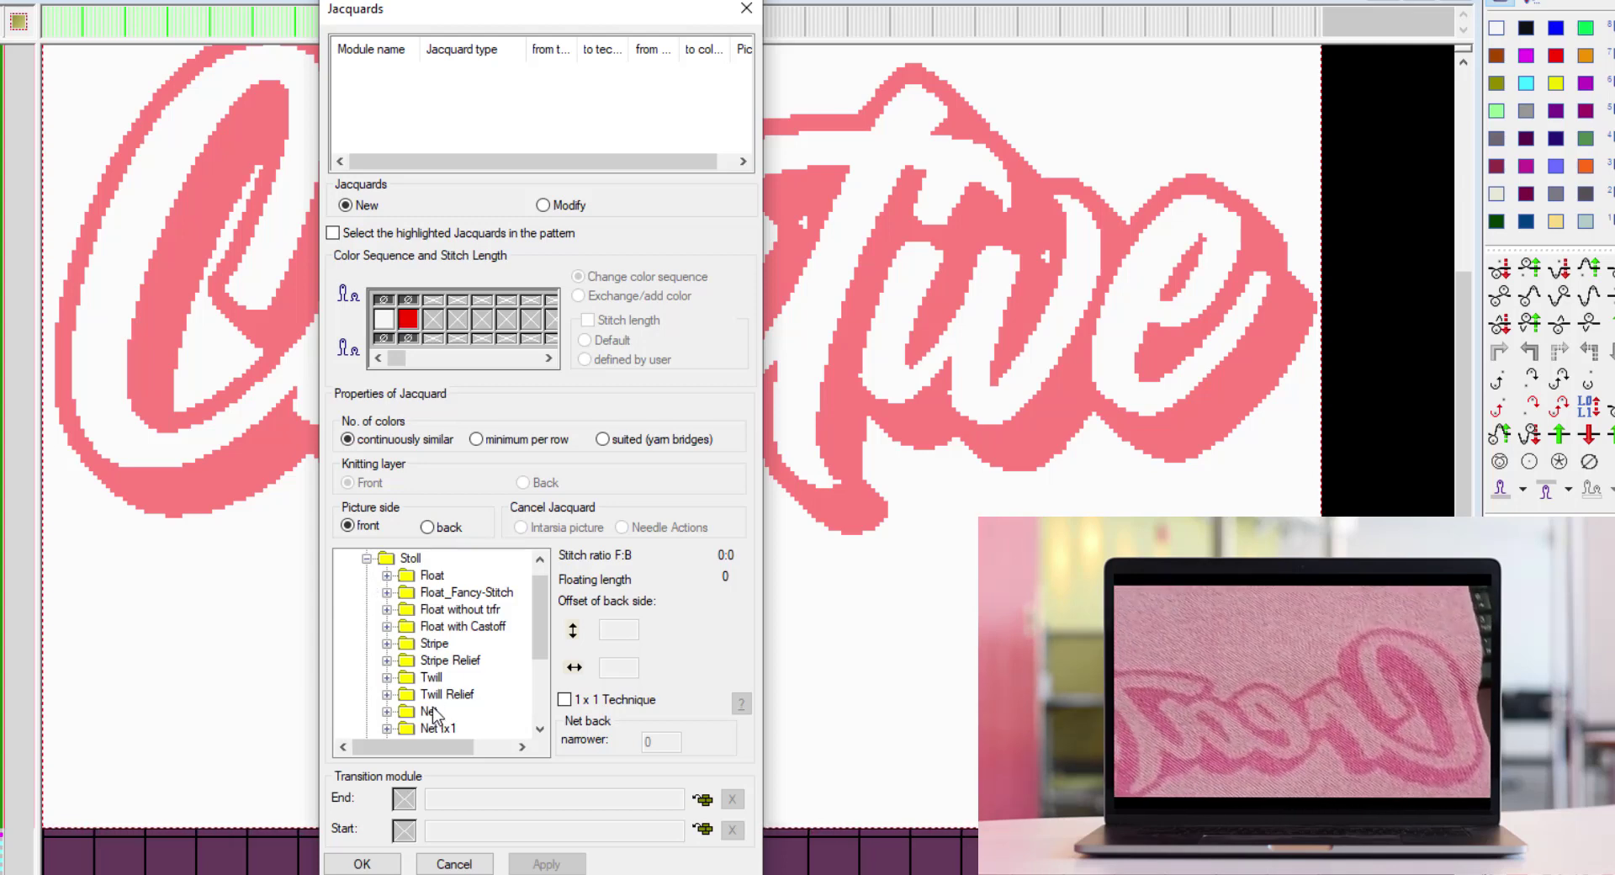
{"action": "left_click", "coordinate": [387, 678]}
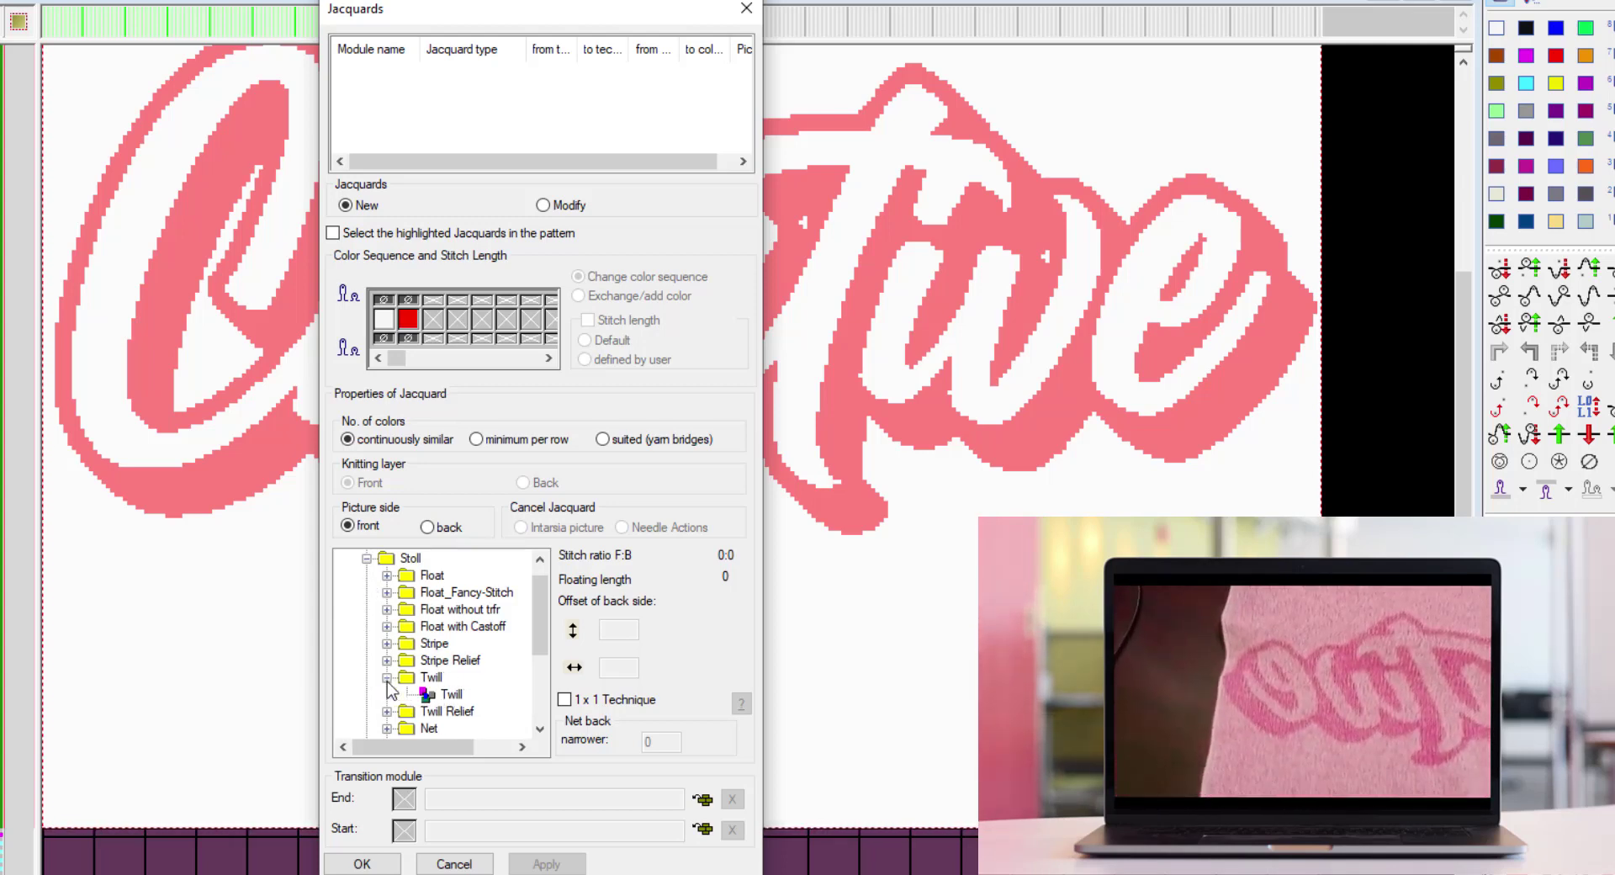
{"action": "left_click", "coordinate": [452, 696]}
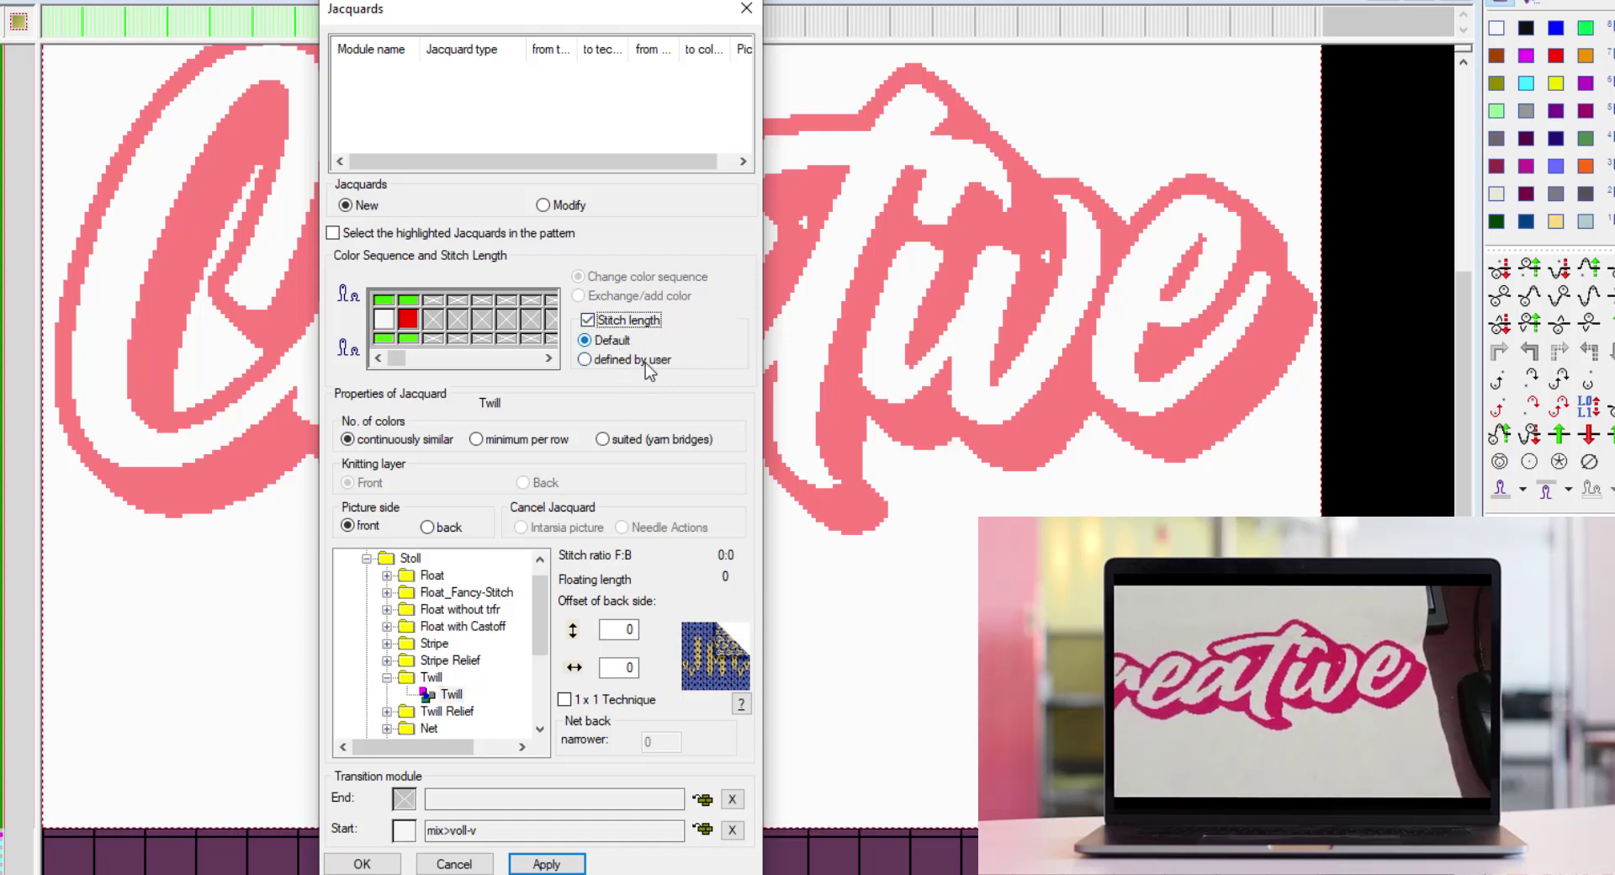
Make the Jacquard's stitch length user-defined, assigning NP 7 to Jac Twill front and NP 8 to Jac Twill rear in the stitch length table
{"action": "left_click", "coordinate": [584, 360]}
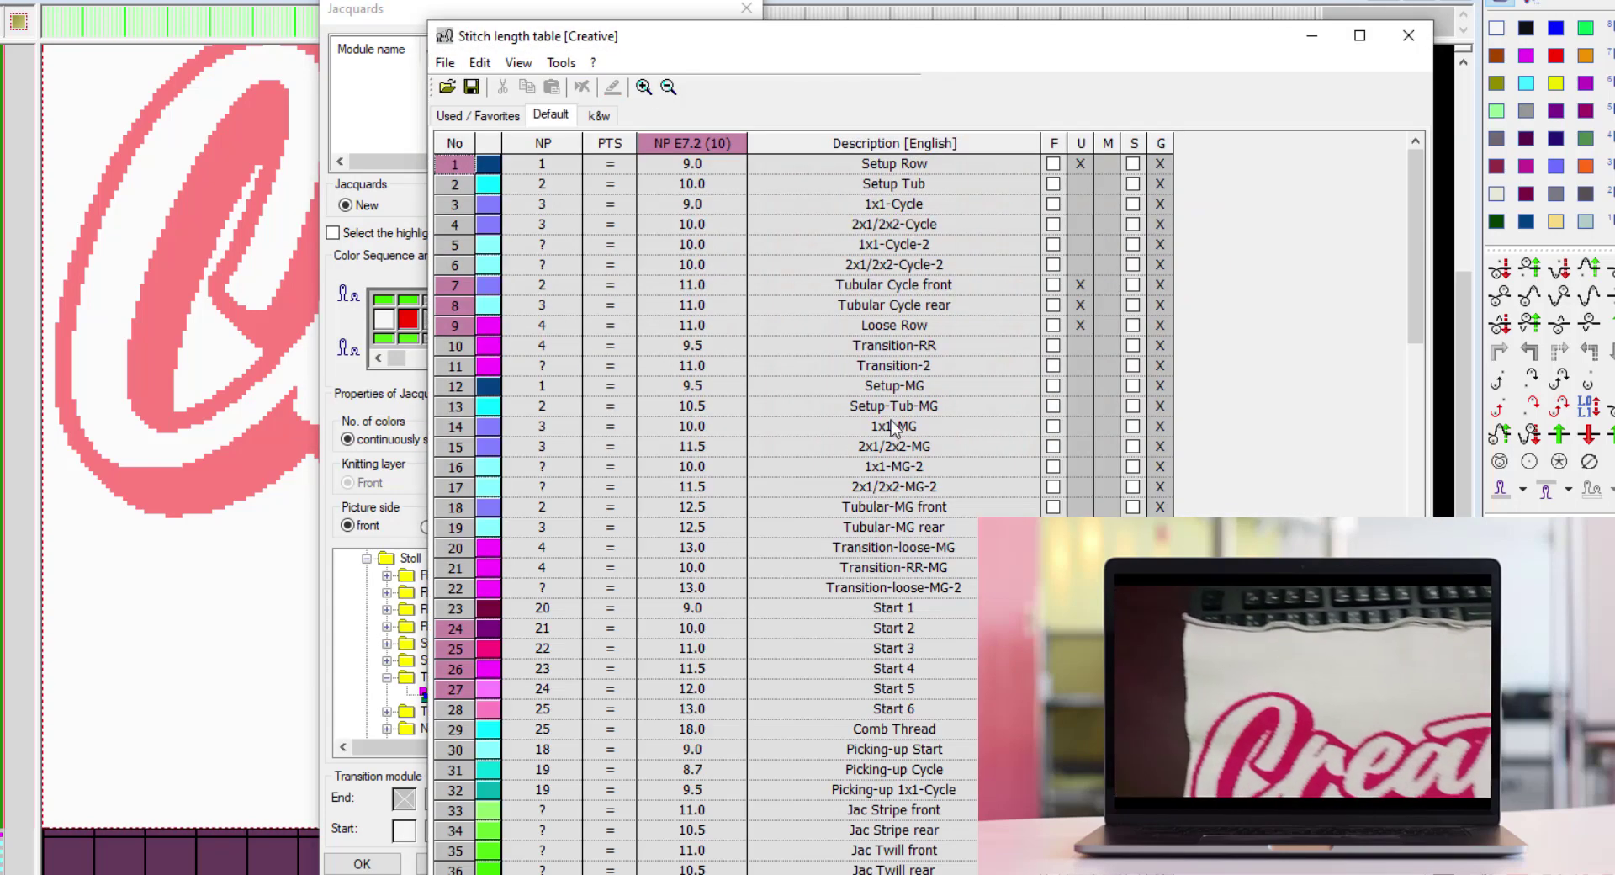
{"action": "scroll", "coordinate": [658, 558], "scroll_direction": "down", "scroll_amount": 4}
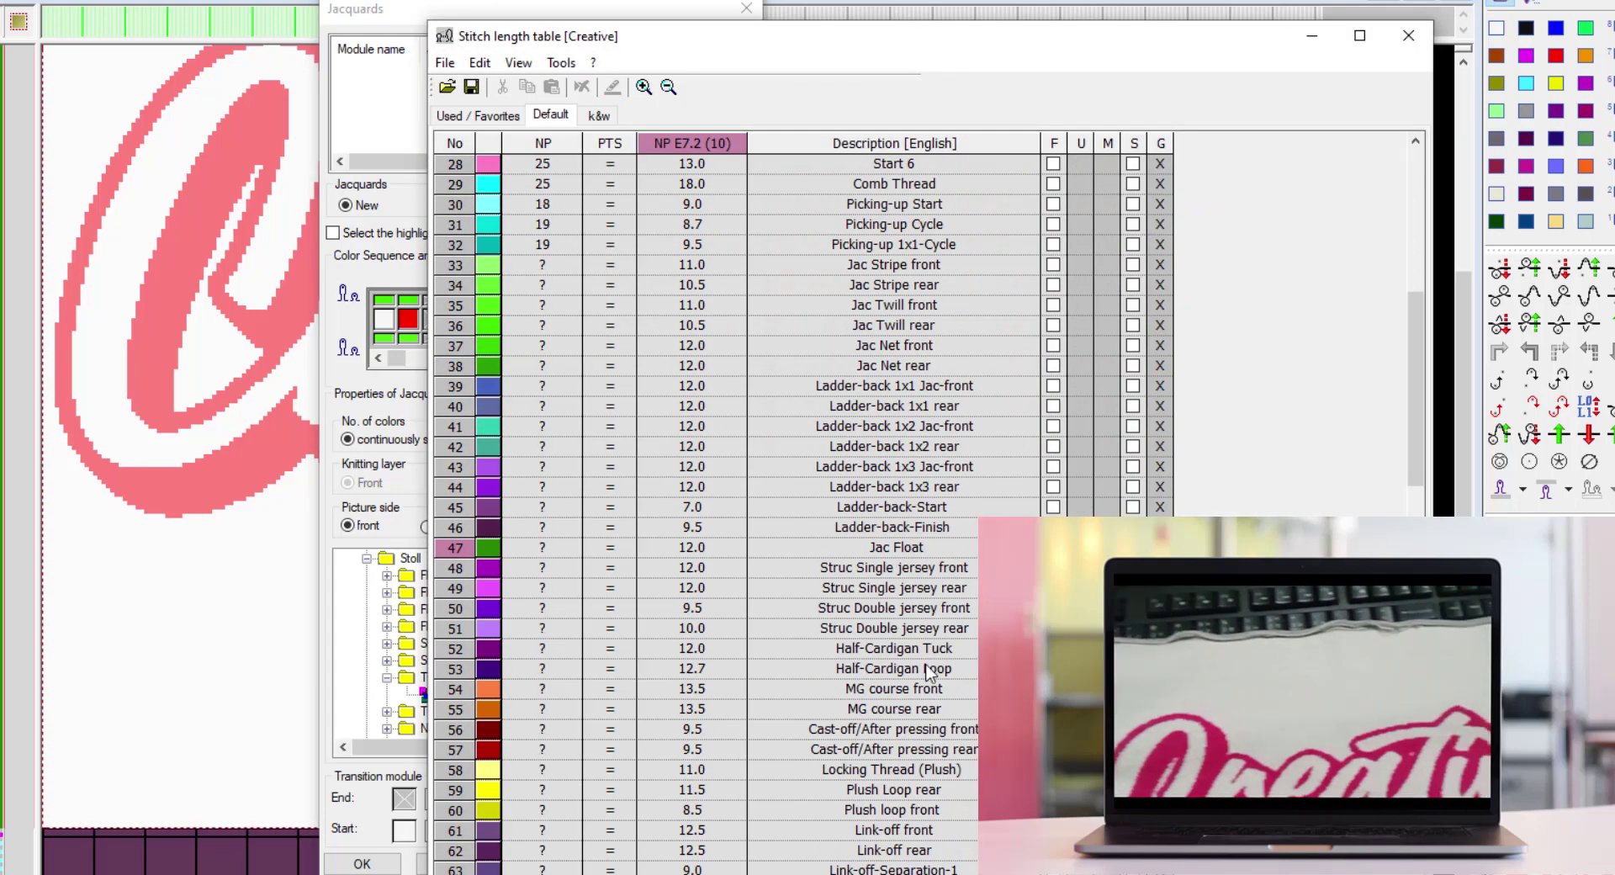
{"action": "scroll", "coordinate": [959, 677], "scroll_direction": "down", "scroll_amount": 1}
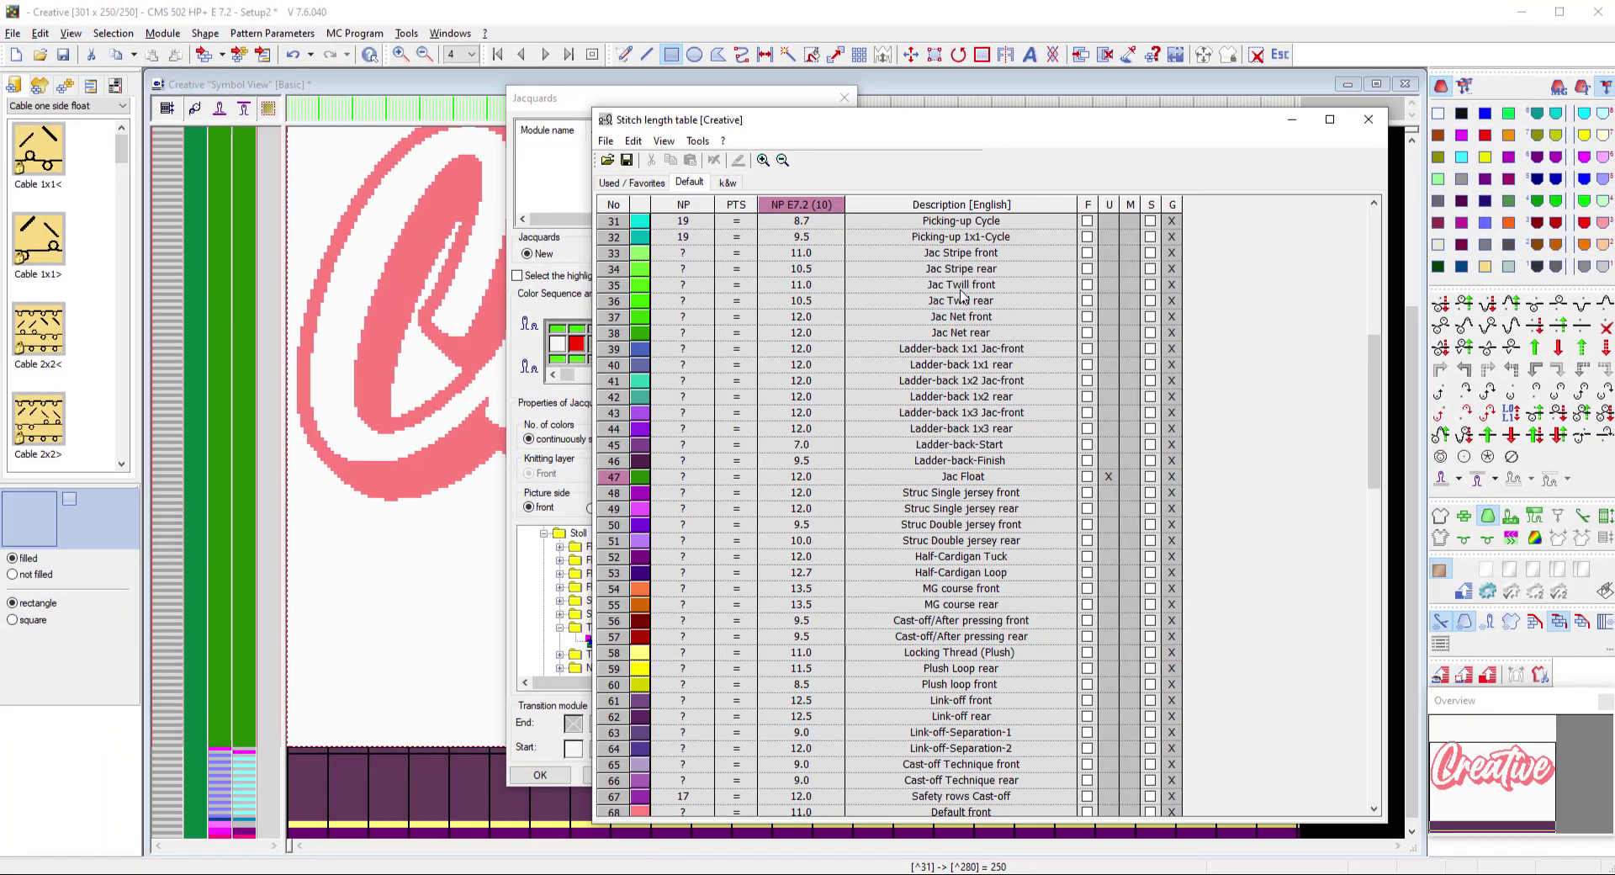
{"action": "left_click", "coordinate": [702, 292]}
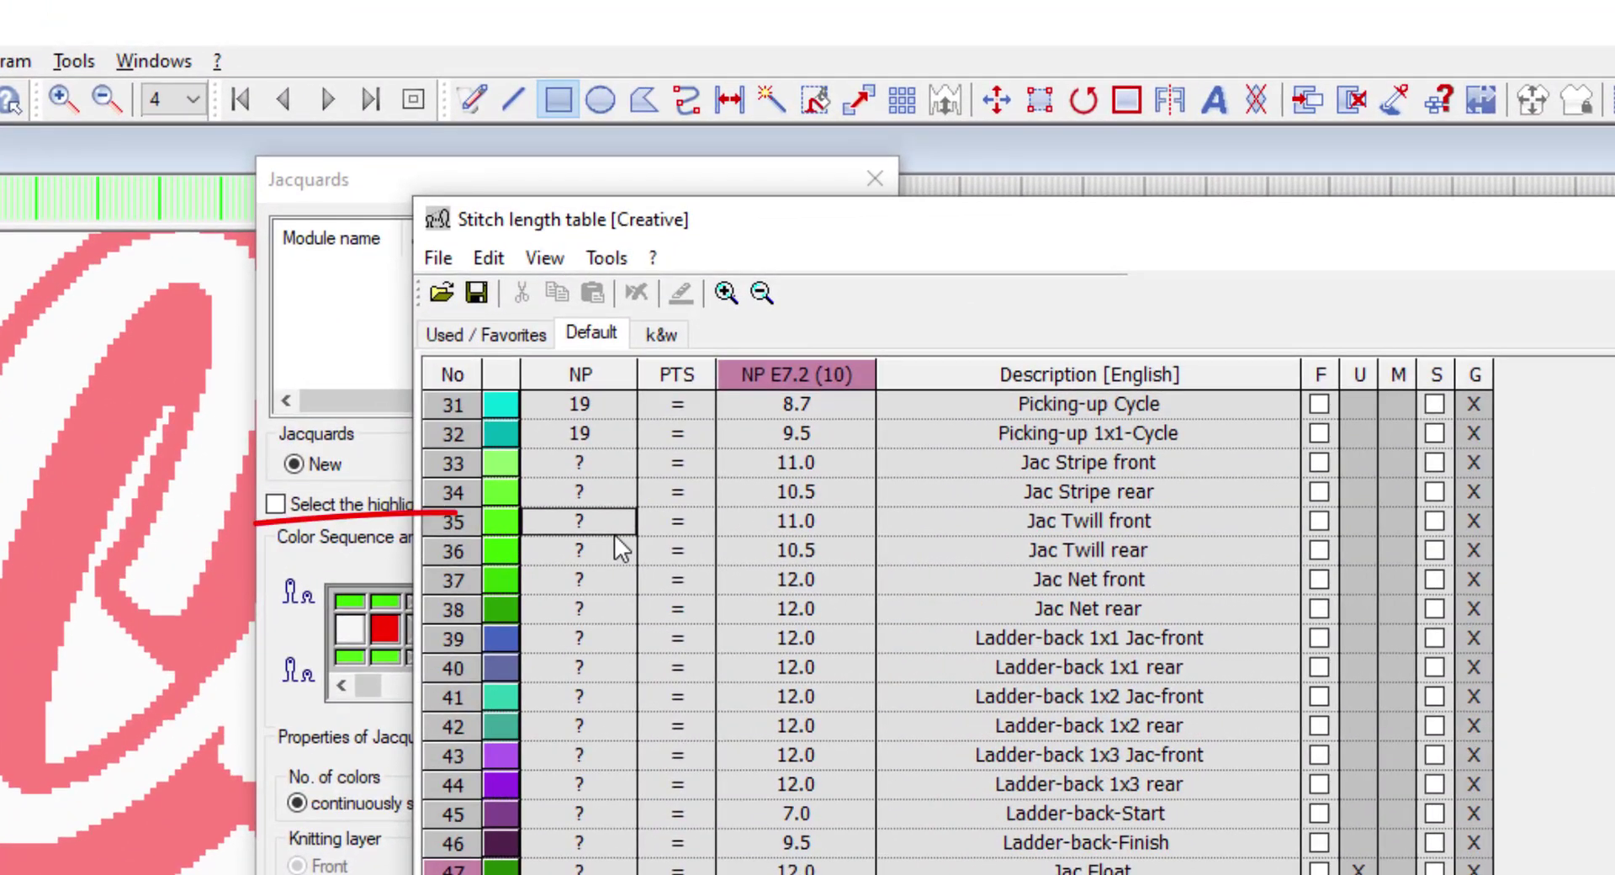
{"action": "type", "text": "7"}
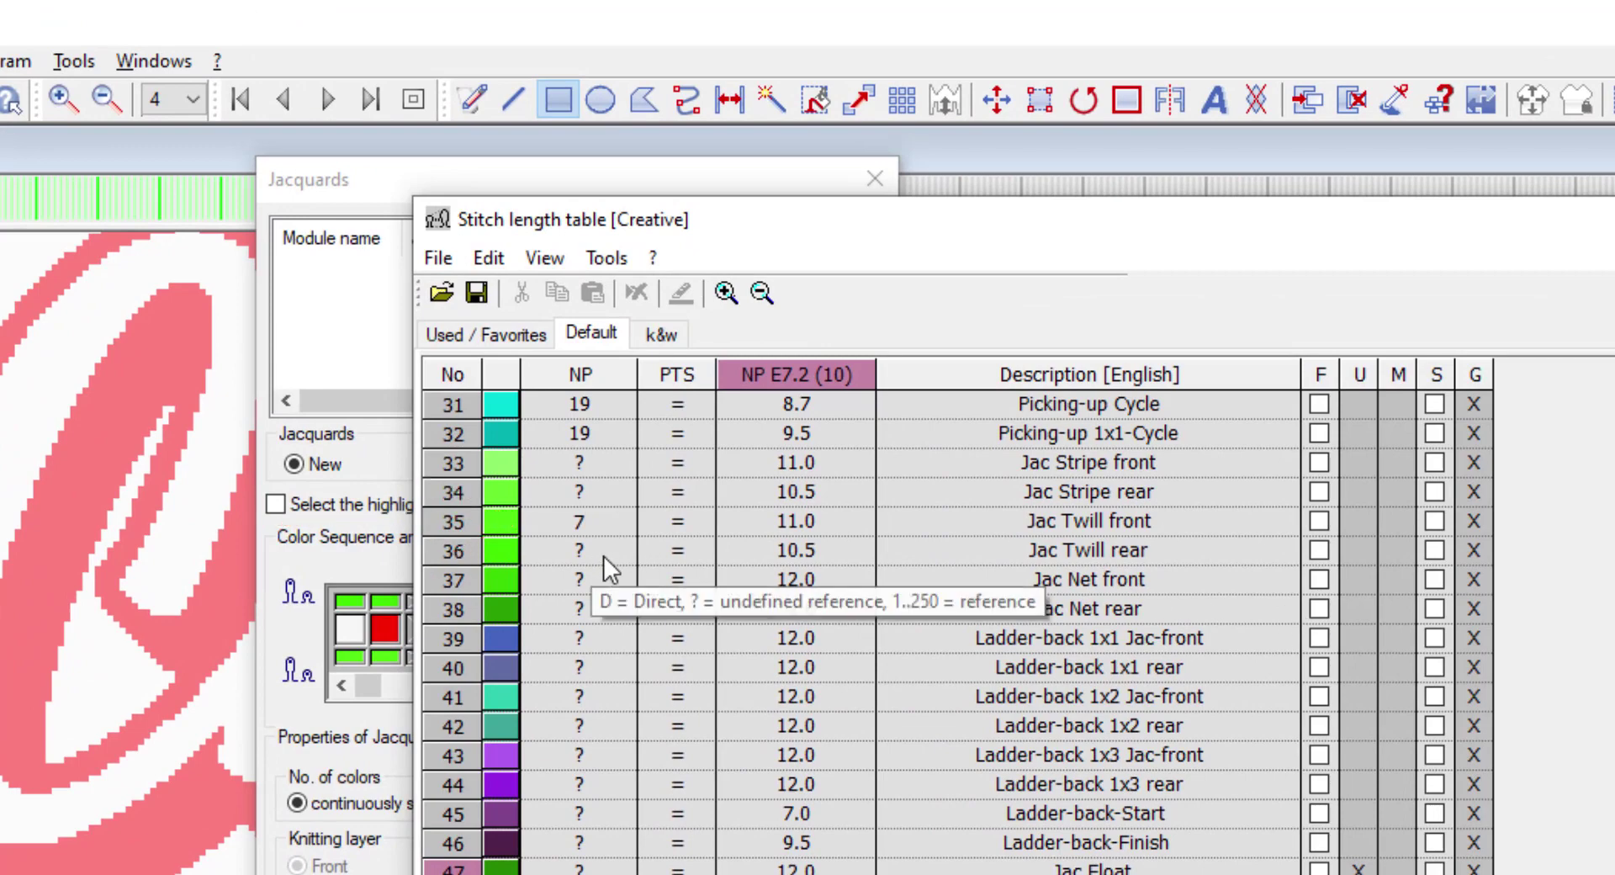
{"action": "key", "text": "Return"}
{"action": "type", "text": "8"}
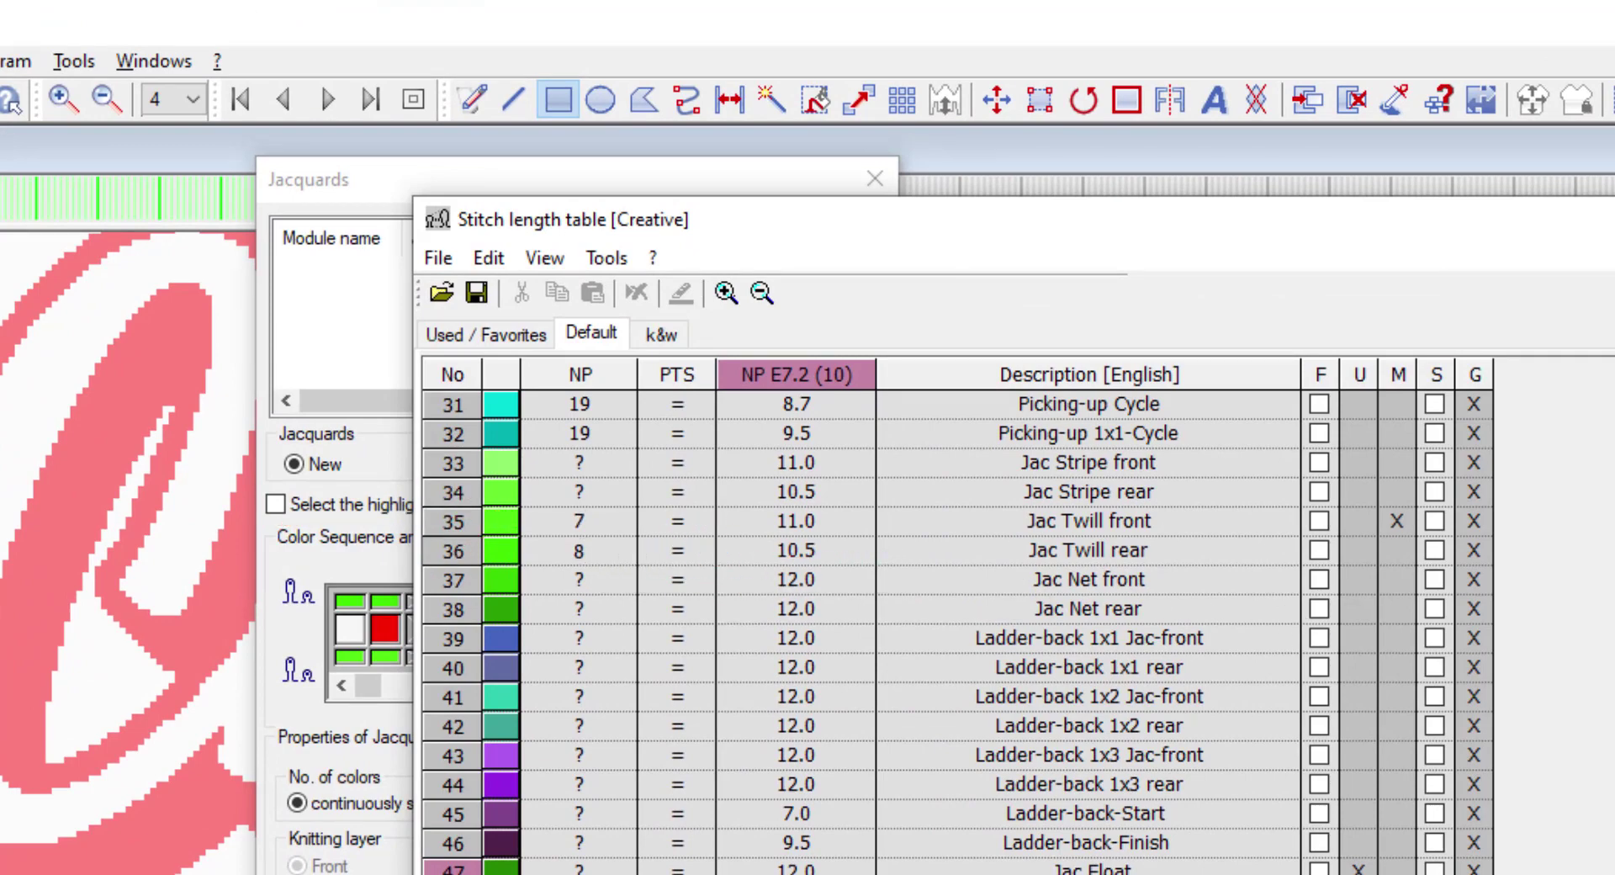
{"action": "key", "text": "Return"}
{"action": "key", "text": "alt+F4"}
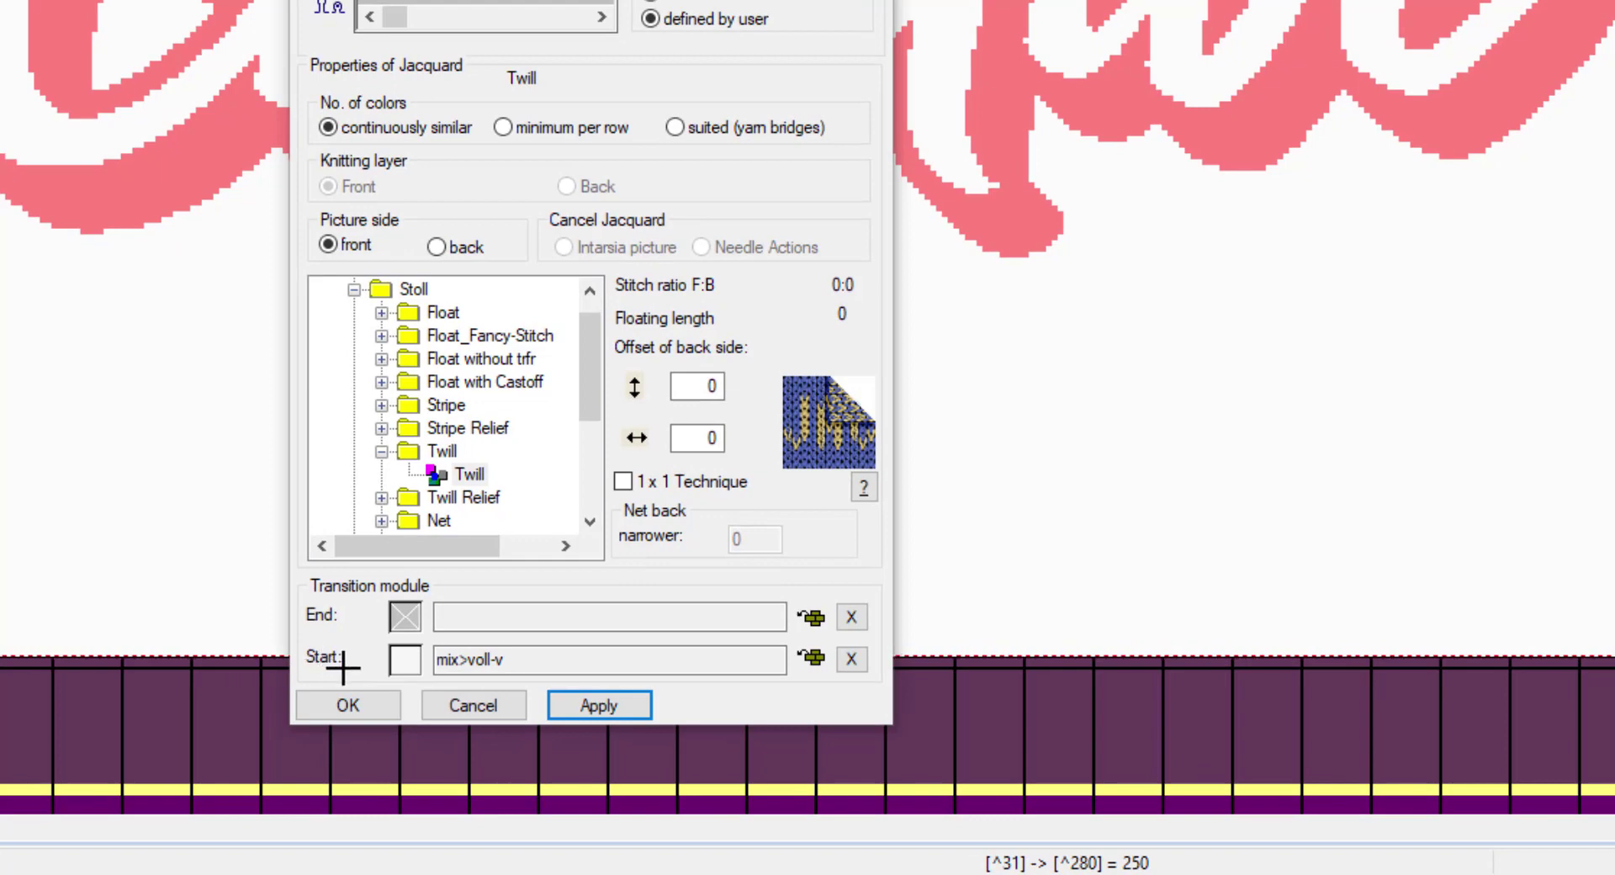
Remove the start transition module from the Twill Jacquard, apply the Jacquard to the selected rows and close its settings
{"action": "left_click", "coordinate": [851, 660]}
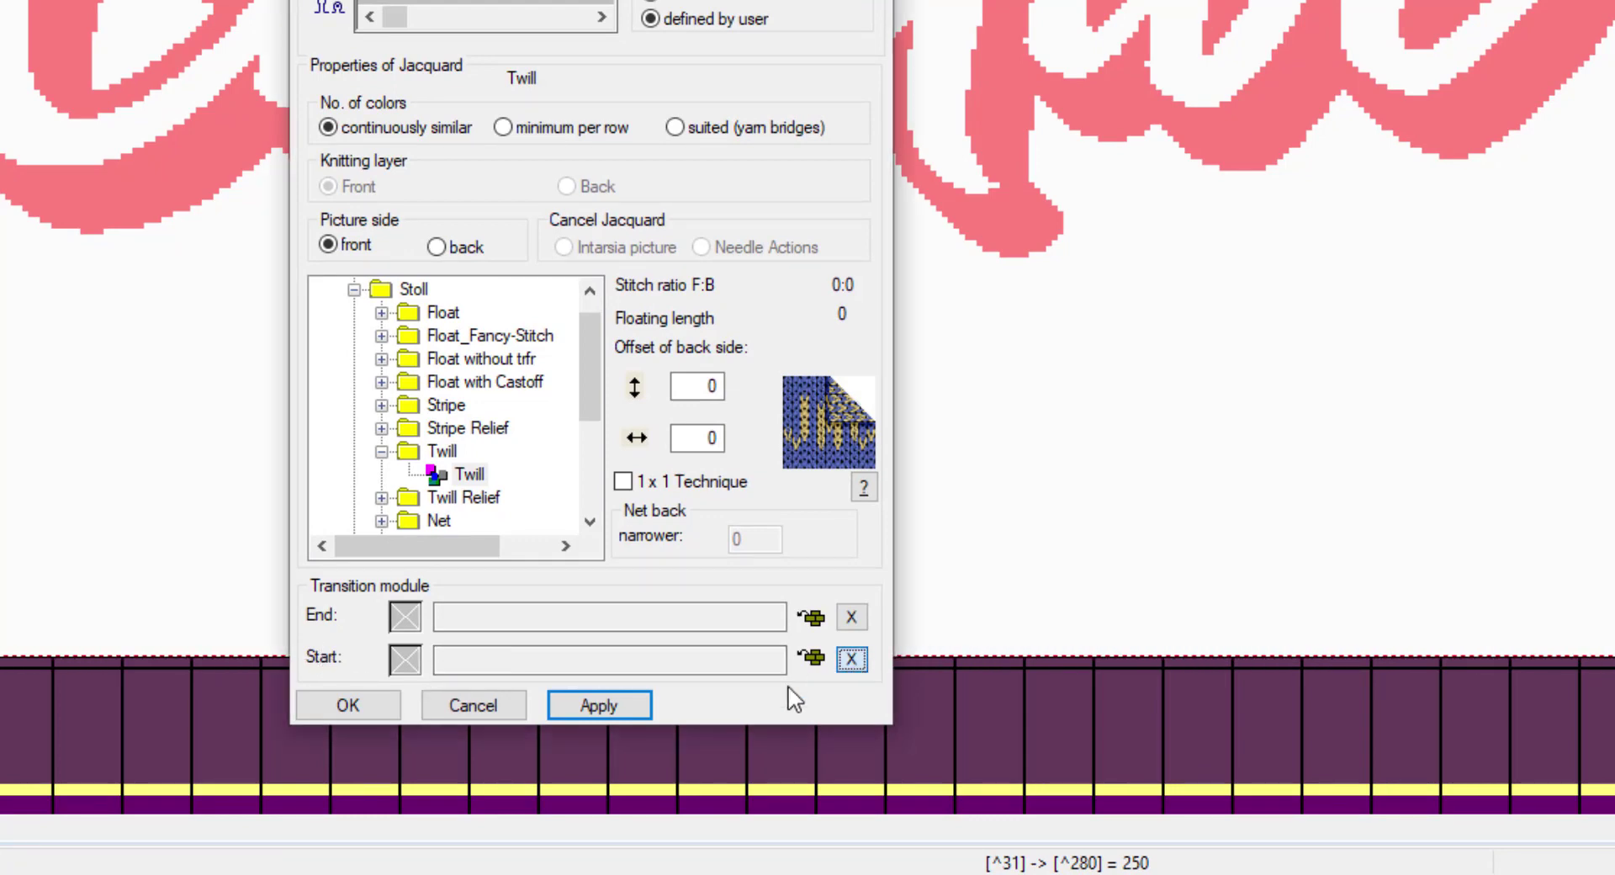
{"action": "left_click", "coordinate": [626, 710]}
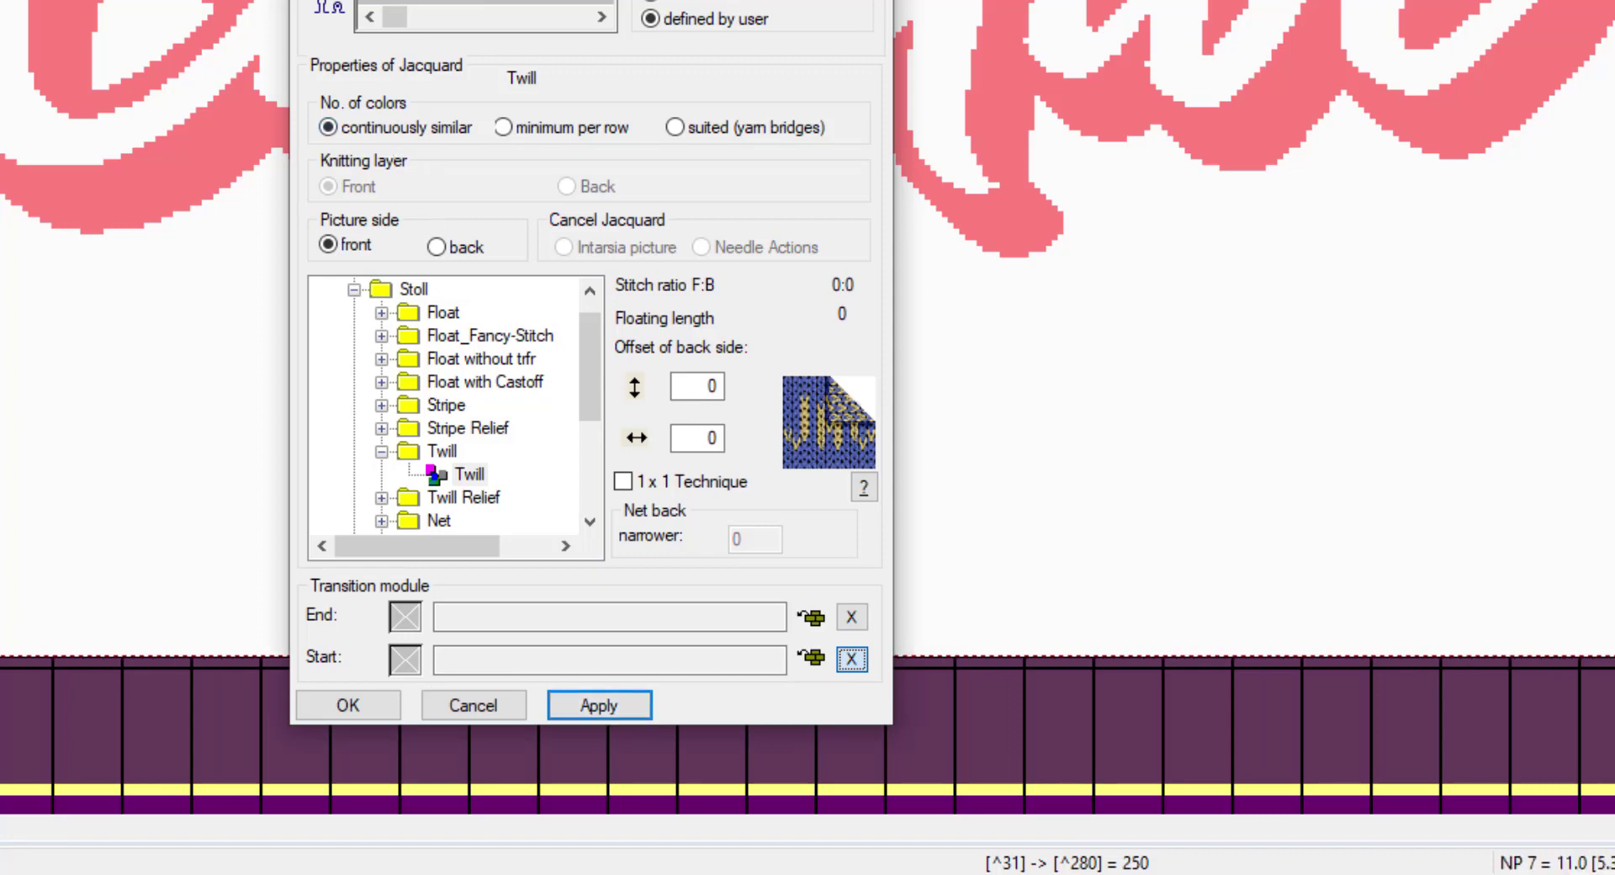
{"action": "left_click", "coordinate": [624, 707]}
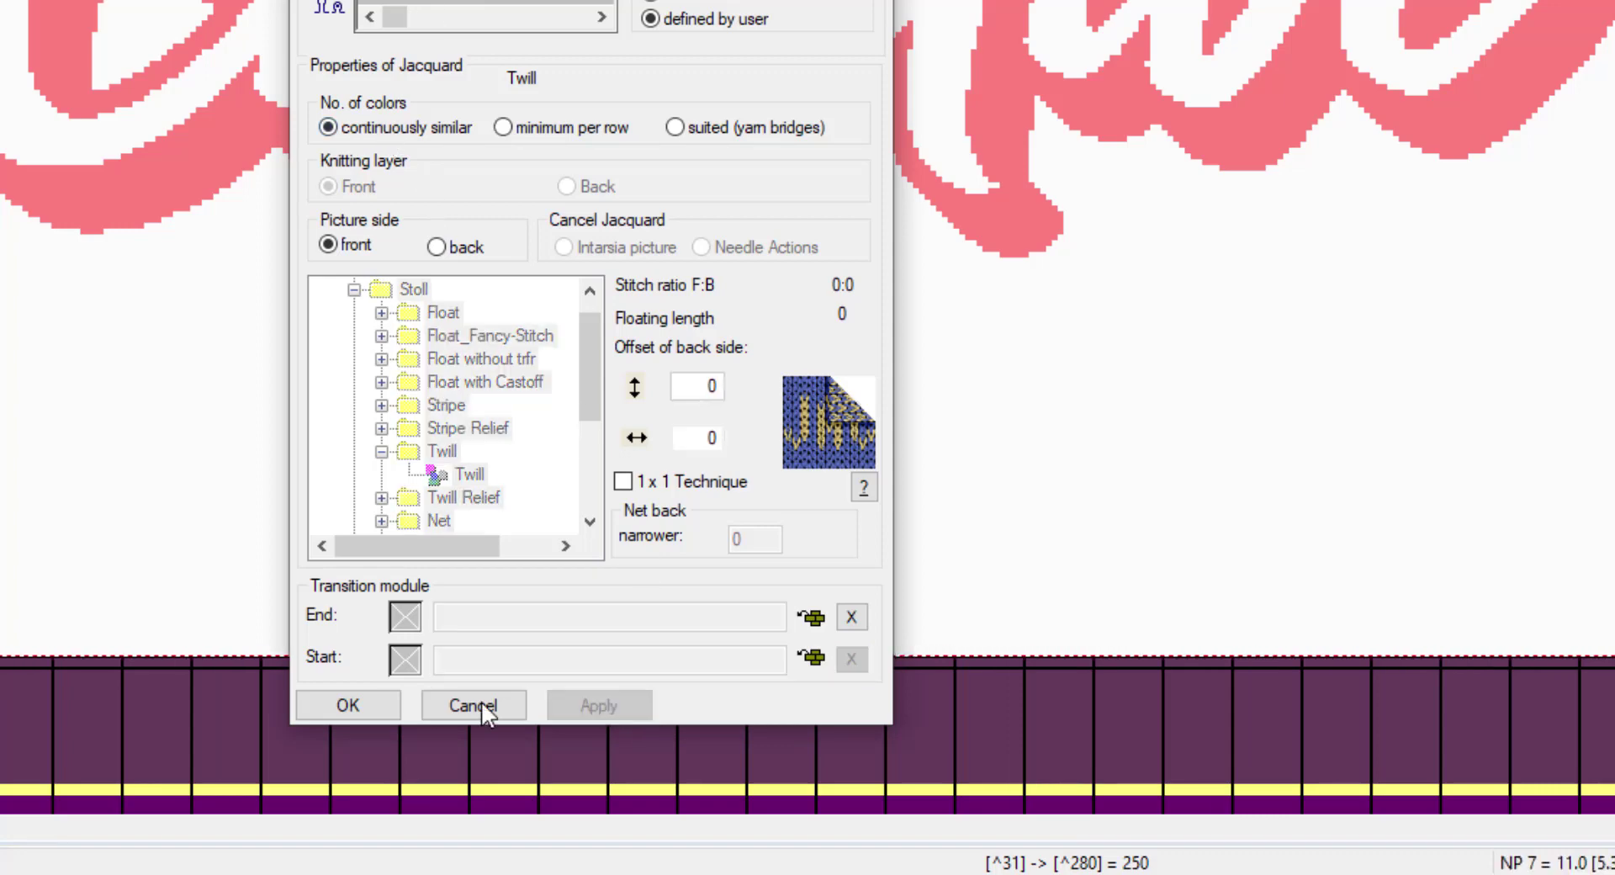
{"action": "left_click", "coordinate": [377, 707]}
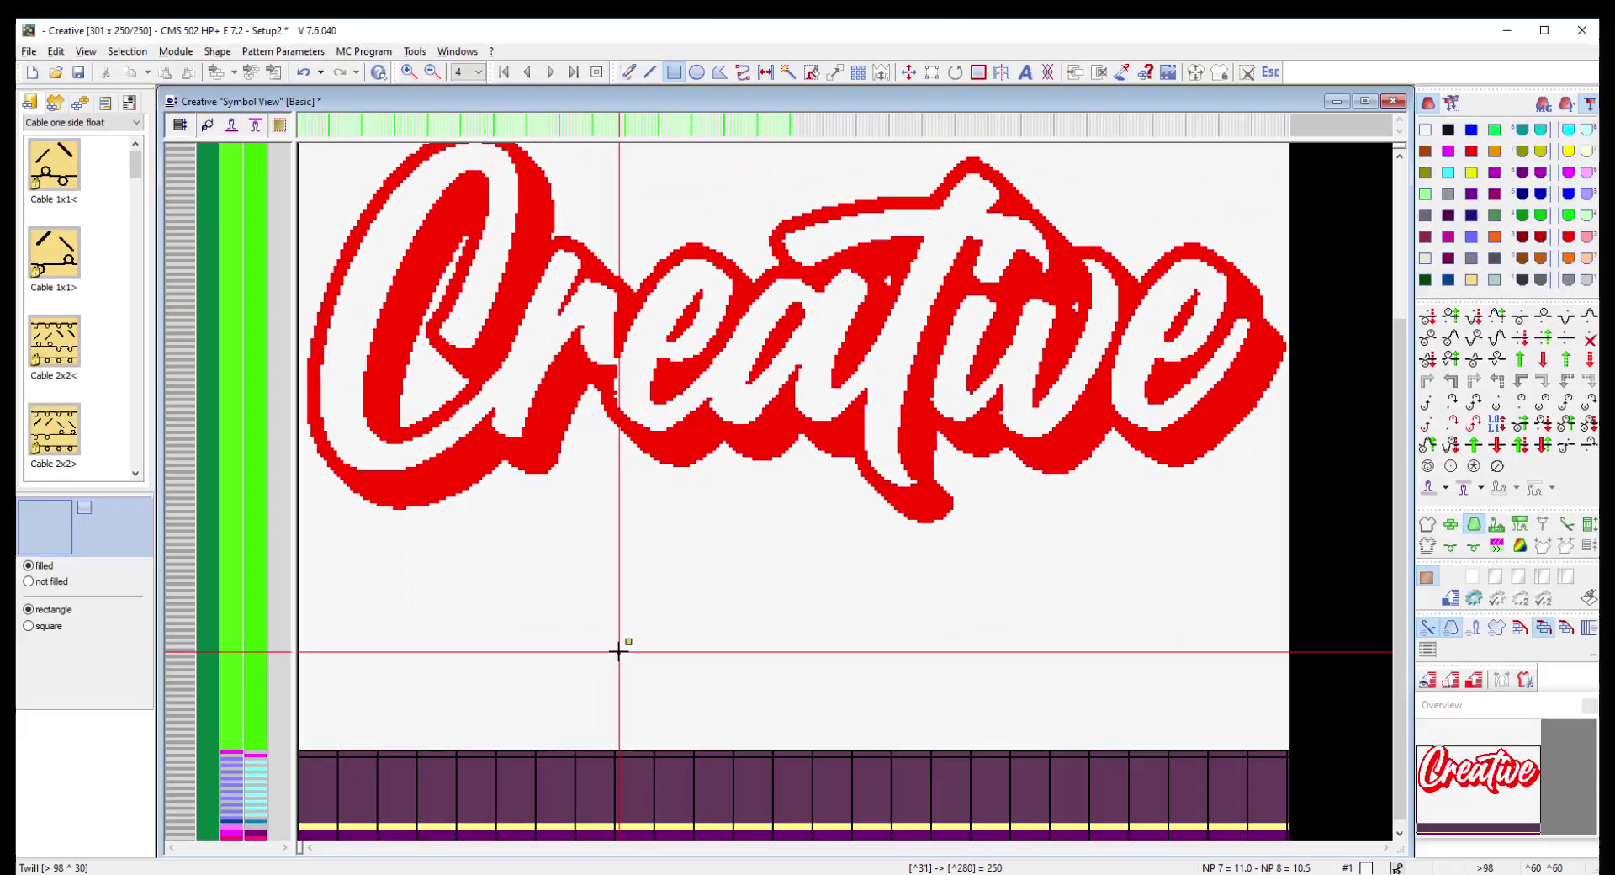
Examine the Twill Jacquard stitches across the background and red lettering of the motif
{"action": "scroll", "coordinate": [618, 650], "scroll_direction": "up", "scroll_amount": 3}
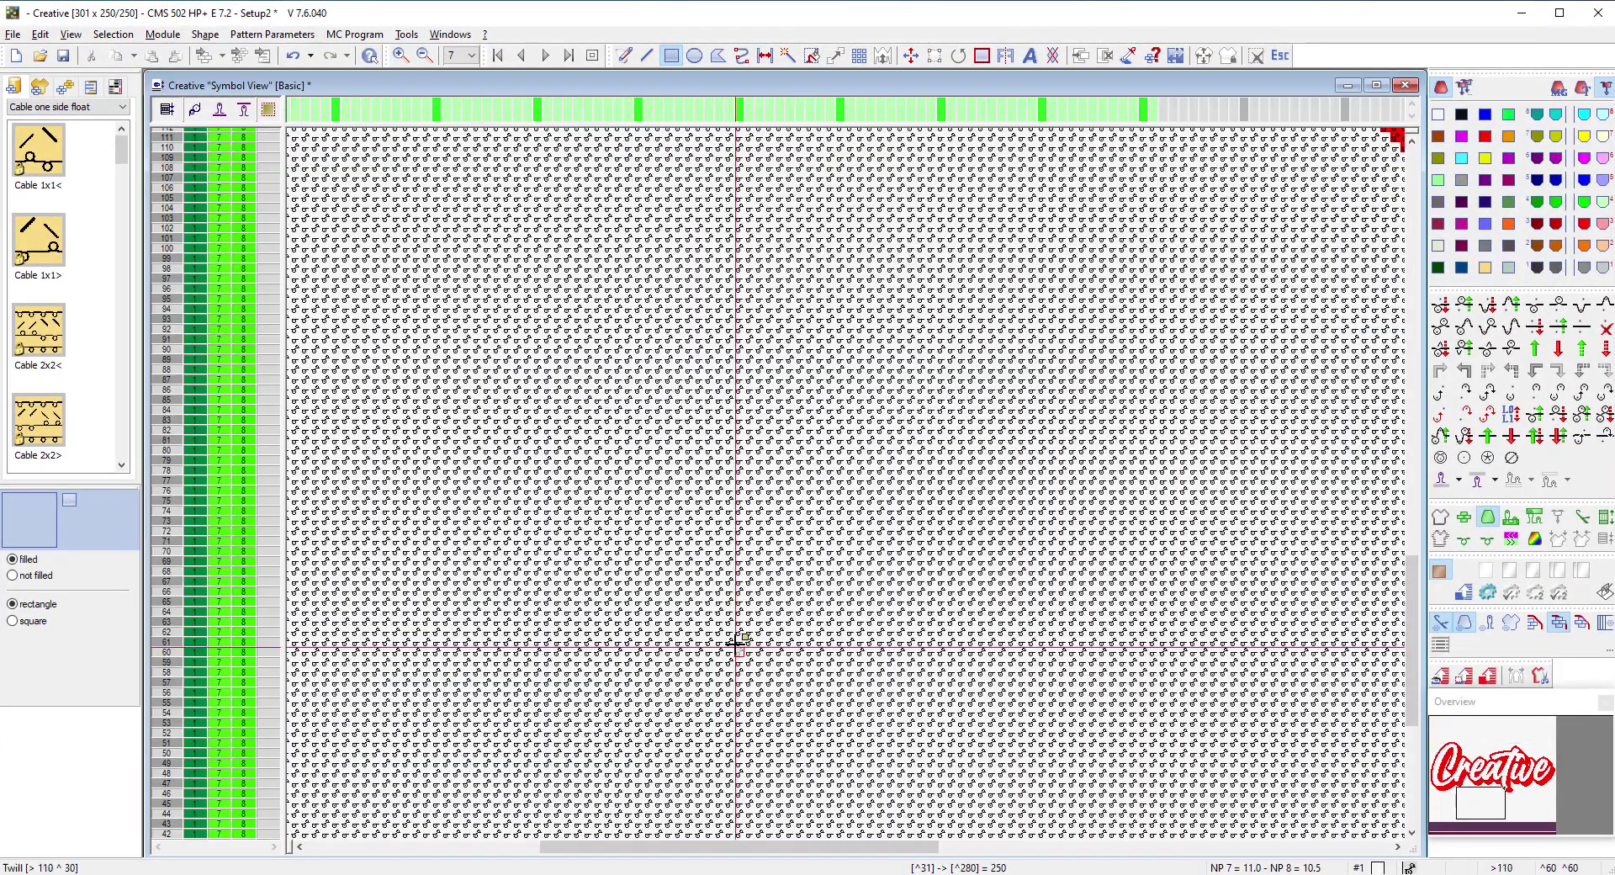
{"action": "scroll", "coordinate": [595, 501], "scroll_direction": "up", "scroll_amount": 10}
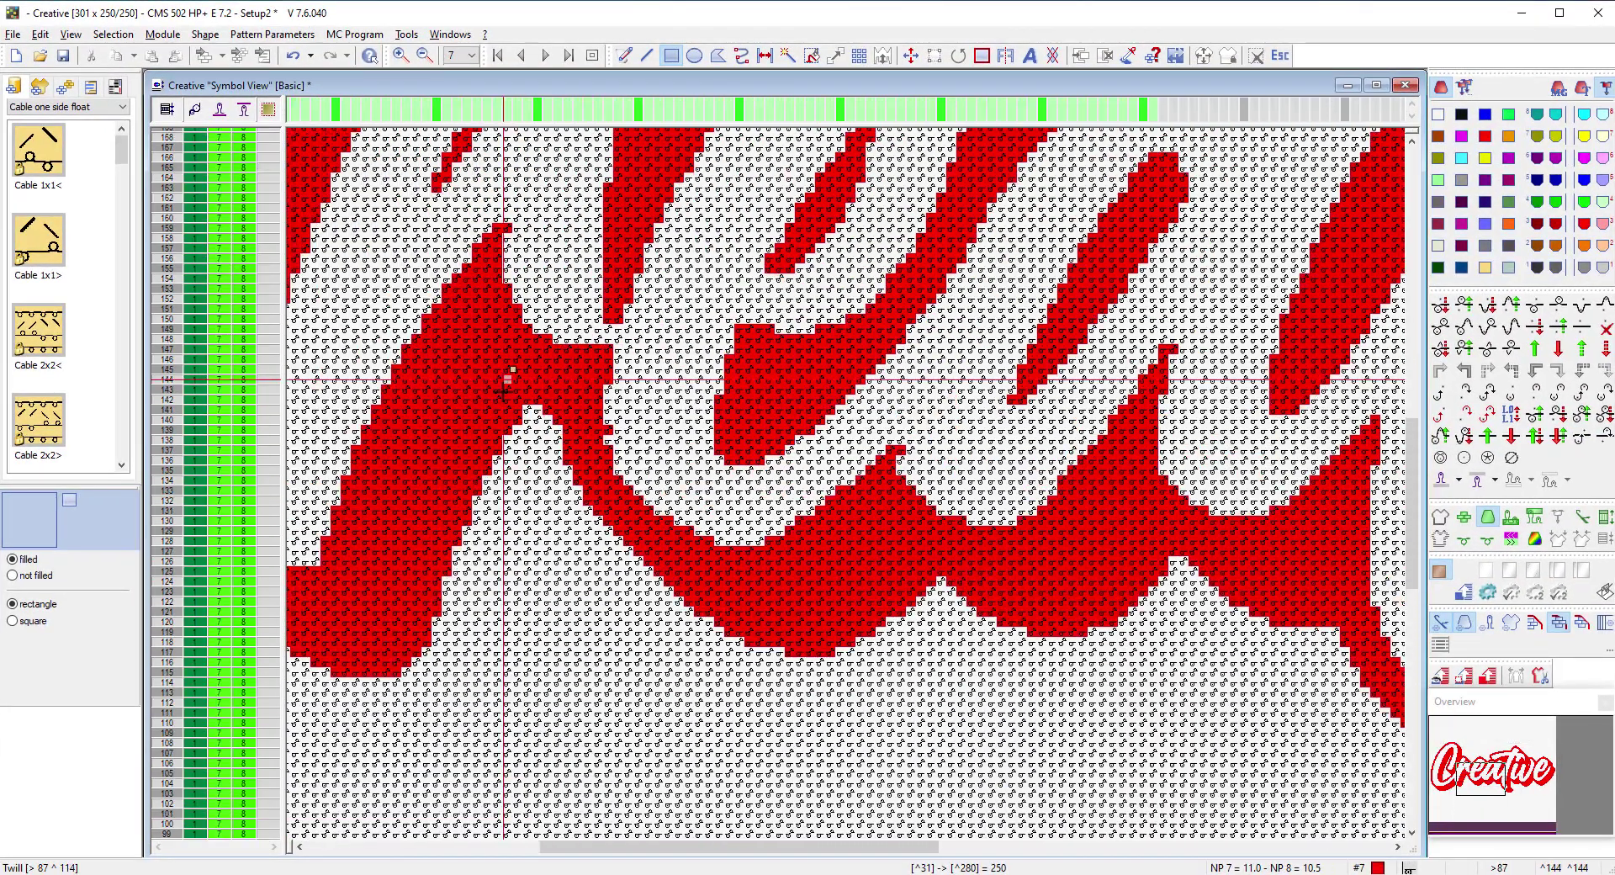
{"action": "scroll", "coordinate": [723, 668], "scroll_direction": "down", "scroll_amount": 2}
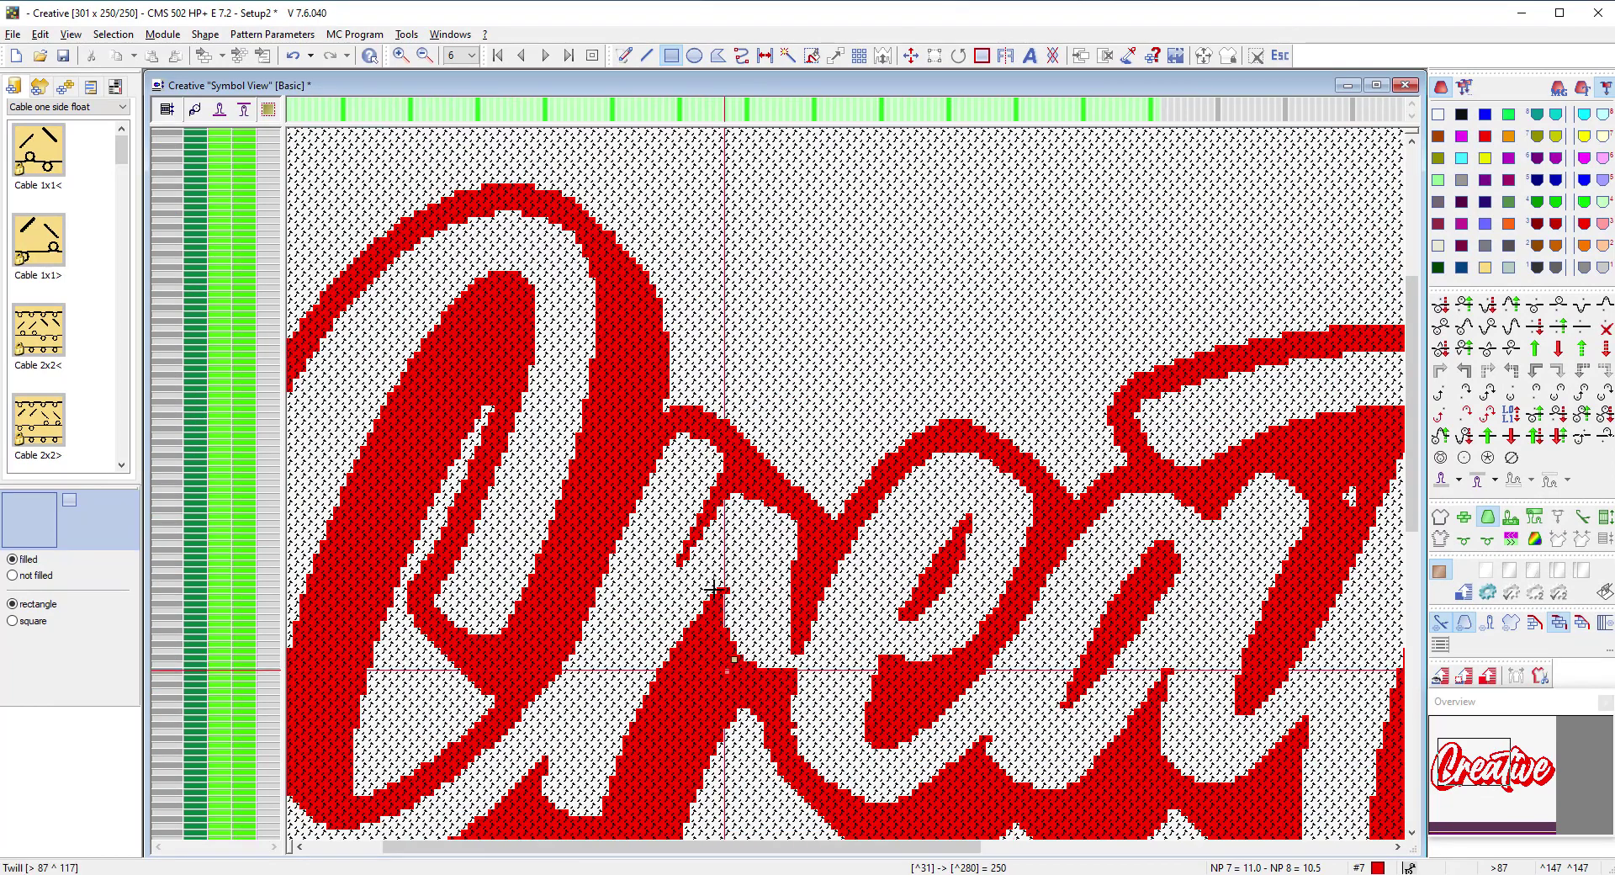
{"action": "scroll", "coordinate": [1008, 542], "scroll_direction": "up", "scroll_amount": 1}
{"action": "scroll", "coordinate": [1009, 542], "scroll_direction": "down", "scroll_amount": 2}
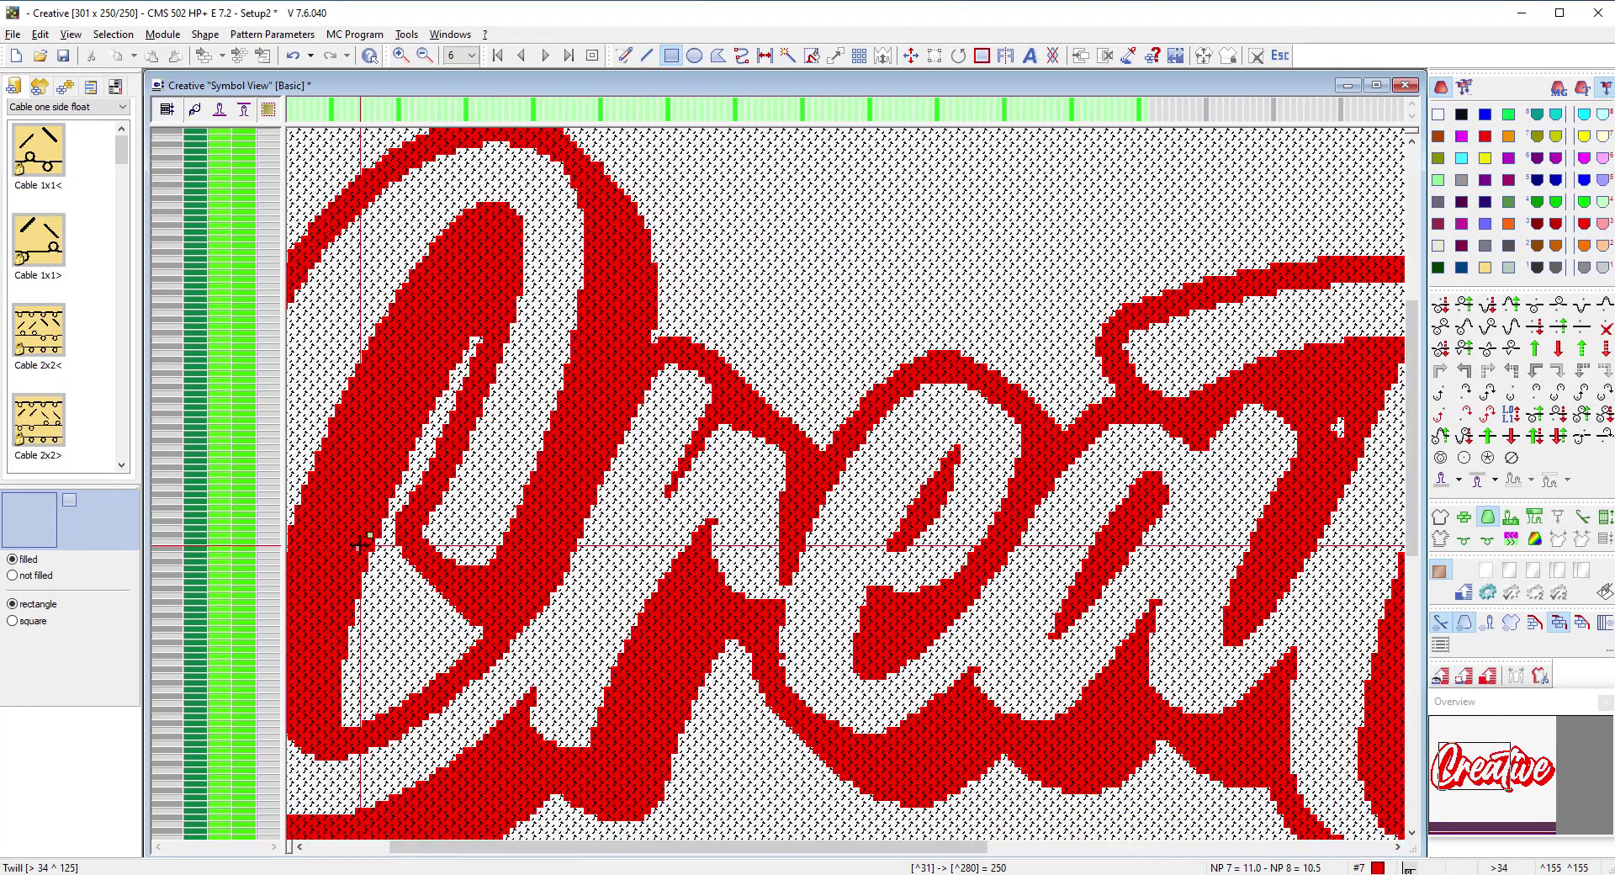
Check the front and rear stitch length assignments along the Jacquard rows, from the lettering down to the plain area below
{"action": "scroll", "coordinate": [1008, 542], "scroll_direction": "up", "scroll_amount": 4}
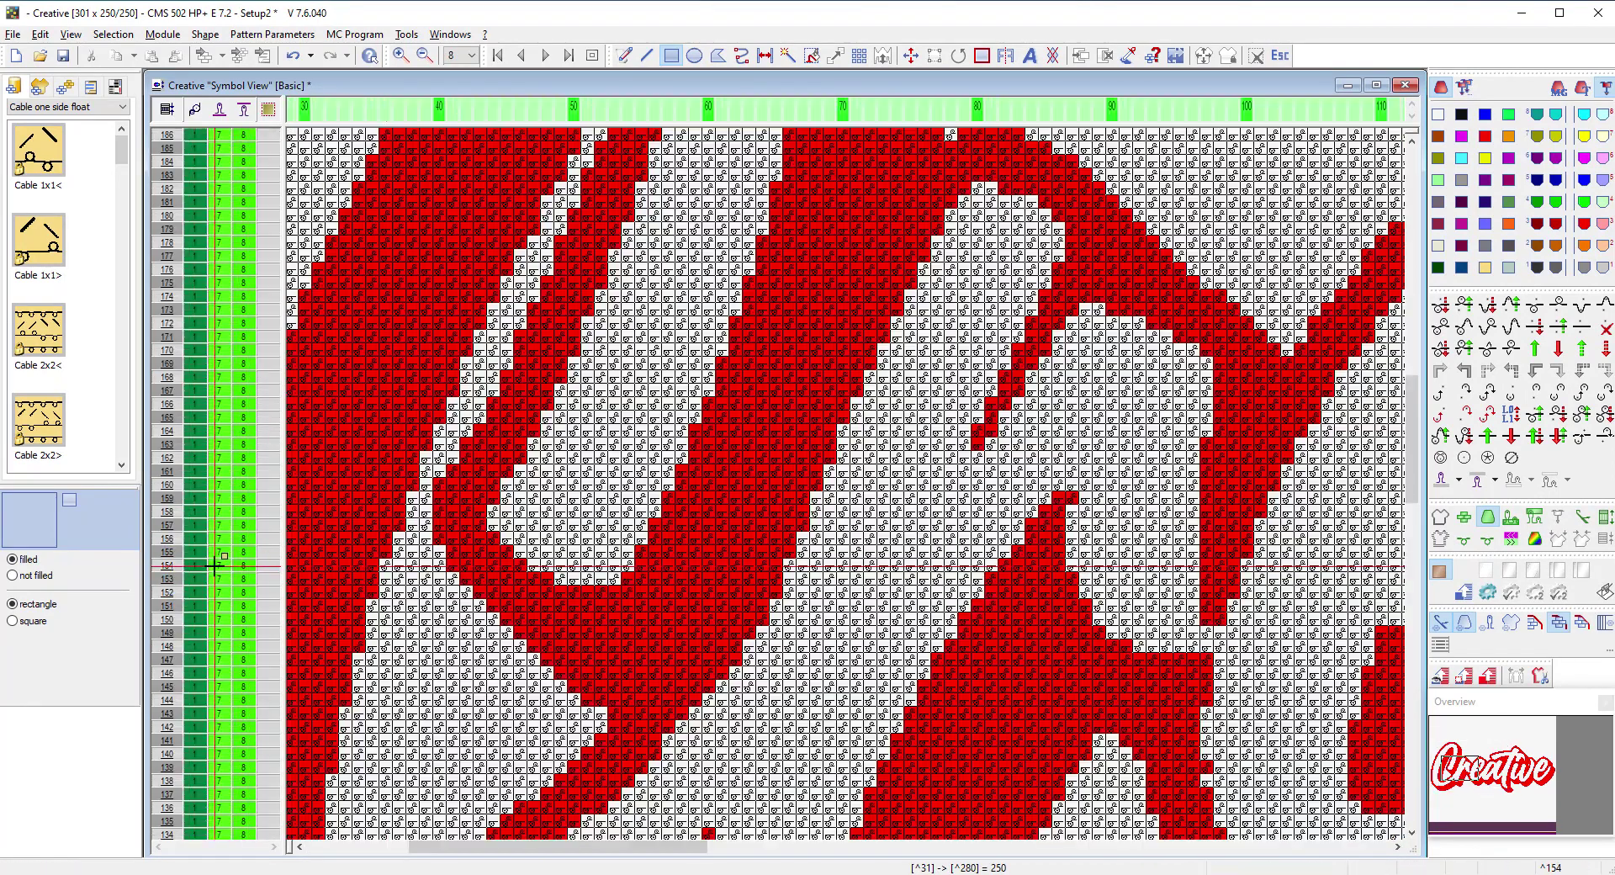
{"action": "scroll", "coordinate": [214, 564], "scroll_direction": "up", "scroll_amount": 2}
{"action": "scroll", "coordinate": [214, 564], "scroll_direction": "down", "scroll_amount": 2}
{"action": "scroll", "coordinate": [225, 534], "scroll_direction": "up", "scroll_amount": 2}
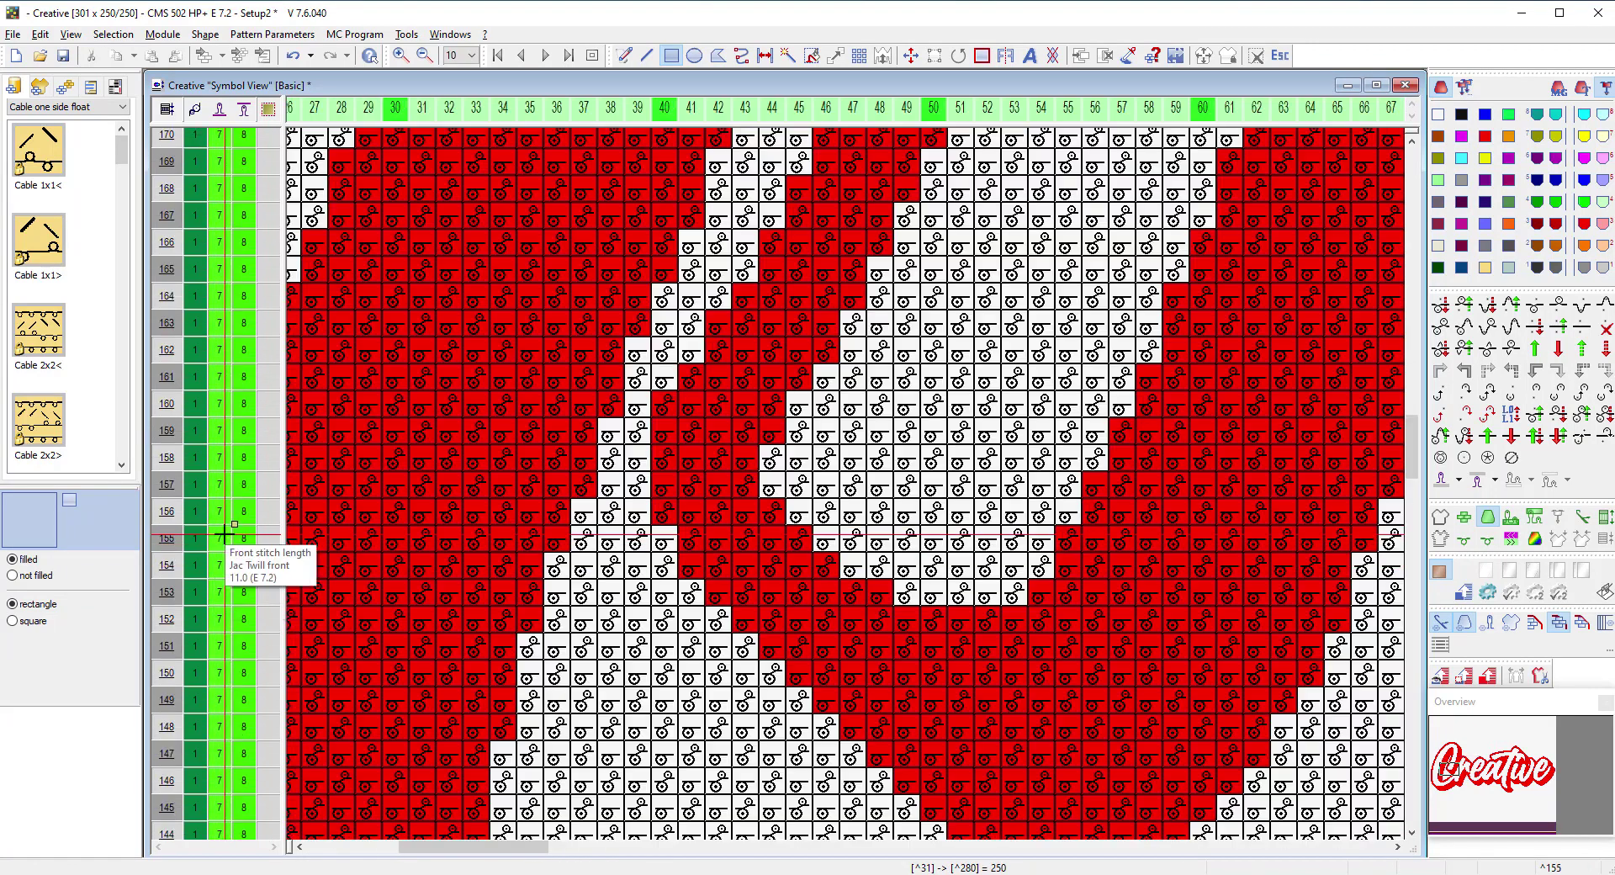
{"action": "scroll", "coordinate": [225, 534], "scroll_direction": "down", "scroll_amount": 2}
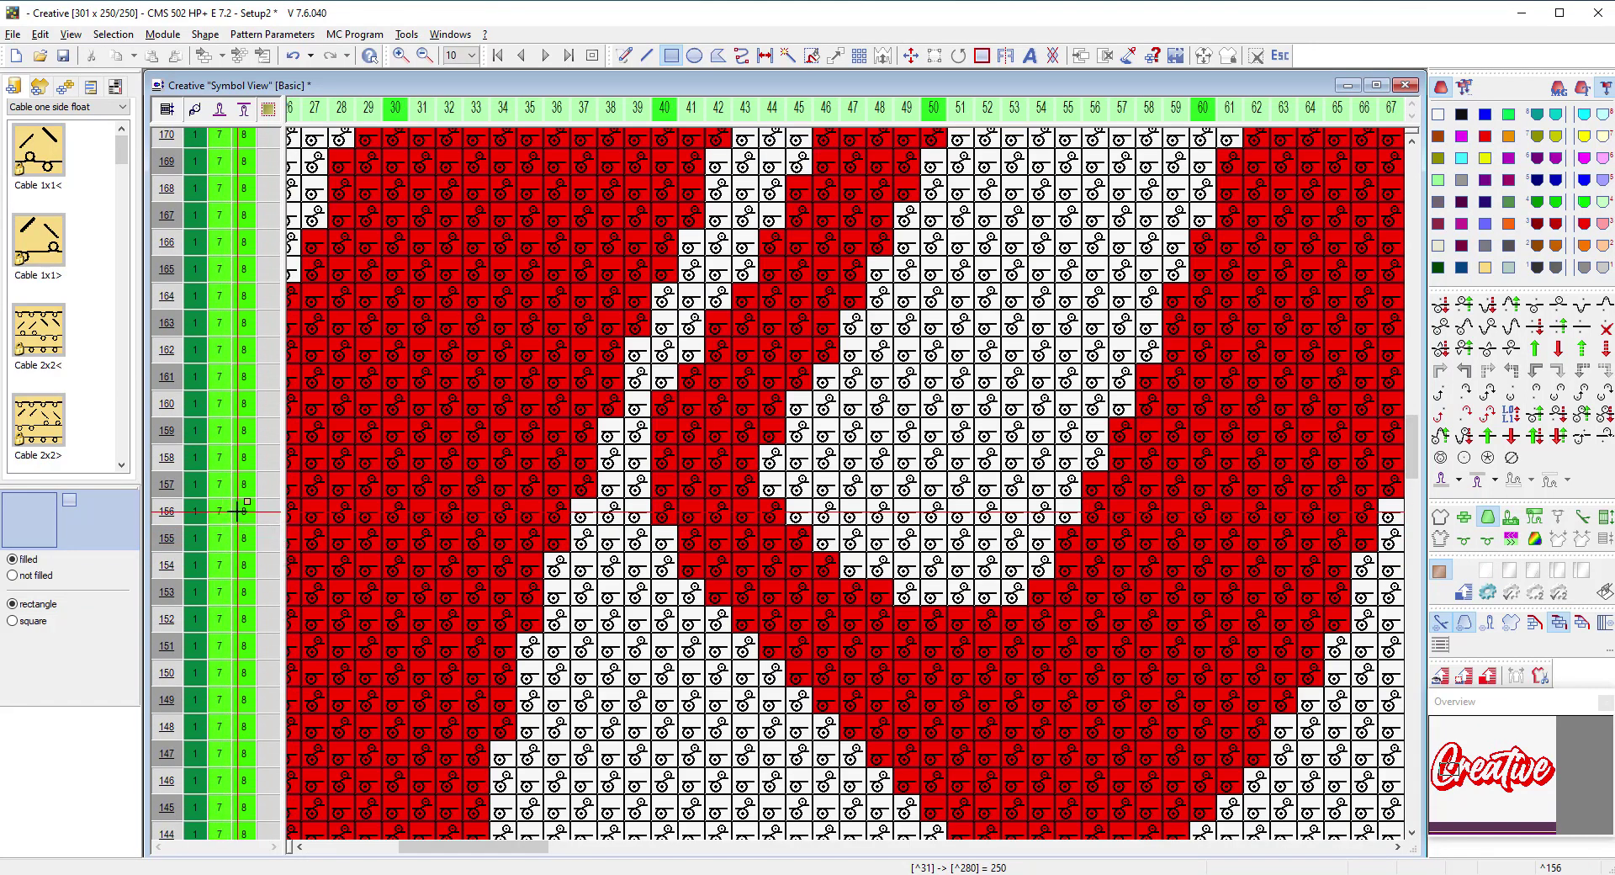
{"action": "scroll", "coordinate": [235, 510], "scroll_direction": "up", "scroll_amount": 2}
{"action": "scroll", "coordinate": [235, 510], "scroll_direction": "down", "scroll_amount": 2}
{"action": "scroll", "coordinate": [261, 556], "scroll_direction": "up", "scroll_amount": 2}
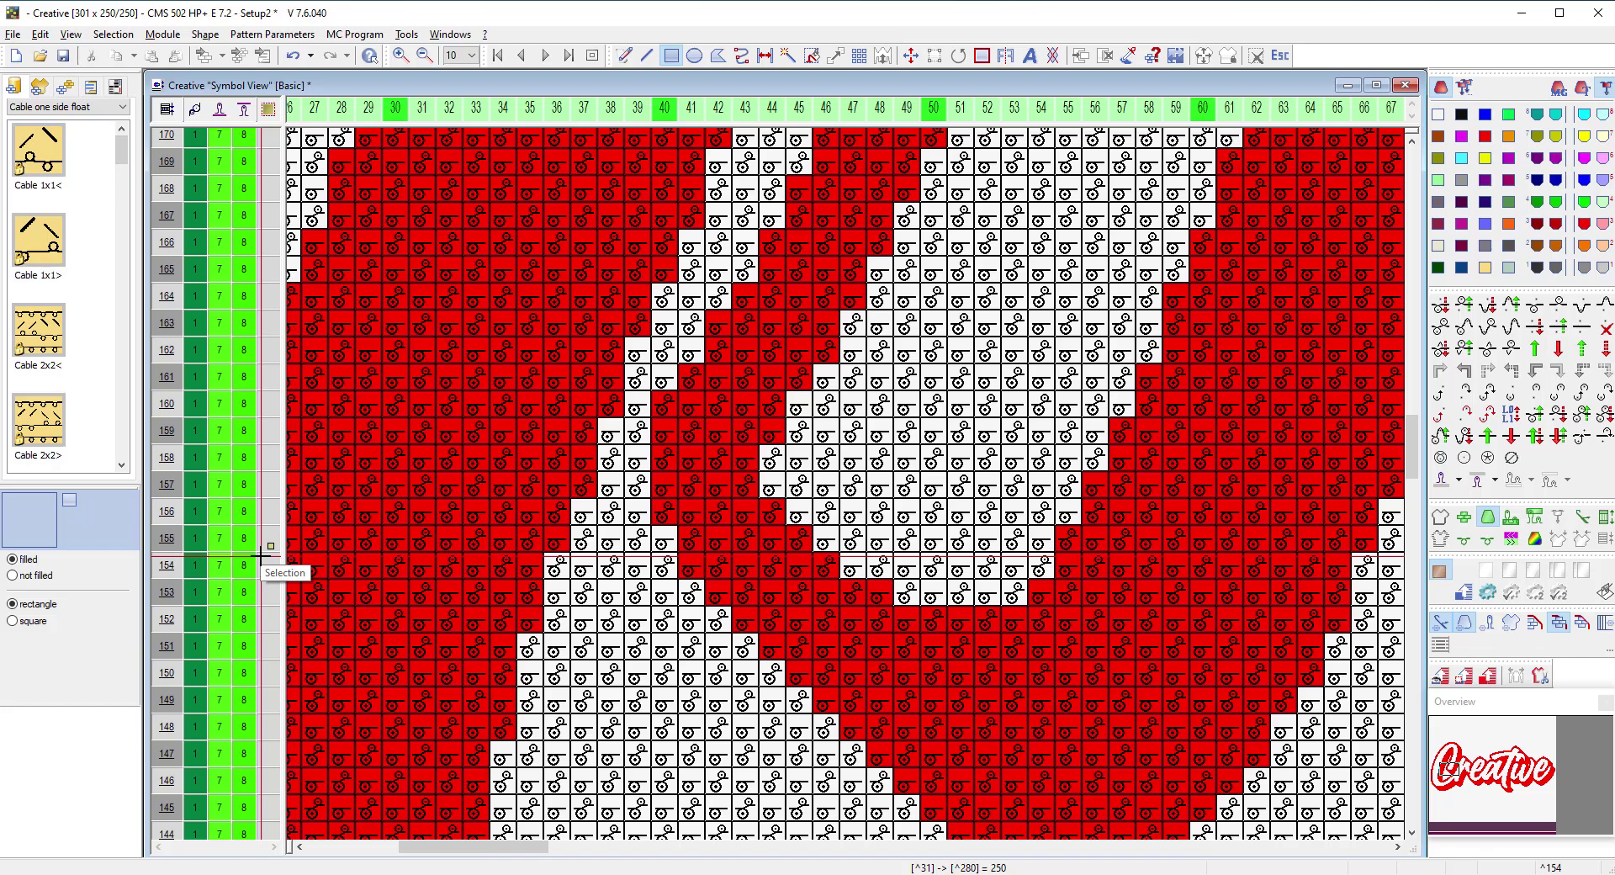
{"action": "scroll", "coordinate": [260, 556], "scroll_direction": "down", "scroll_amount": 2}
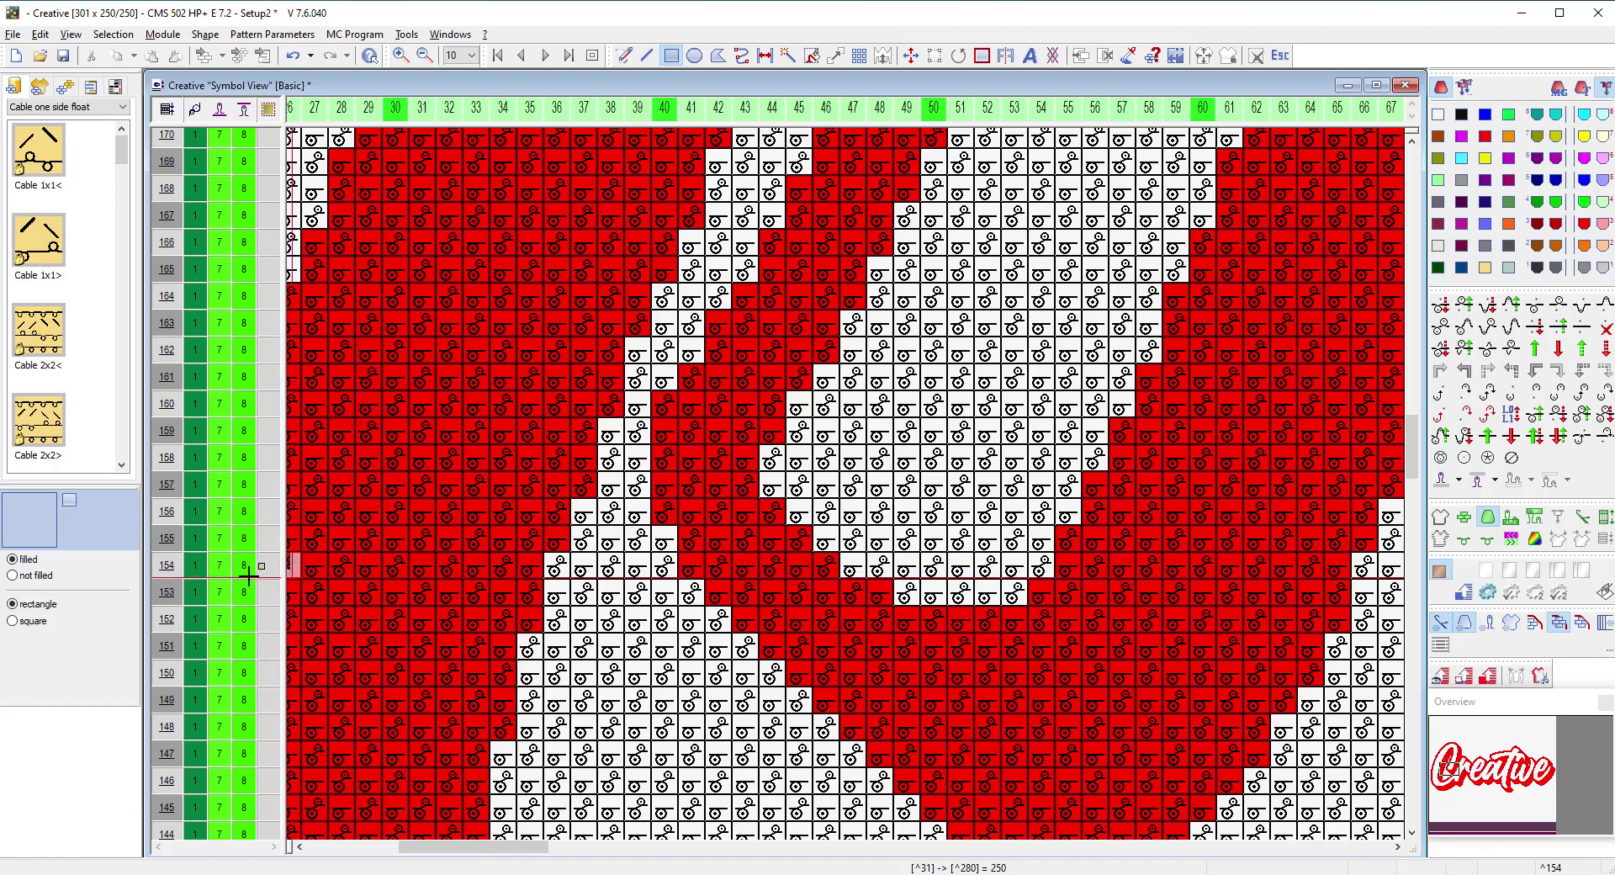
{"action": "scroll", "coordinate": [244, 551], "scroll_direction": "up", "scroll_amount": 2}
{"action": "scroll", "coordinate": [308, 571], "scroll_direction": "down", "scroll_amount": 10}
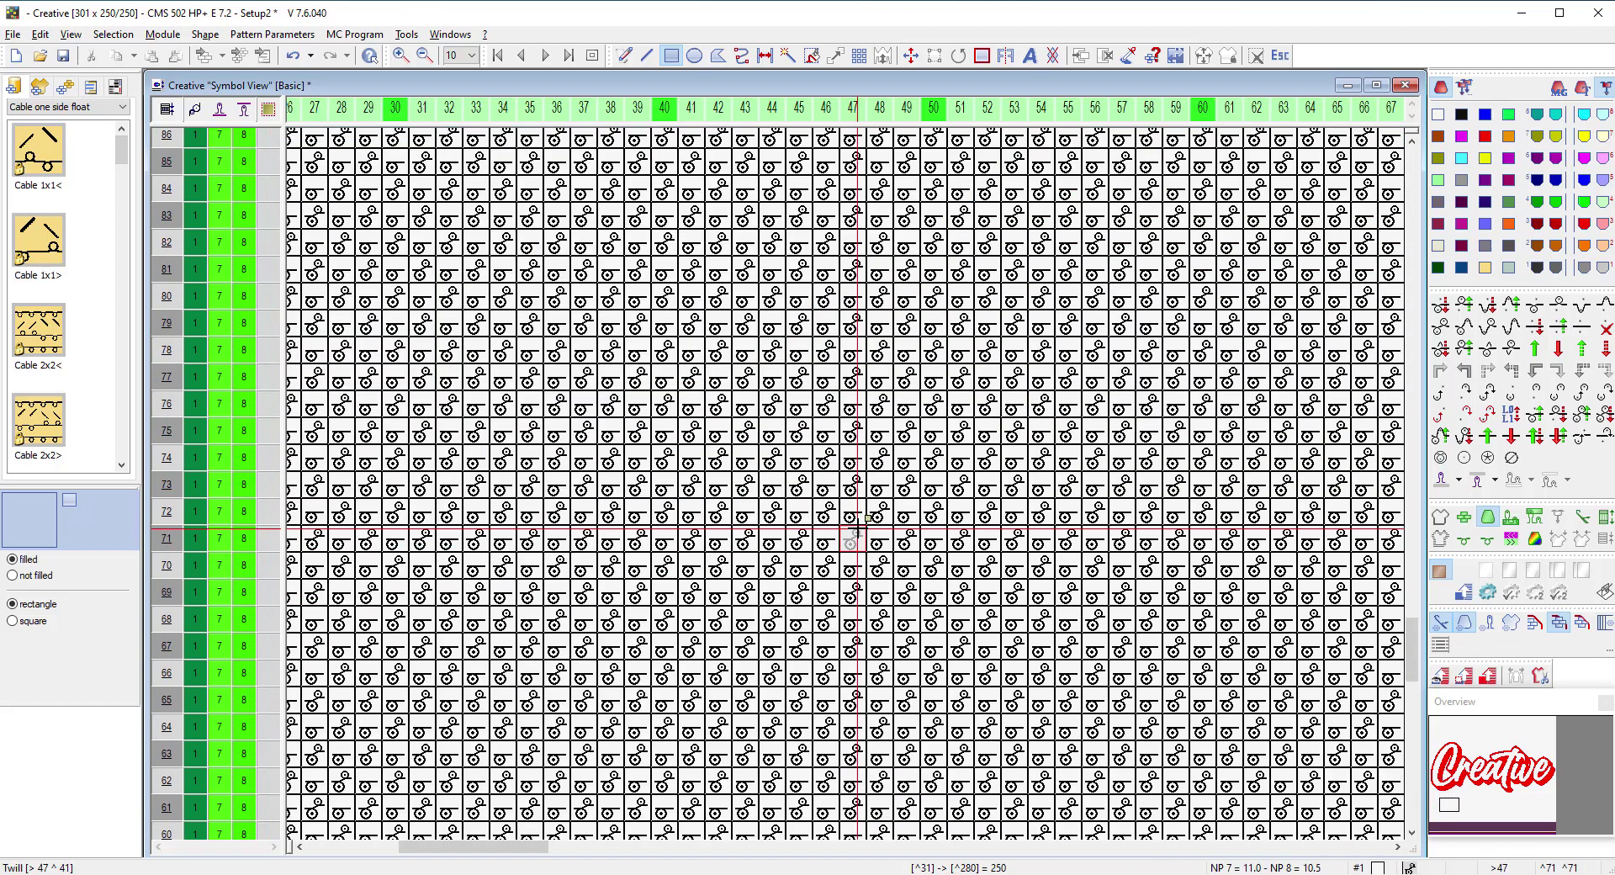
{"action": "scroll", "coordinate": [1060, 606], "scroll_direction": "down", "scroll_amount": 4}
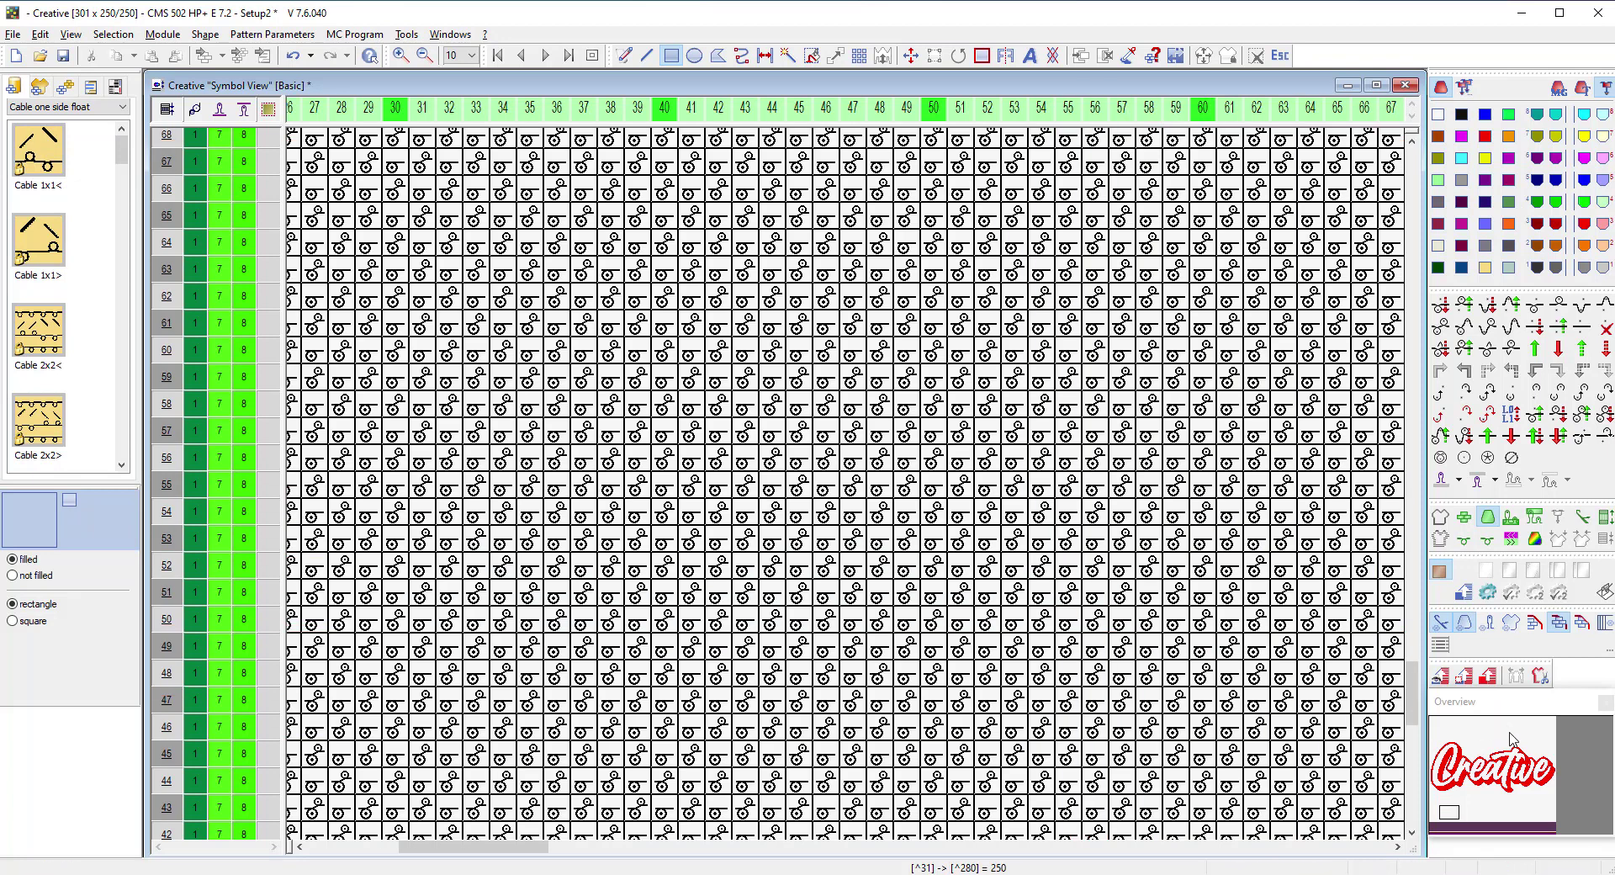
Expand the Jacquard pattern into the Control View and inspect the front of the whole motif in the fabric view
{"action": "left_click", "coordinate": [1488, 675]}
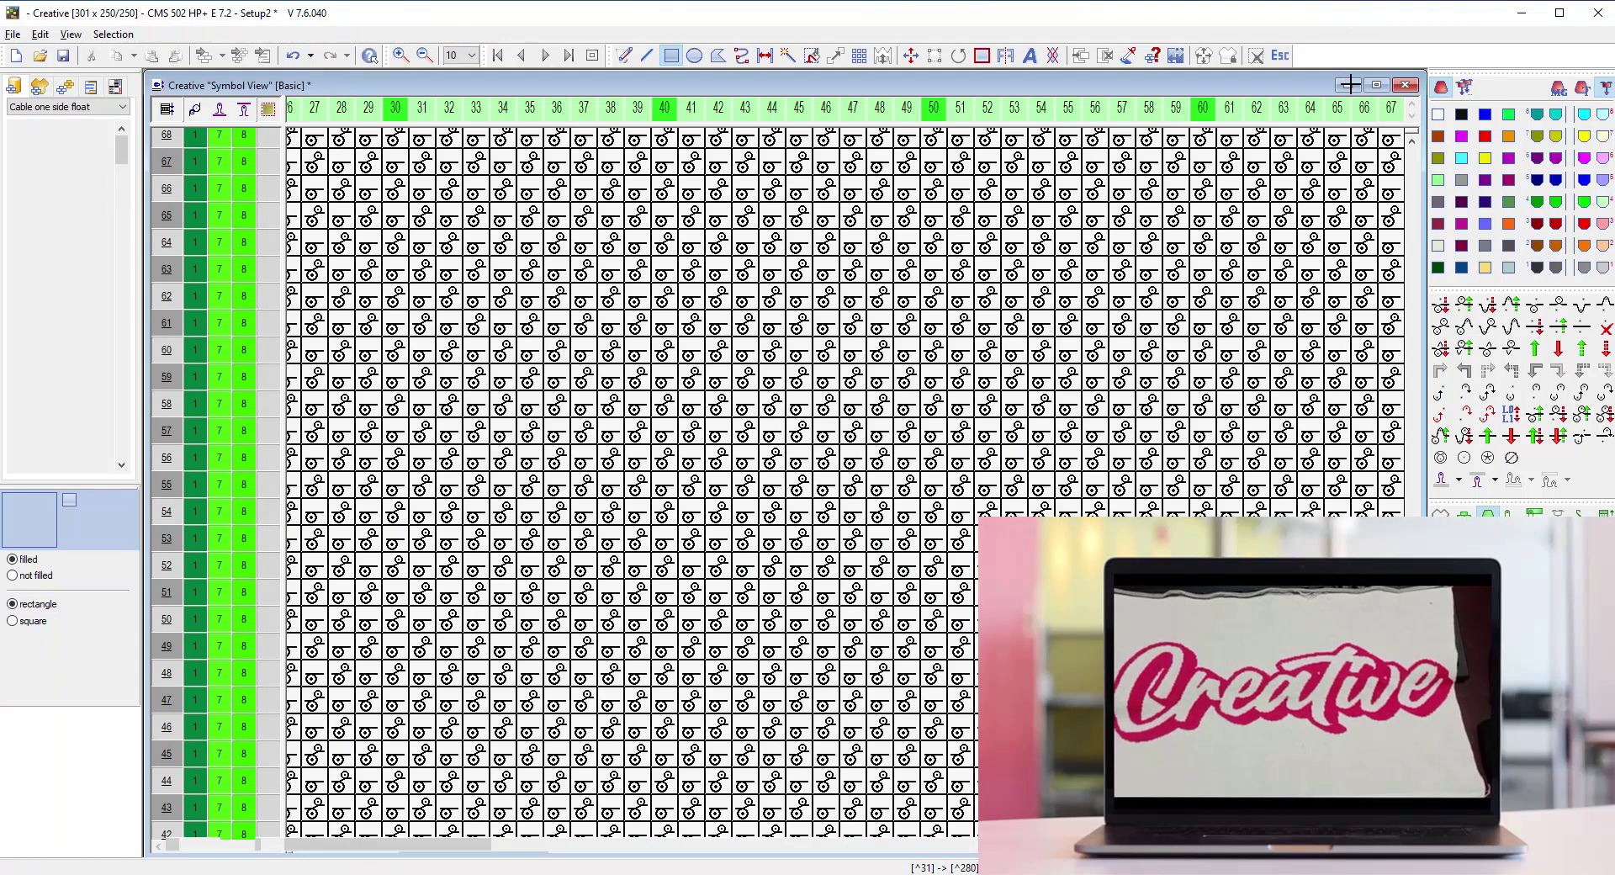
{"action": "scroll", "coordinate": [804, 449], "scroll_direction": "down", "scroll_amount": 3}
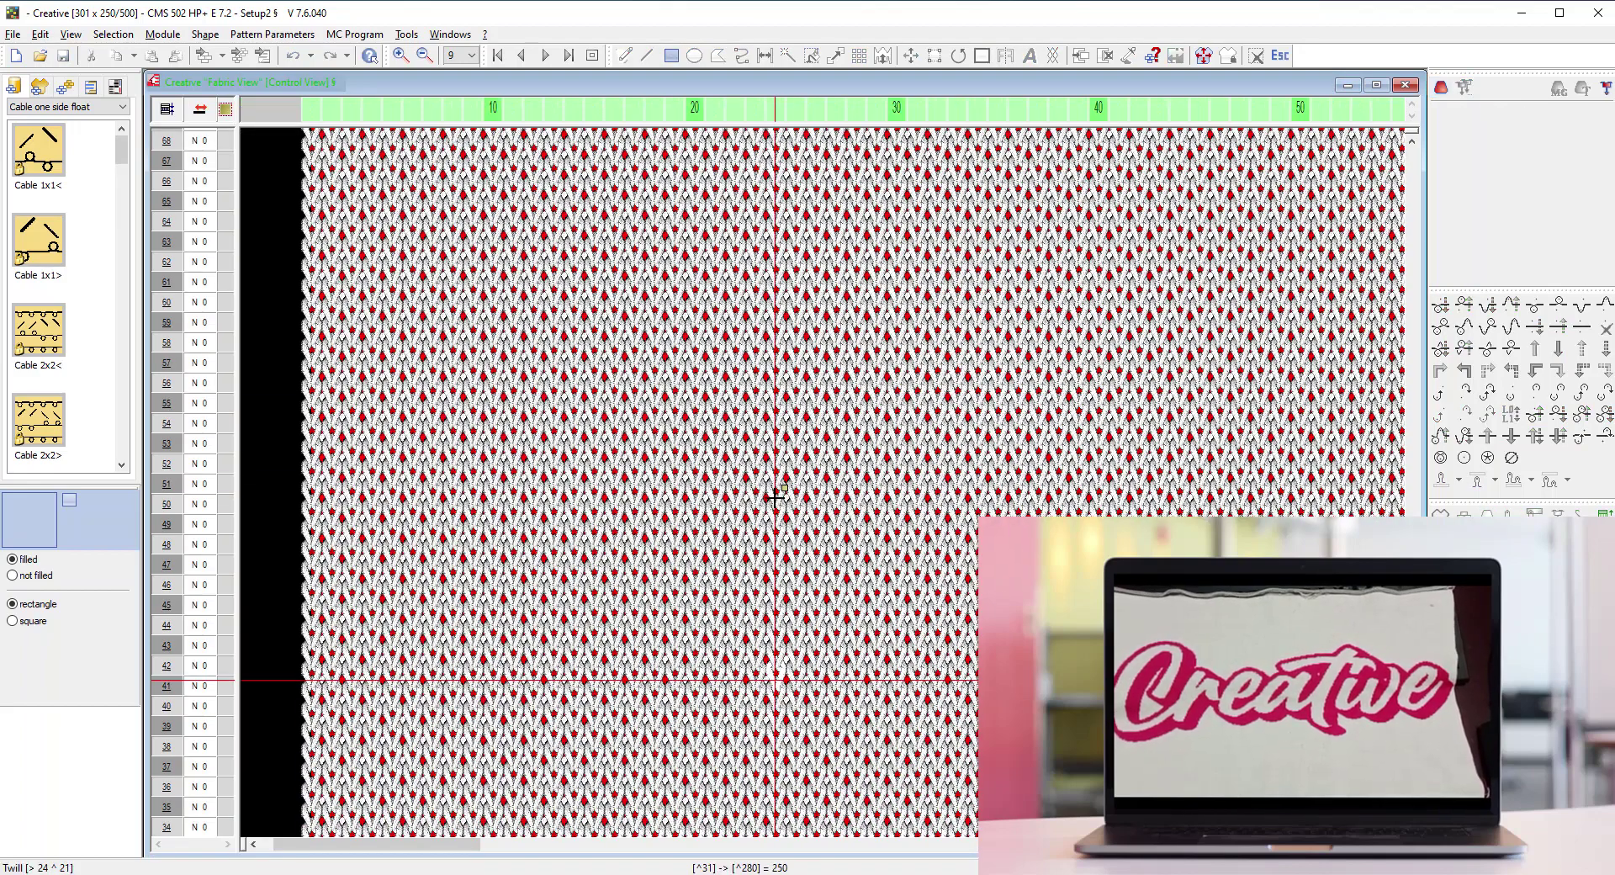
{"action": "scroll", "coordinate": [533, 458], "scroll_direction": "up", "scroll_amount": 5}
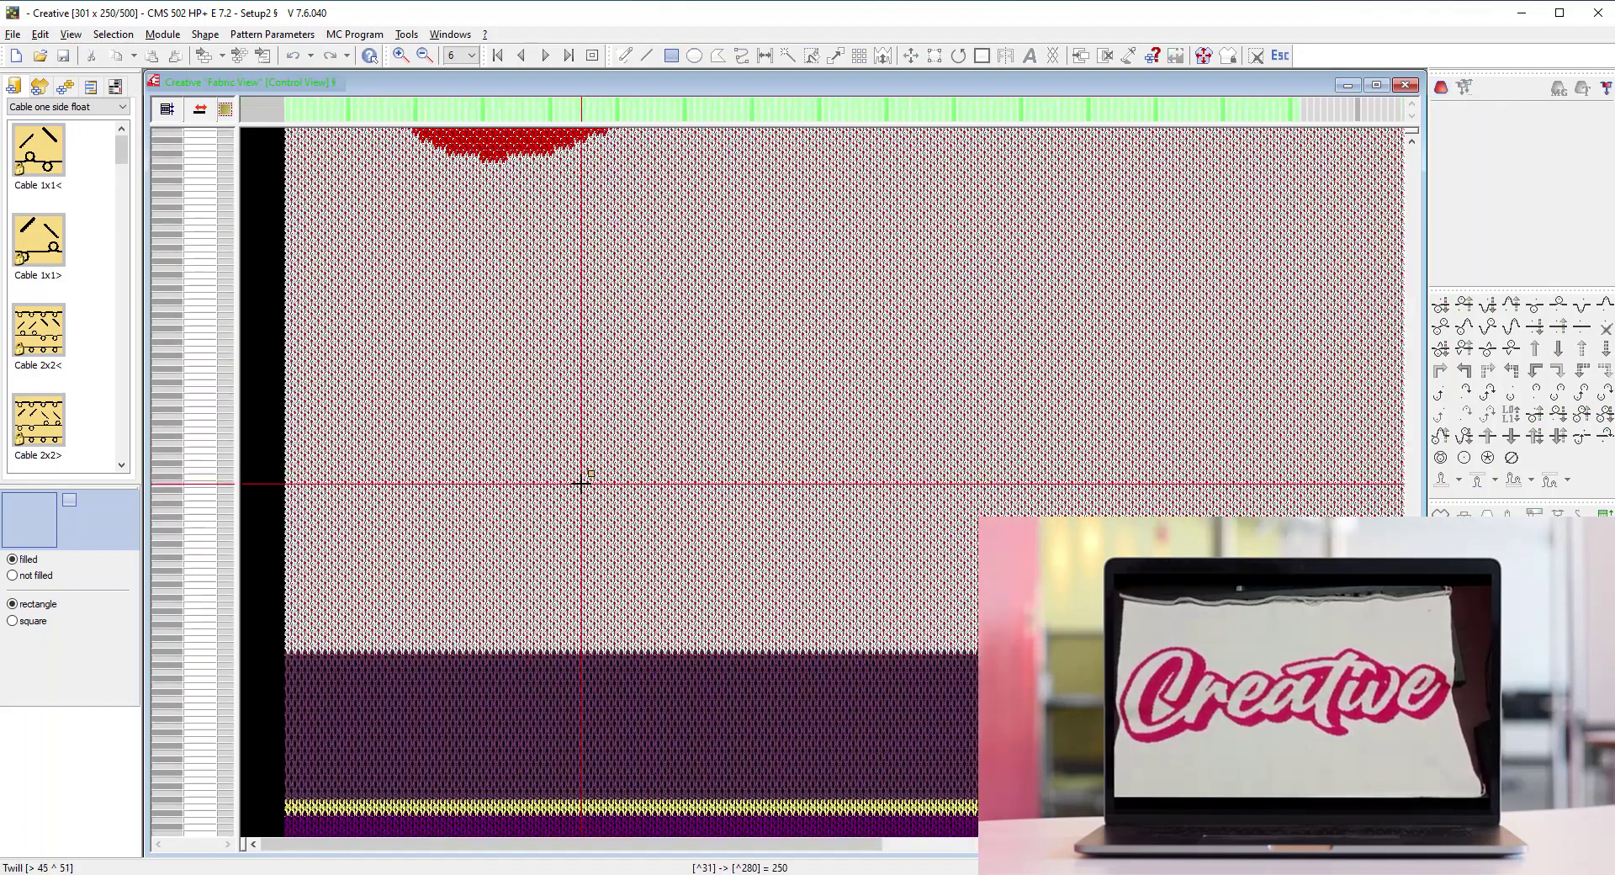
{"action": "scroll", "coordinate": [748, 524], "scroll_direction": "down", "scroll_amount": 3}
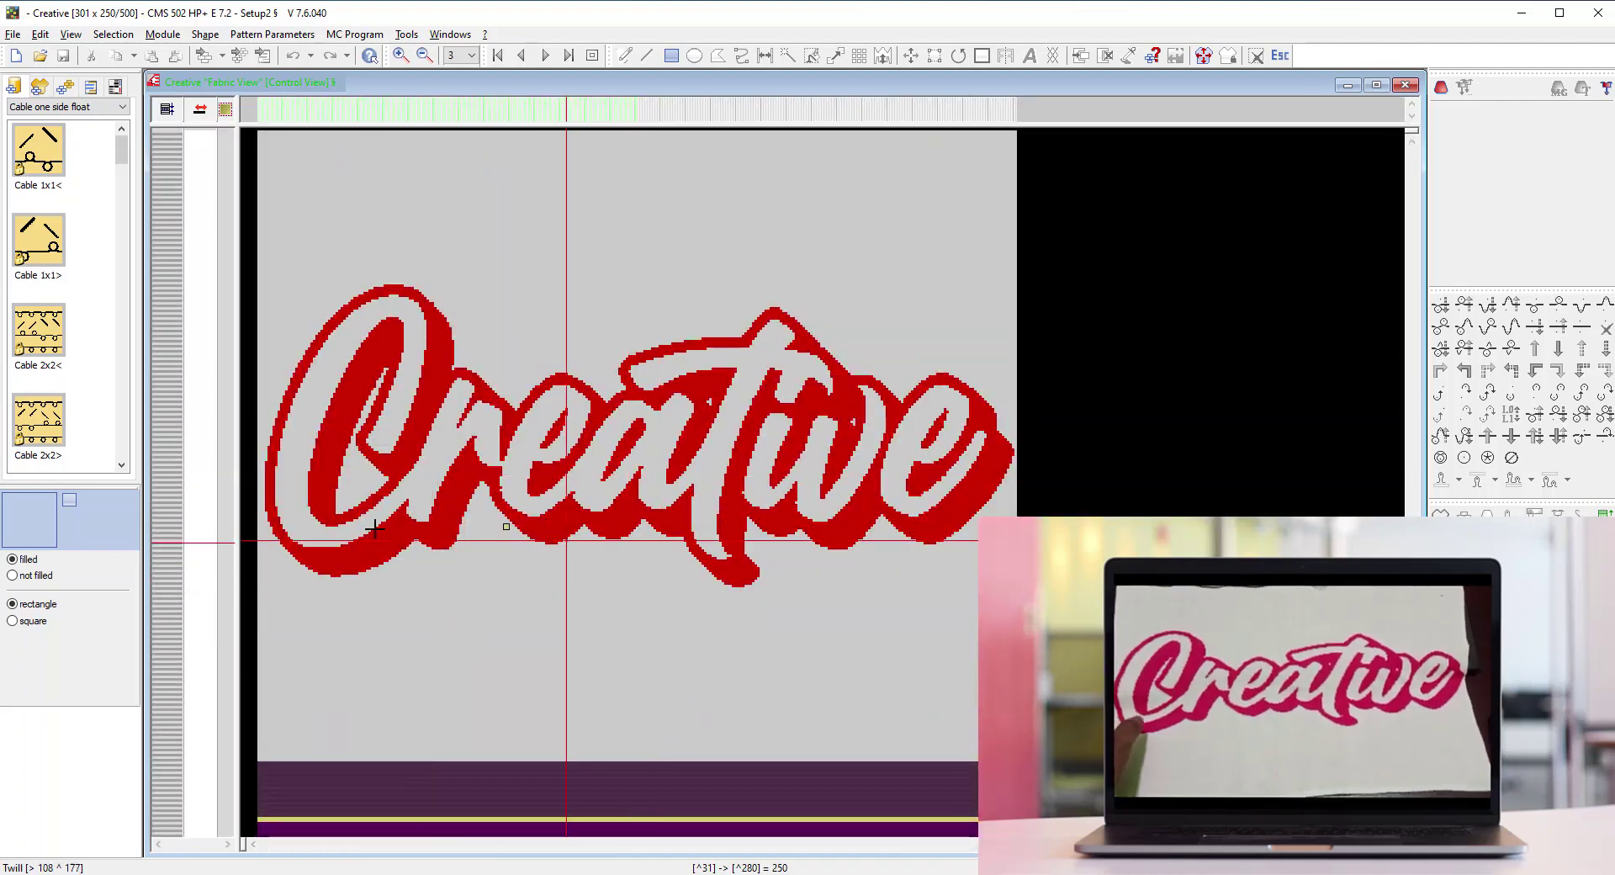
Display the fabric from the back and examine the twill reverse side from the upper rows down to the start
{"action": "right_click", "coordinate": [617, 545]}
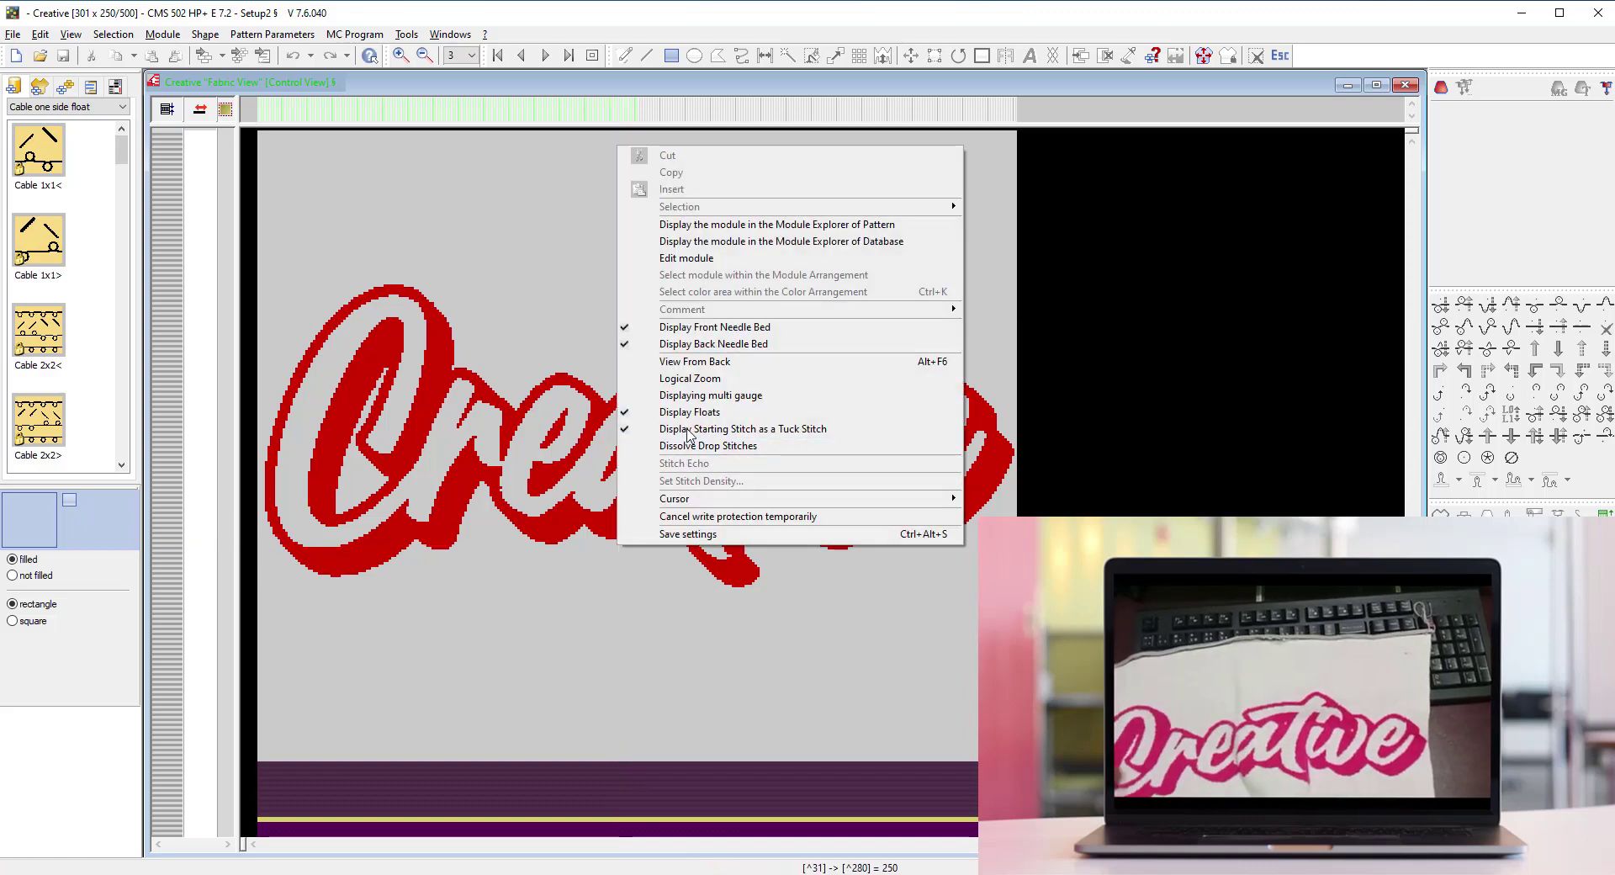
{"action": "left_click", "coordinate": [709, 363]}
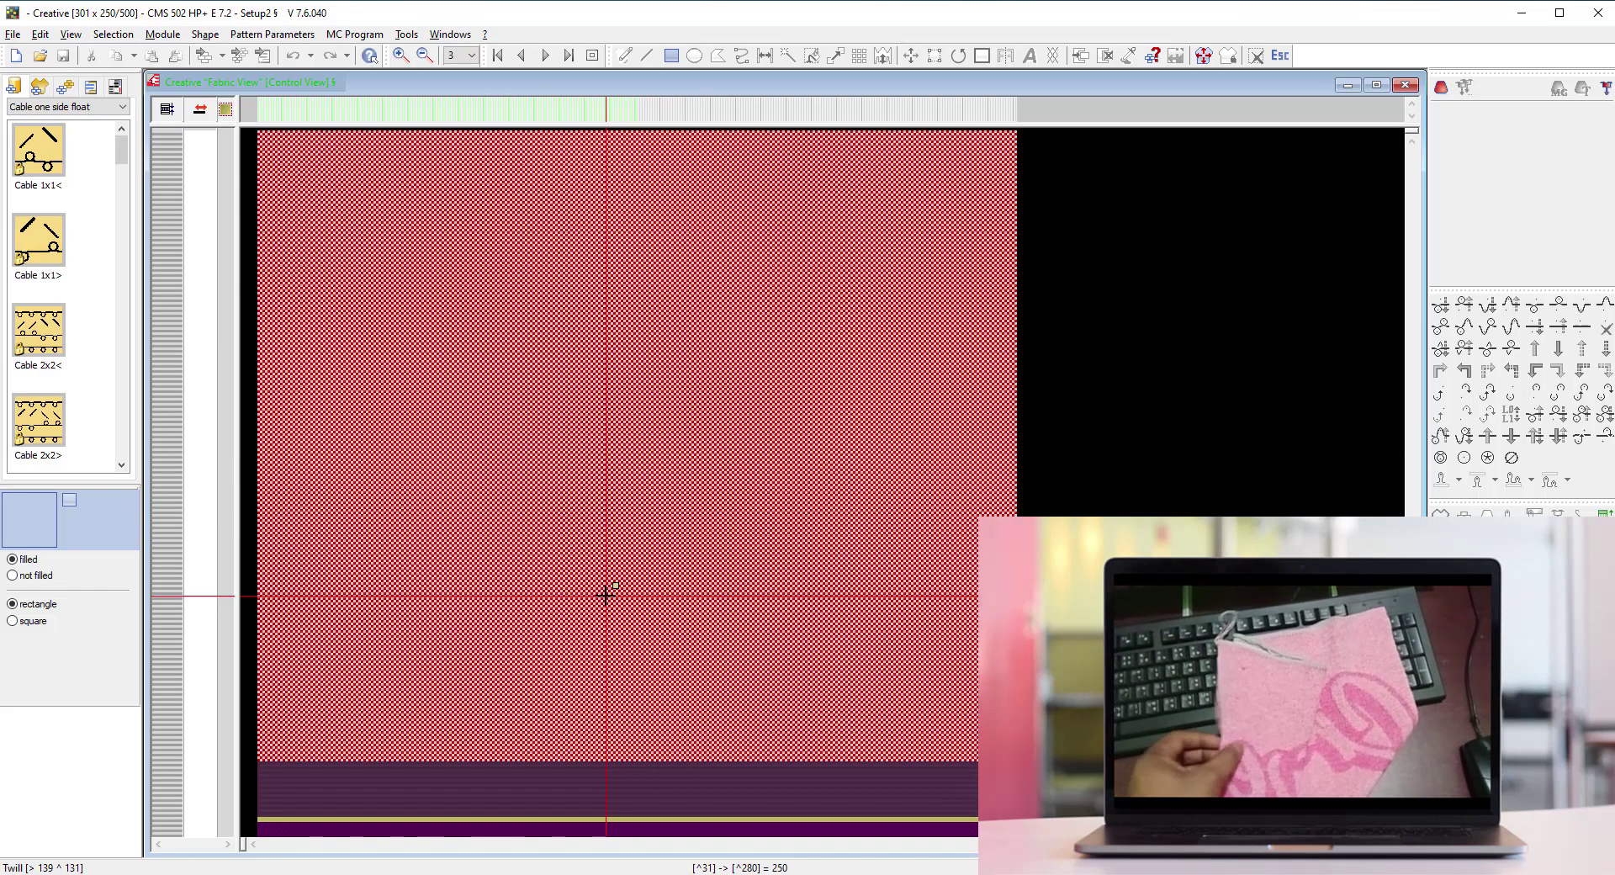
{"action": "scroll", "coordinate": [604, 596], "scroll_direction": "up", "scroll_amount": 2}
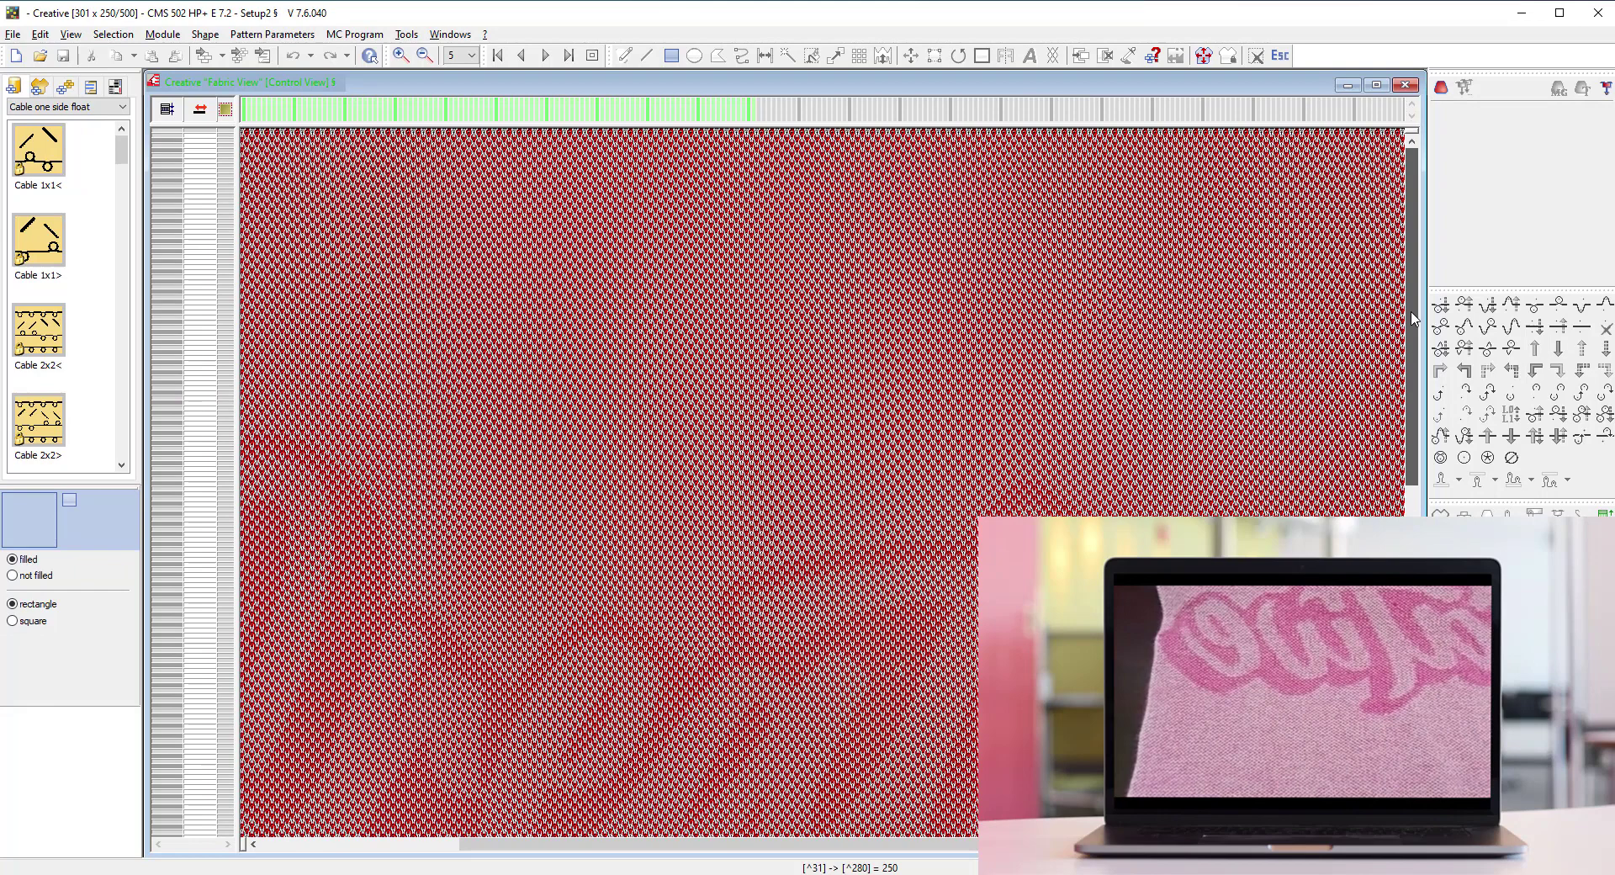
{"action": "left_click_drag", "start_coordinate": [1410, 363], "coordinate": [1423, 404]}
{"action": "scroll", "coordinate": [1146, 447], "scroll_direction": "down", "scroll_amount": 2}
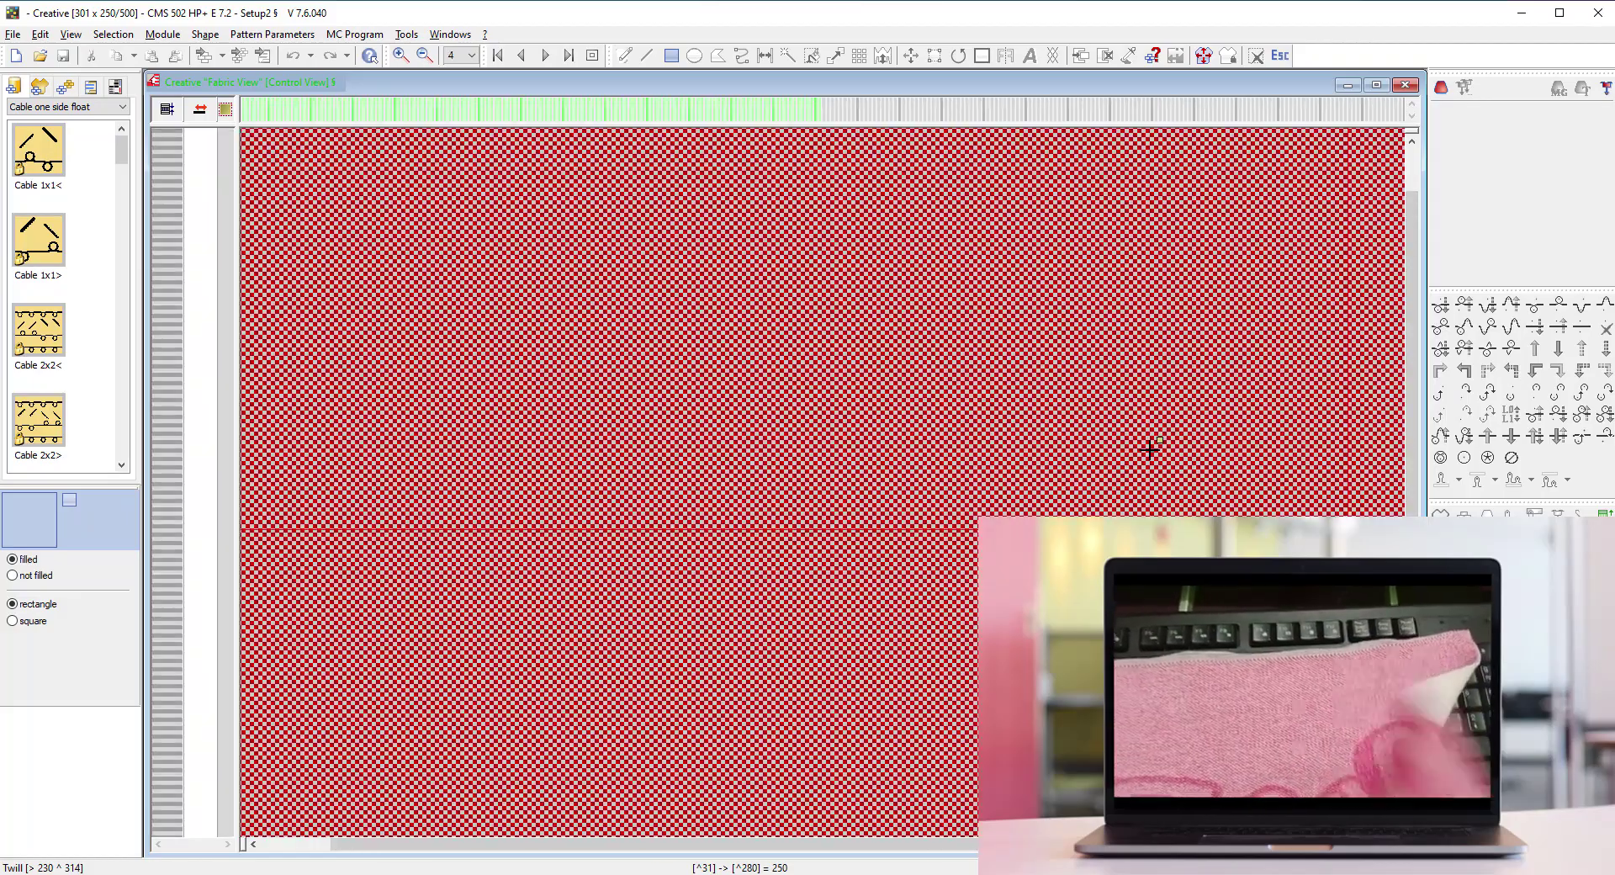
{"action": "scroll", "coordinate": [1146, 451], "scroll_direction": "up", "scroll_amount": 2}
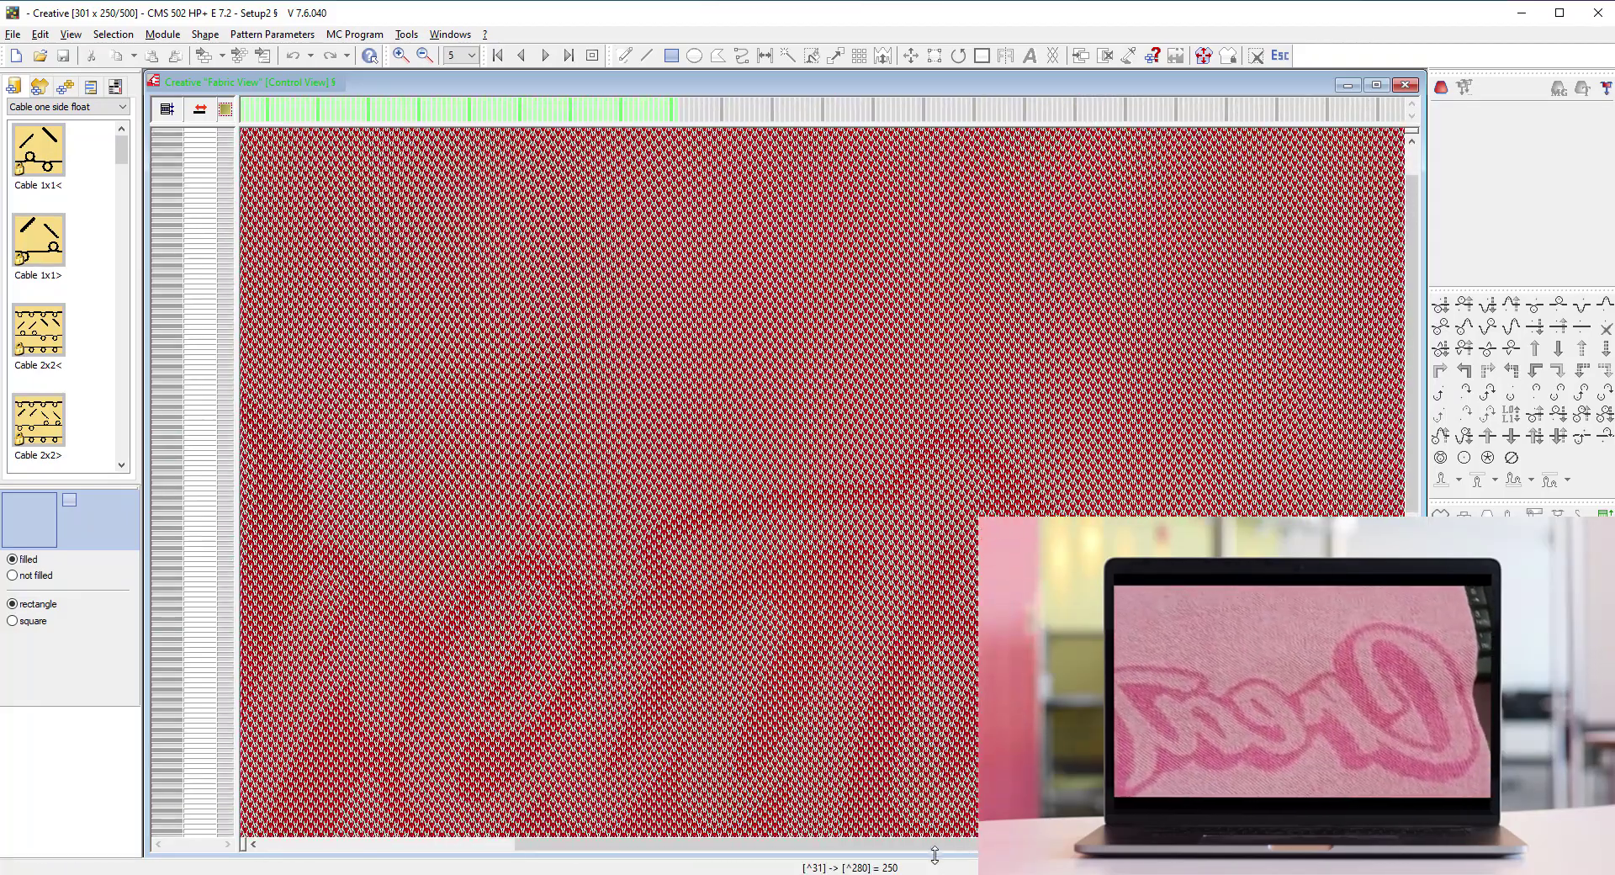
{"action": "left_click_drag", "start_coordinate": [1068, 844], "coordinate": [812, 829]}
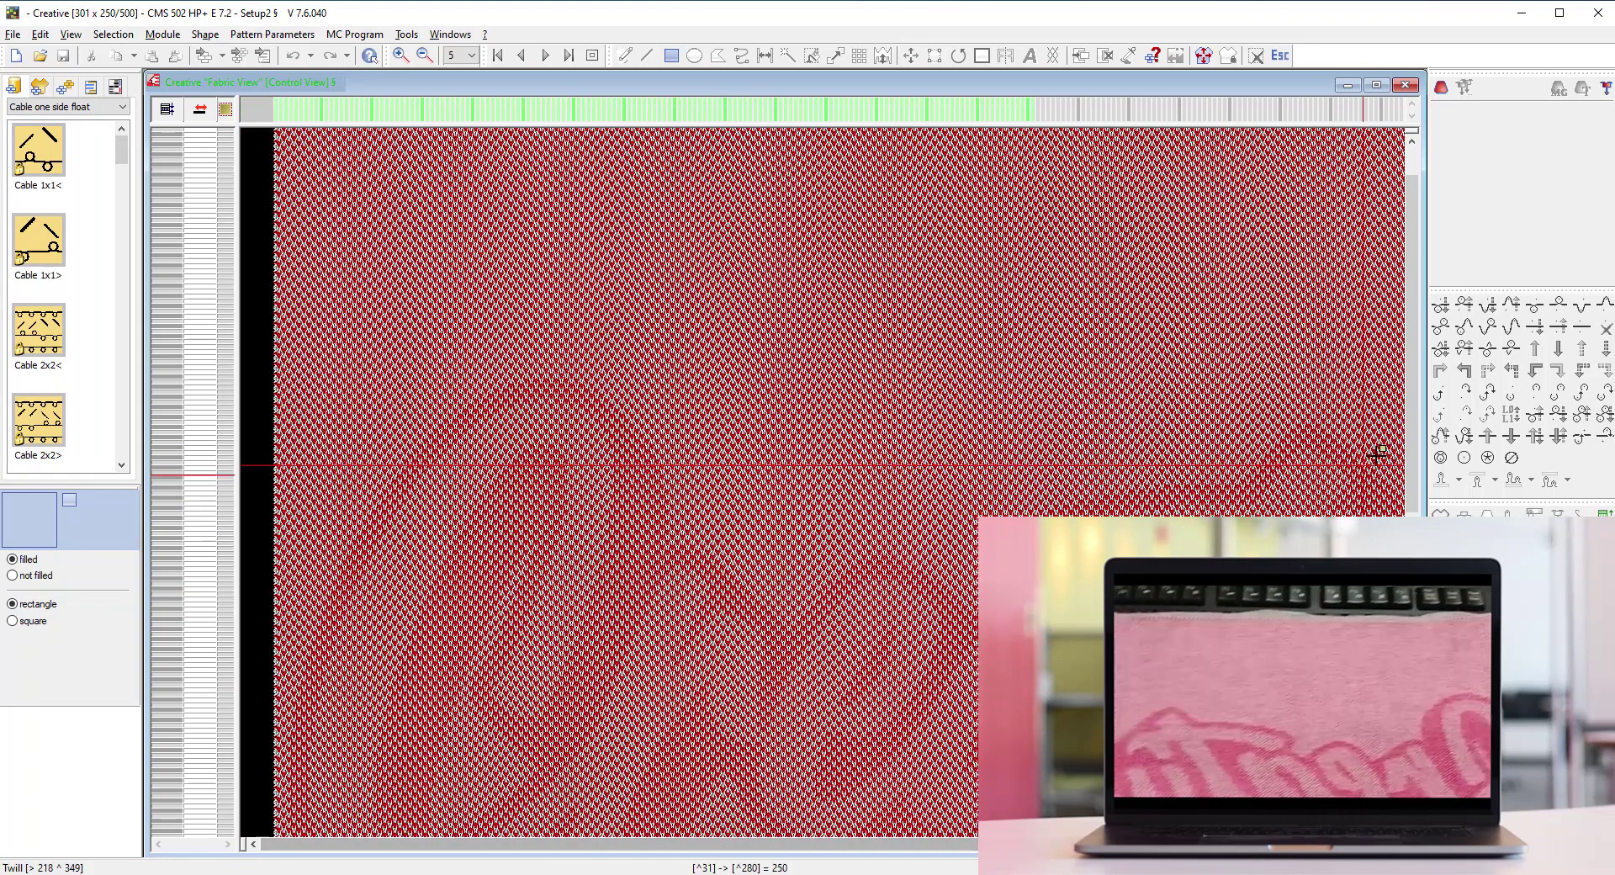
{"action": "left_click", "coordinate": [1412, 471]}
{"action": "scroll", "coordinate": [839, 481], "scroll_direction": "down", "scroll_amount": 2}
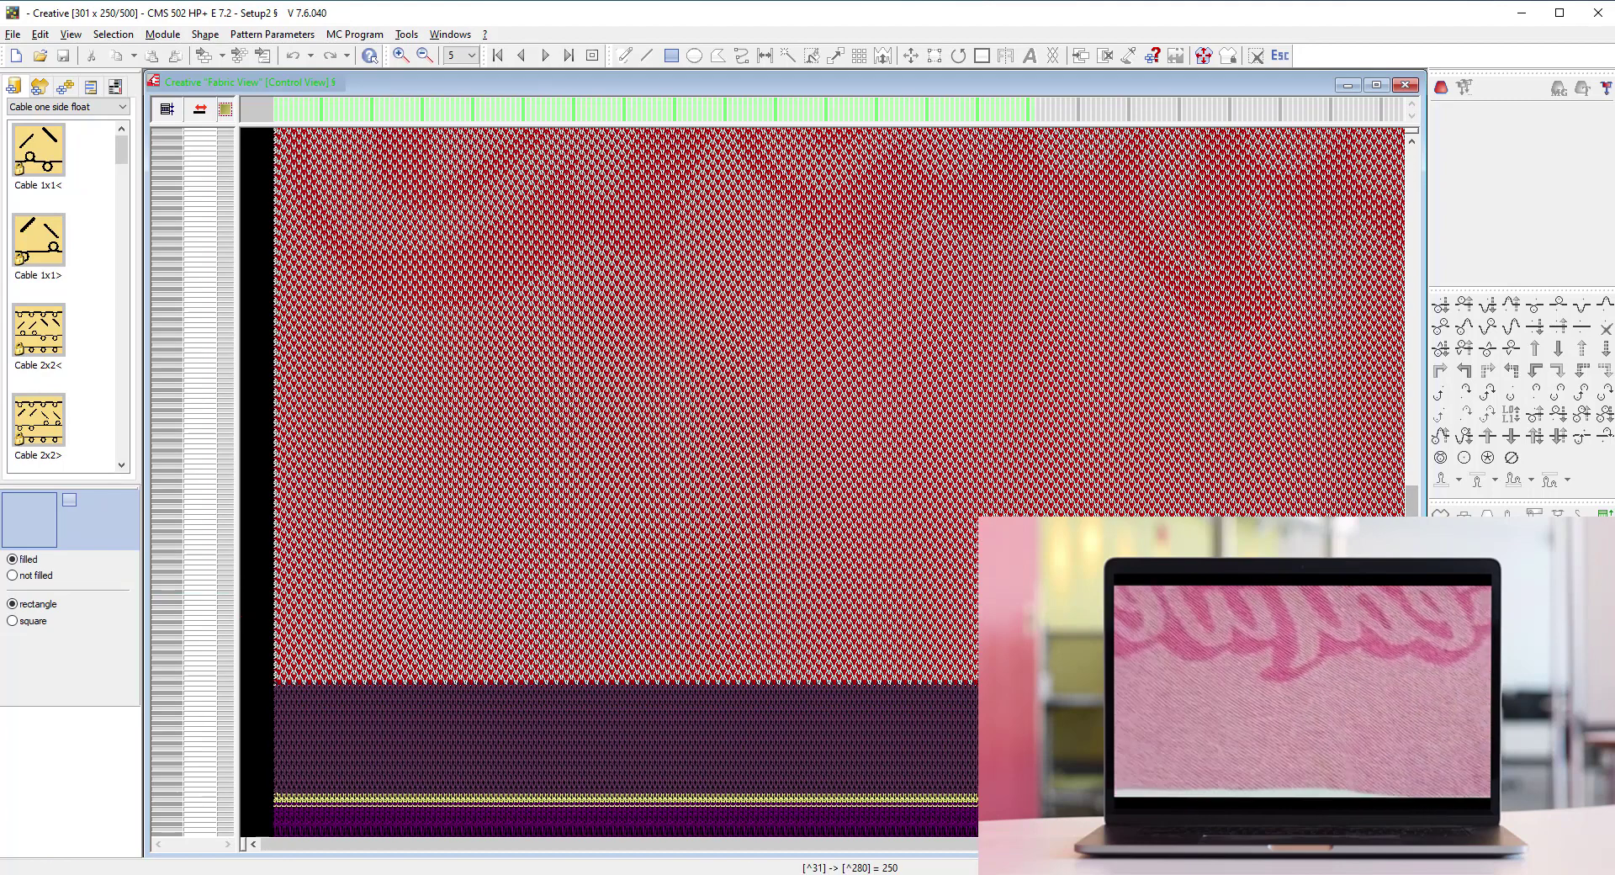
{"action": "scroll", "coordinate": [1411, 213], "scroll_direction": "up", "scroll_amount": 5}
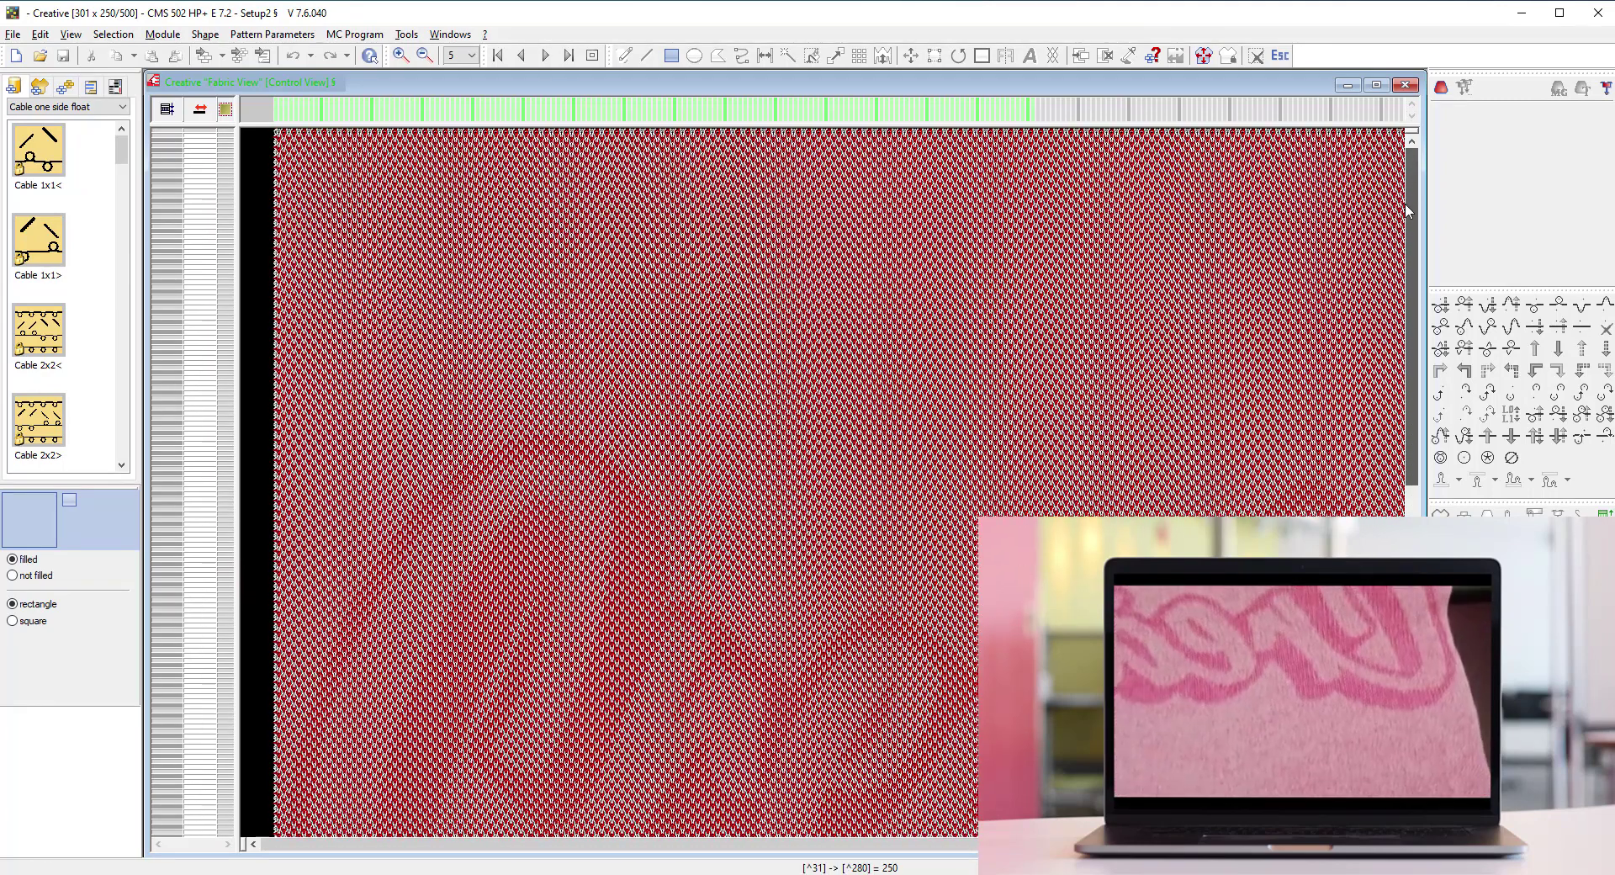
{"action": "scroll", "coordinate": [1322, 242], "scroll_direction": "down", "scroll_amount": 5}
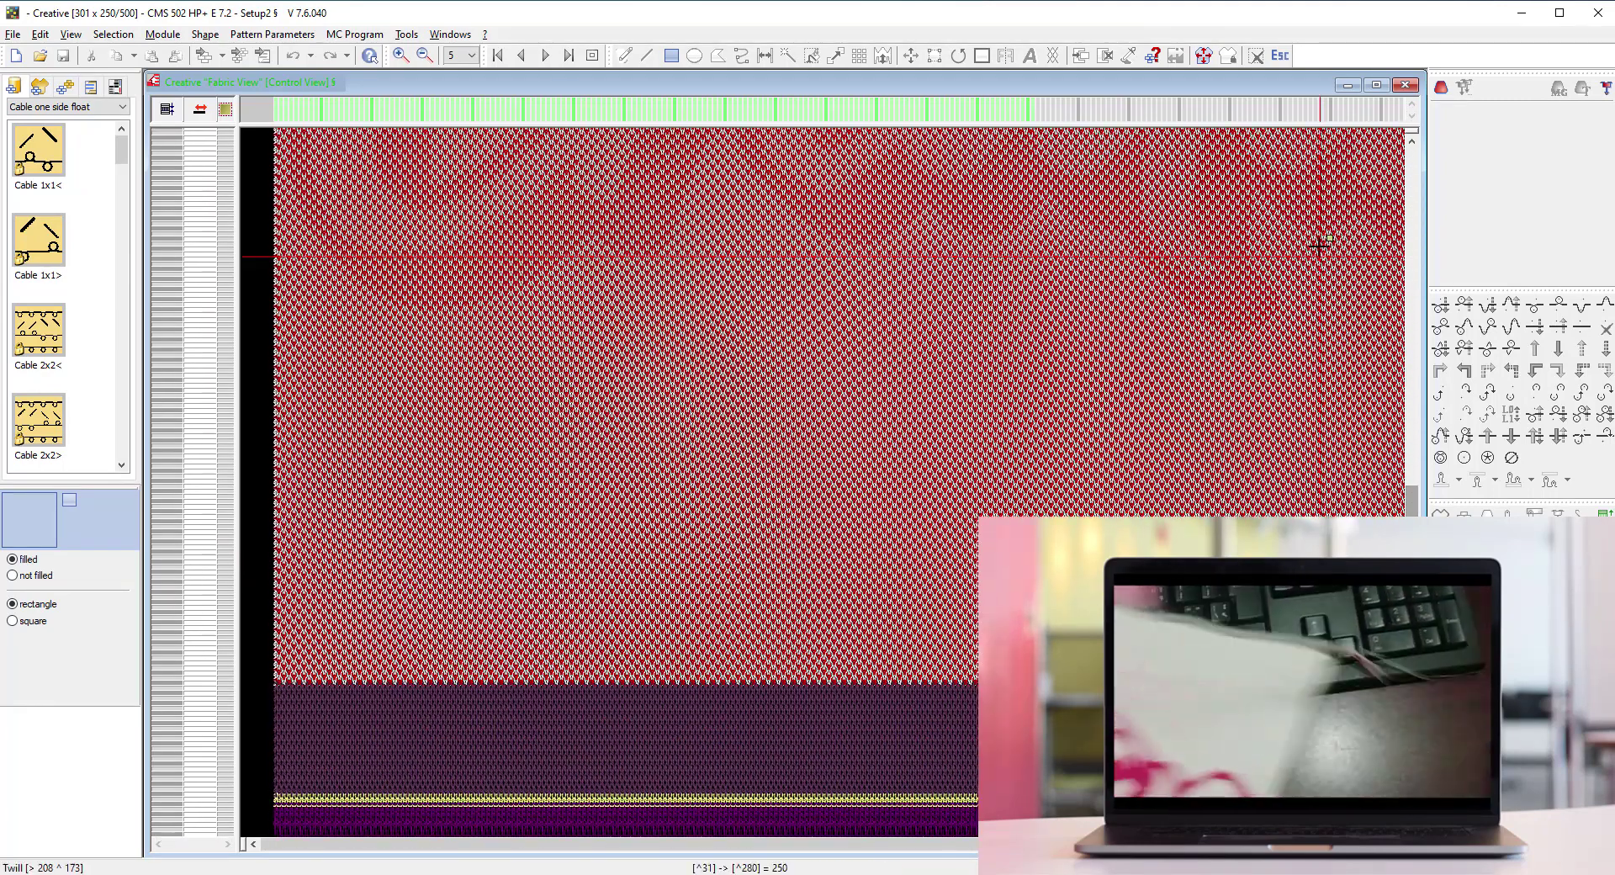
Display the fabric from the front again and examine the Creative lettering across its full width and down to the start
{"action": "right_click", "coordinate": [964, 346]}
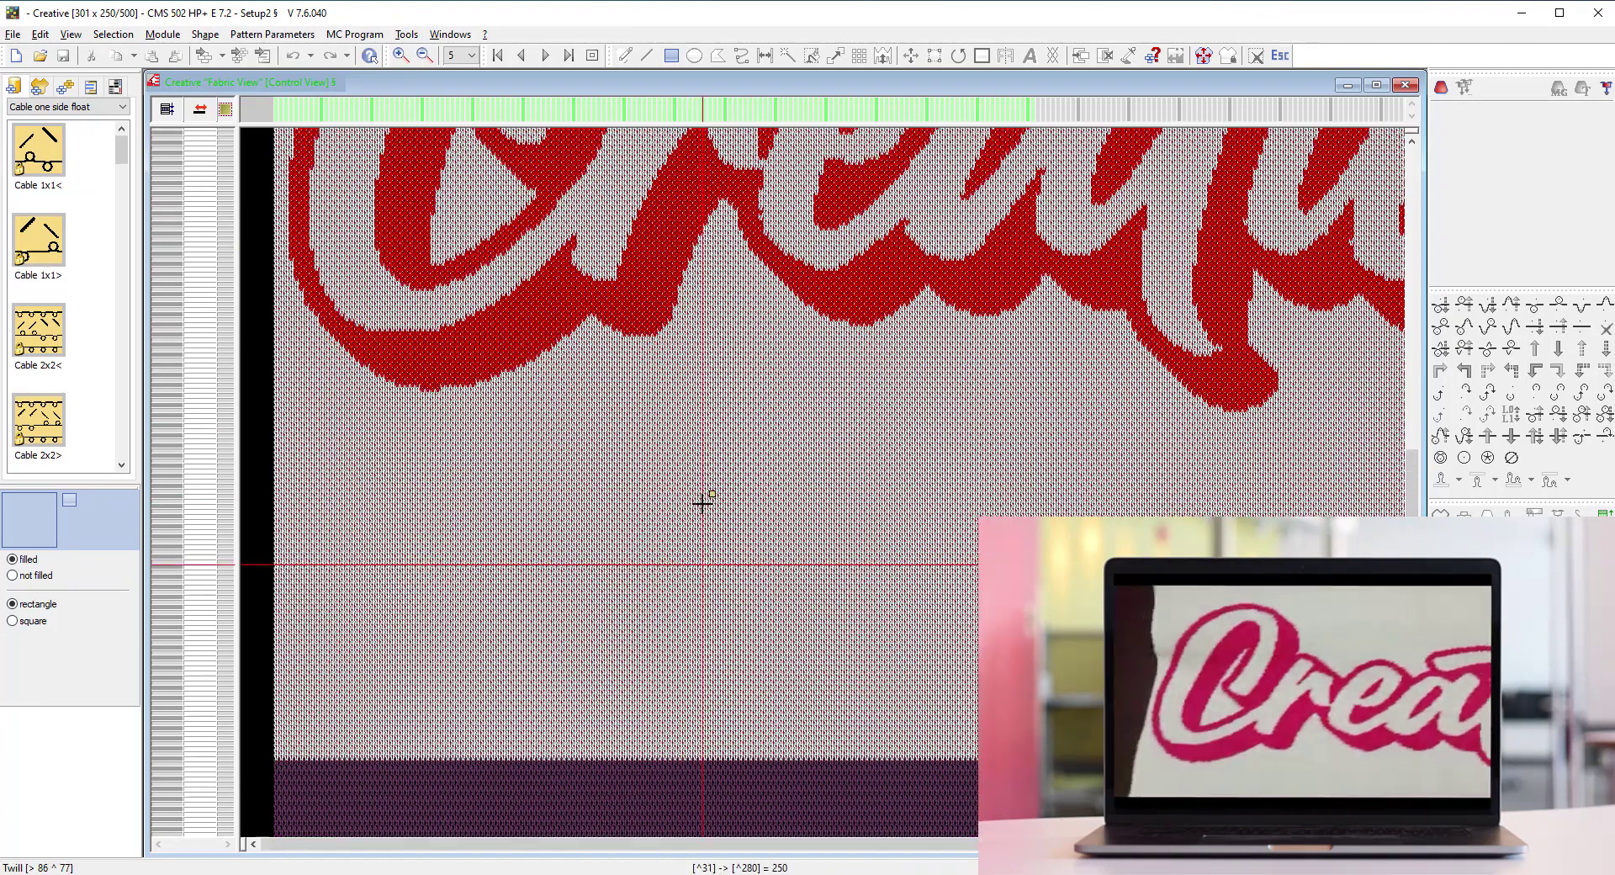
{"action": "scroll", "coordinate": [703, 503], "scroll_direction": "down", "scroll_amount": 1}
{"action": "scroll", "coordinate": [652, 532], "scroll_direction": "up", "scroll_amount": 1}
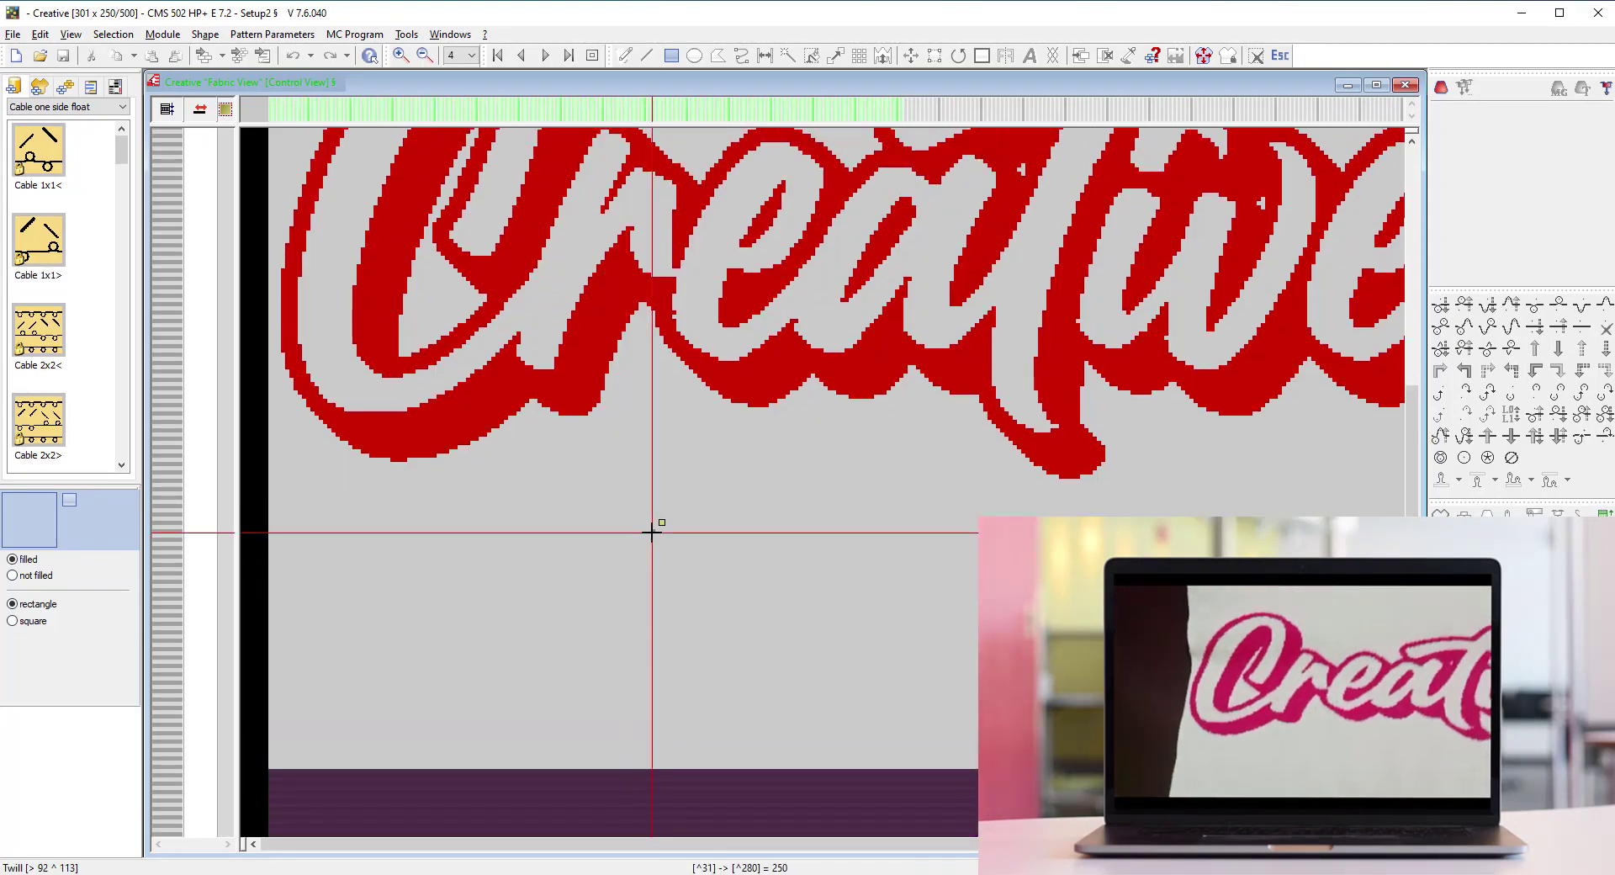
{"action": "scroll", "coordinate": [652, 532], "scroll_direction": "down", "scroll_amount": 1}
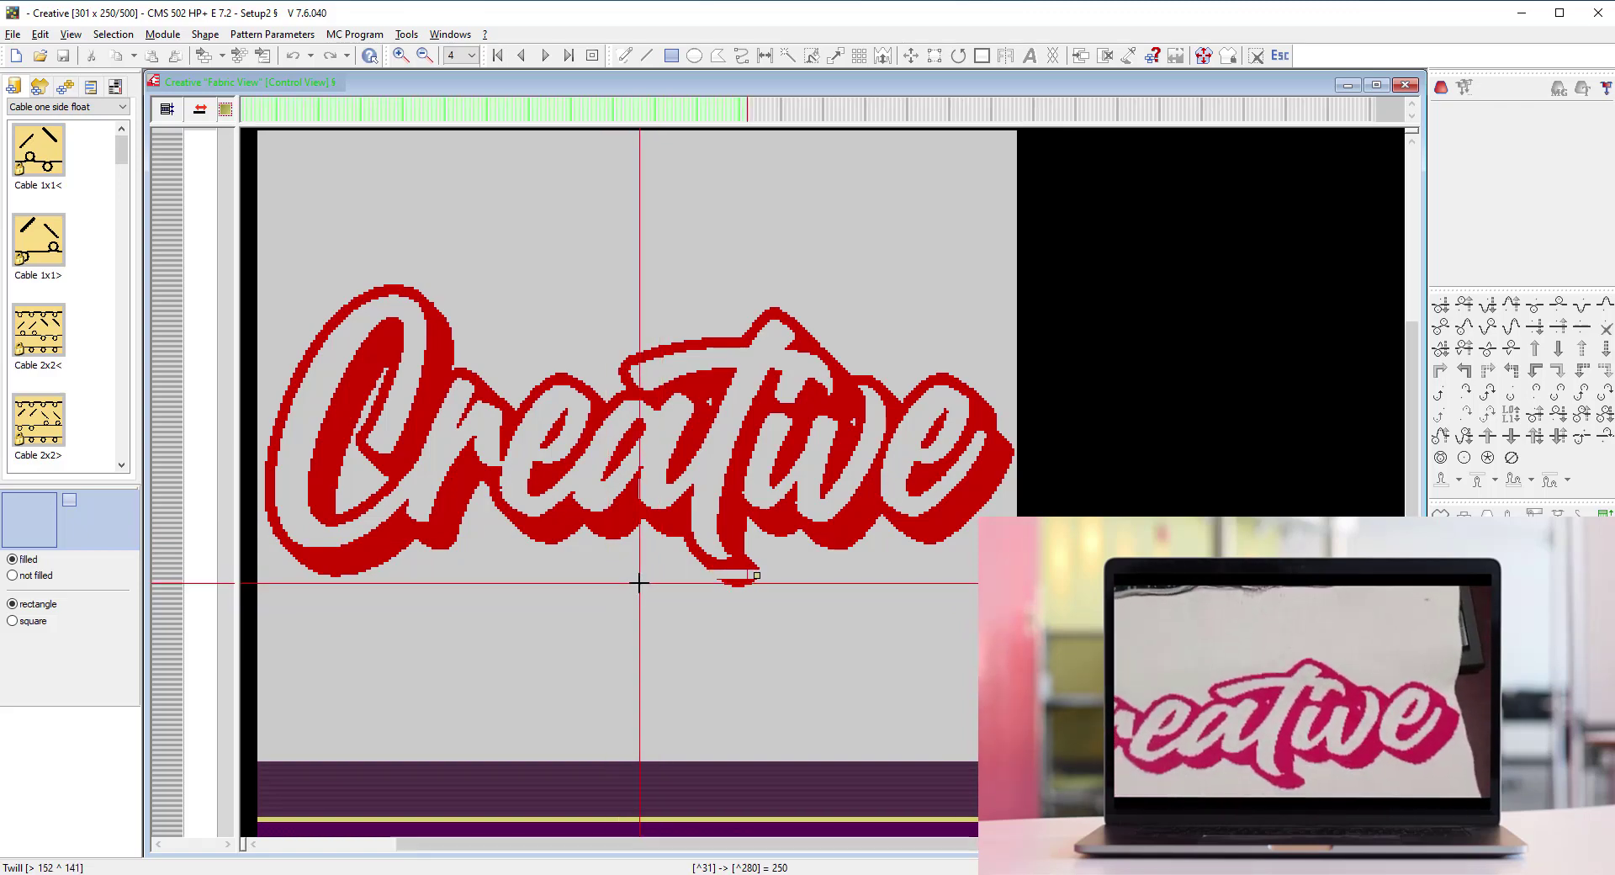
{"action": "scroll", "coordinate": [639, 582], "scroll_direction": "up", "scroll_amount": 1}
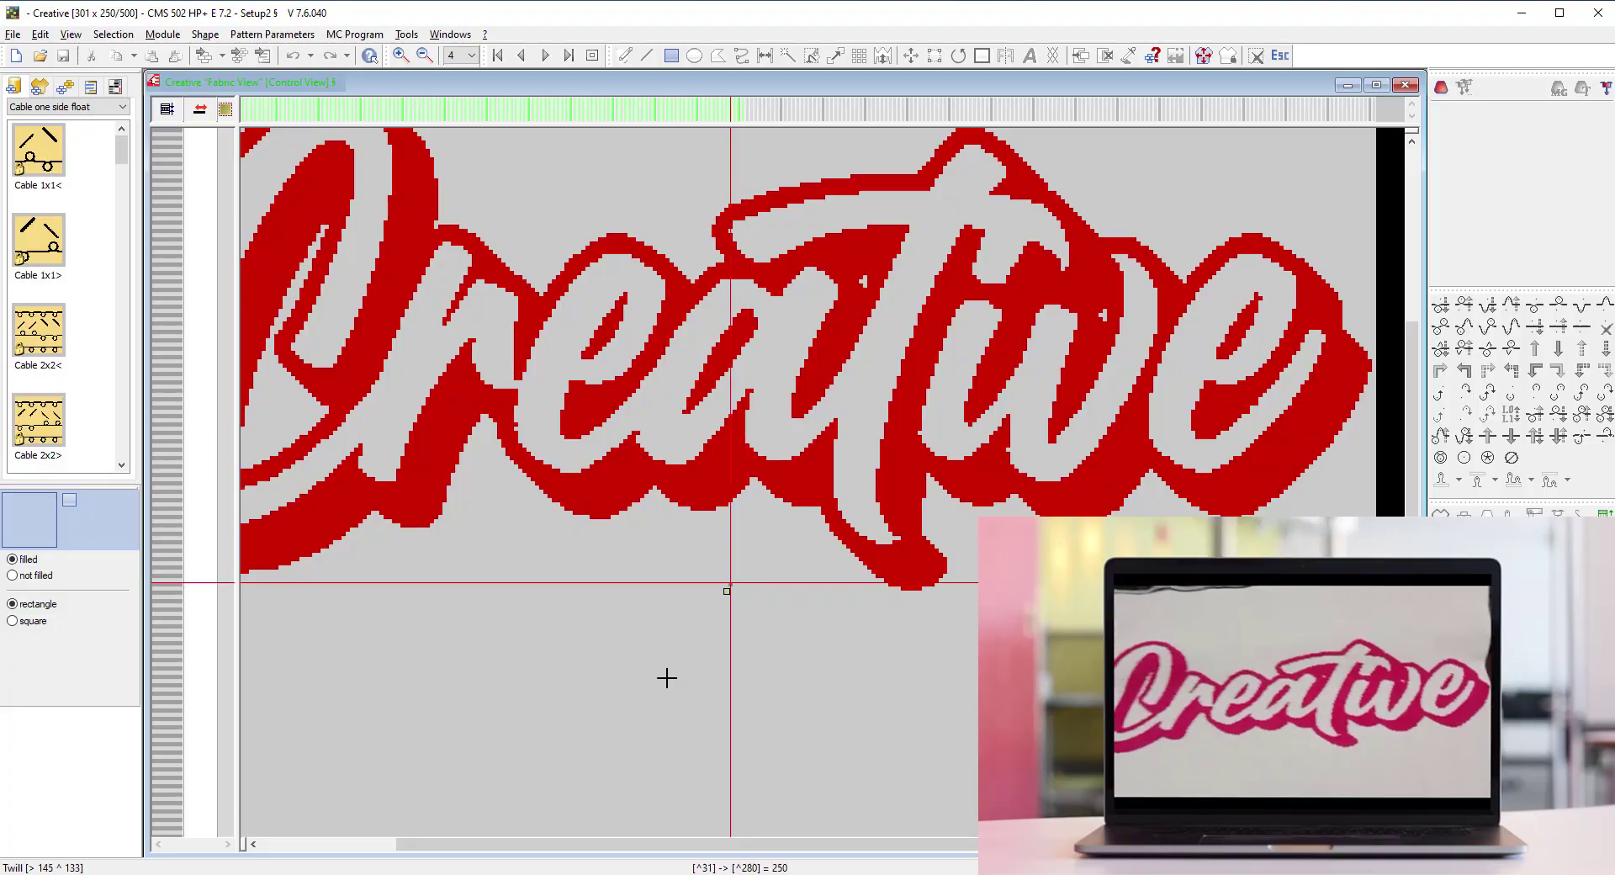
{"action": "scroll", "coordinate": [639, 670], "scroll_direction": "up", "scroll_amount": 3}
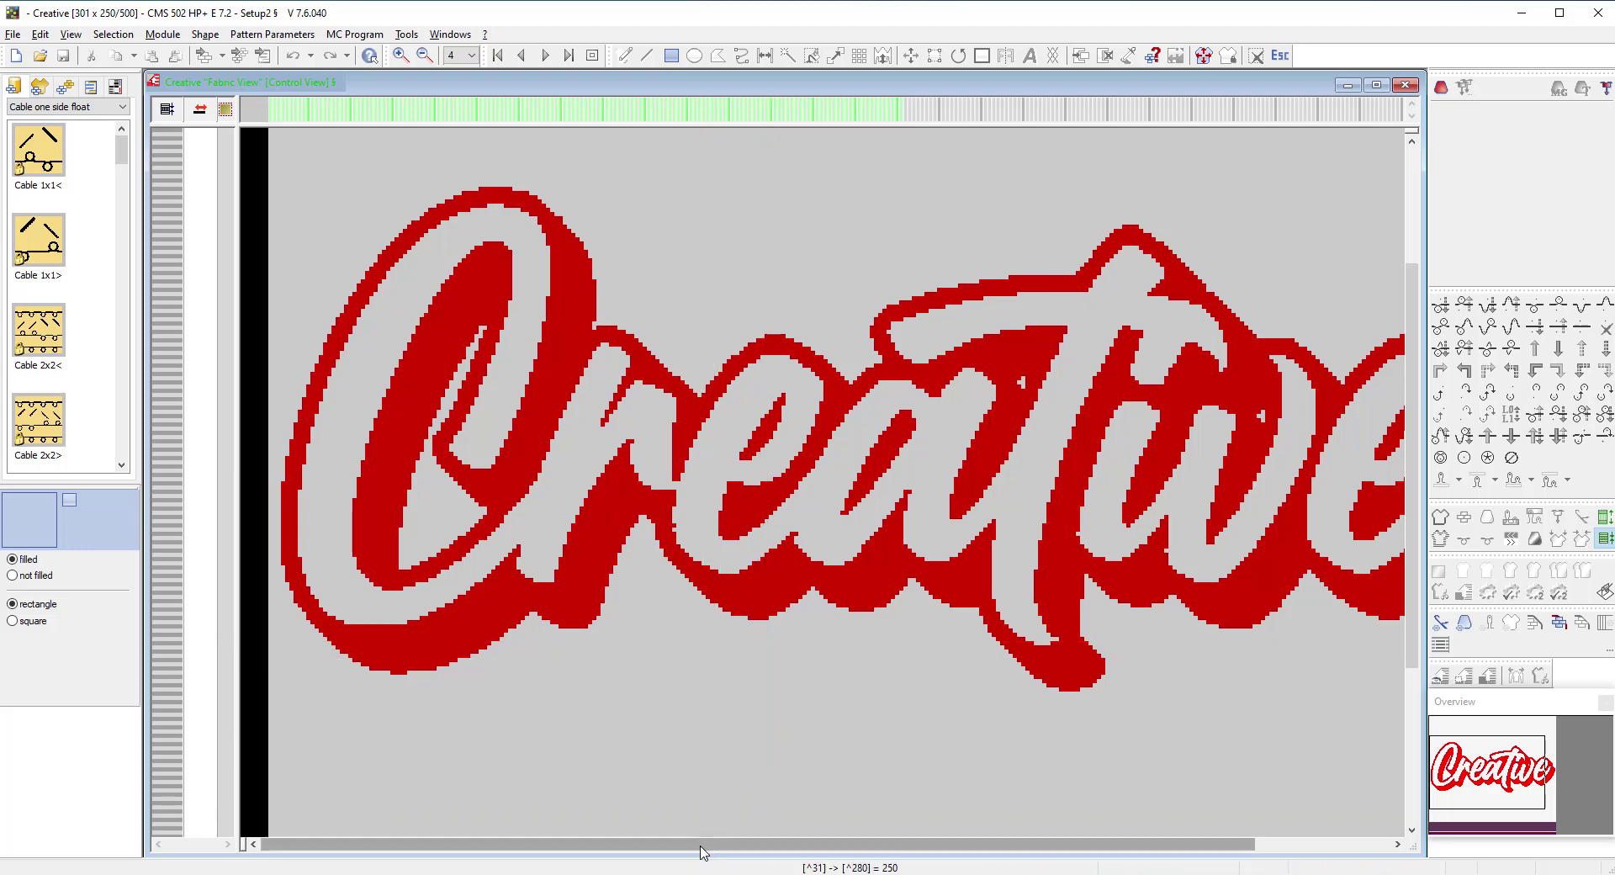
{"action": "left_click_drag", "start_coordinate": [696, 844], "coordinate": [832, 844]}
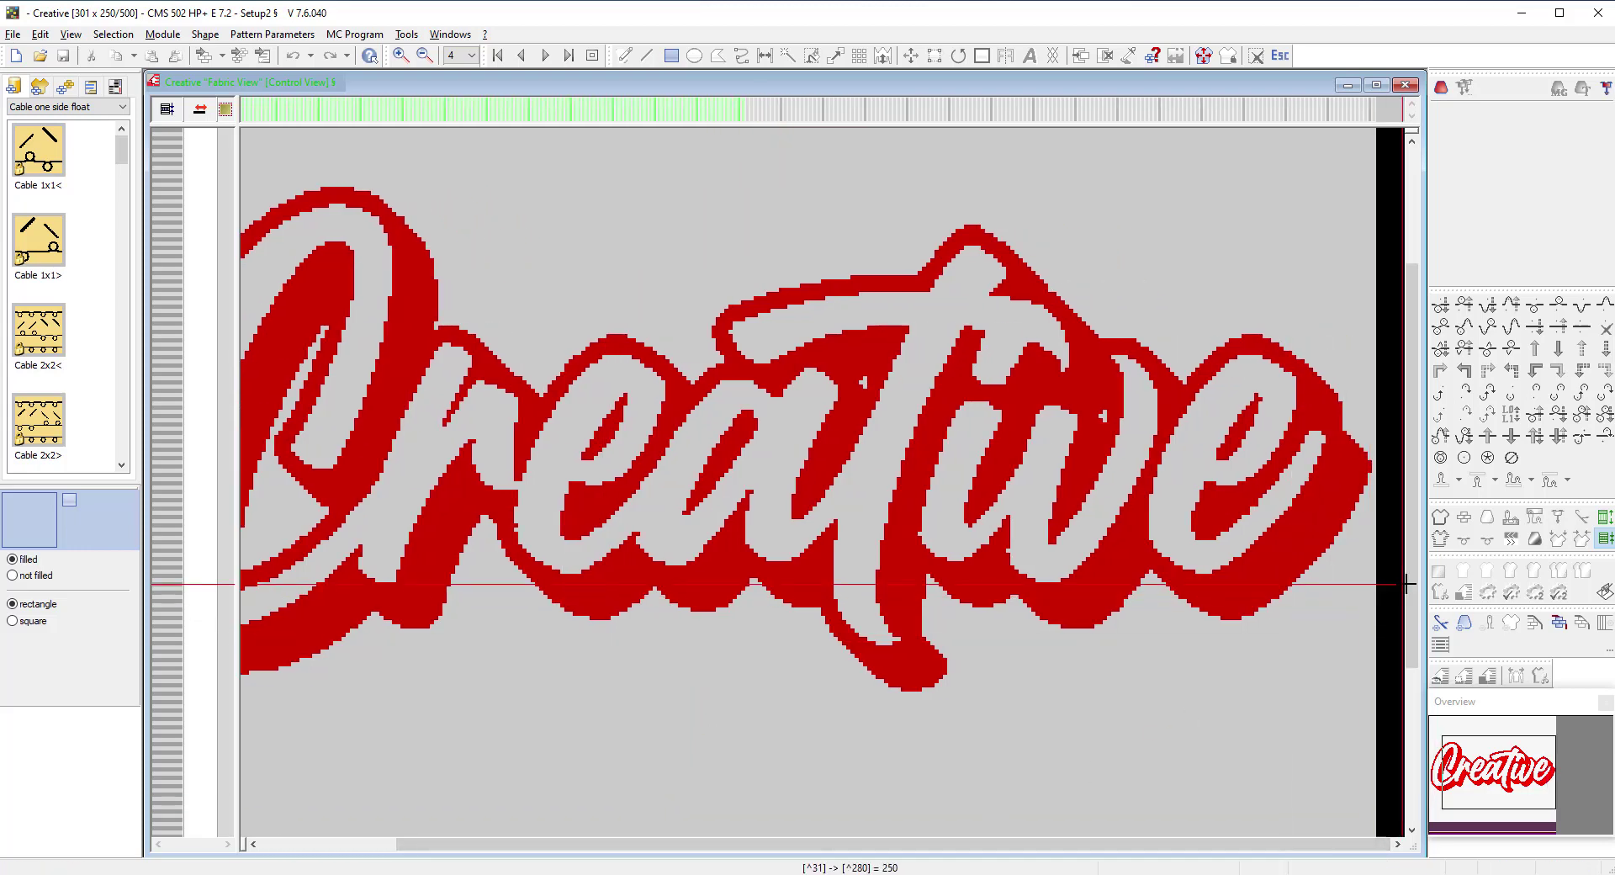
{"action": "left_click_drag", "start_coordinate": [1412, 589], "coordinate": [1417, 741]}
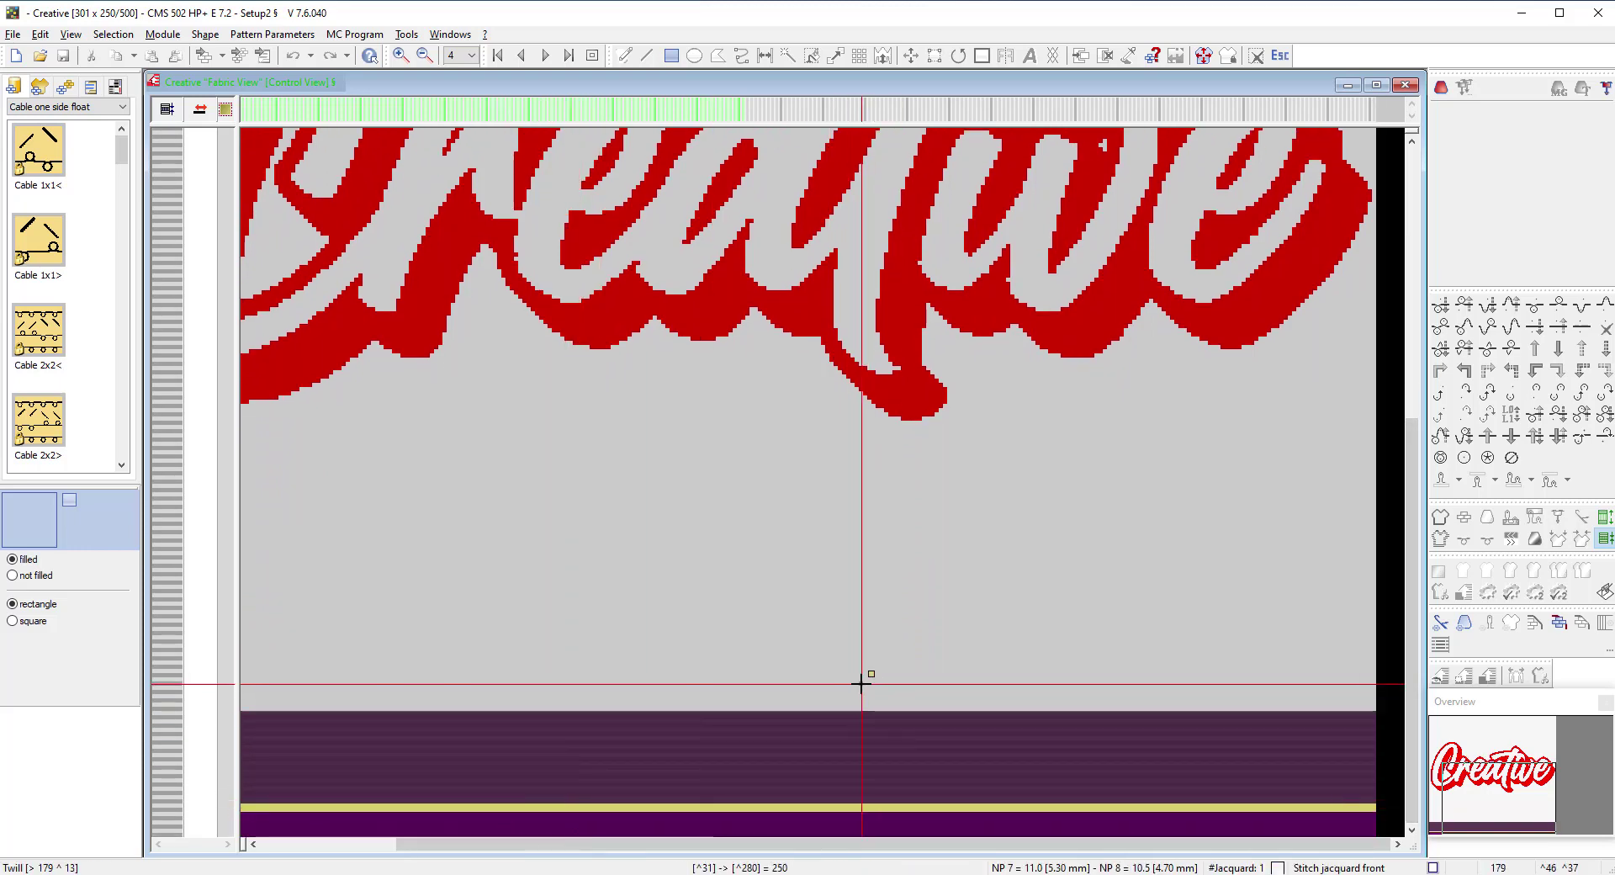
Examine the front stitches up close from the plain area above the start to the top rows, ending with the whole motif
{"action": "scroll", "coordinate": [861, 683], "scroll_direction": "up", "scroll_amount": 1}
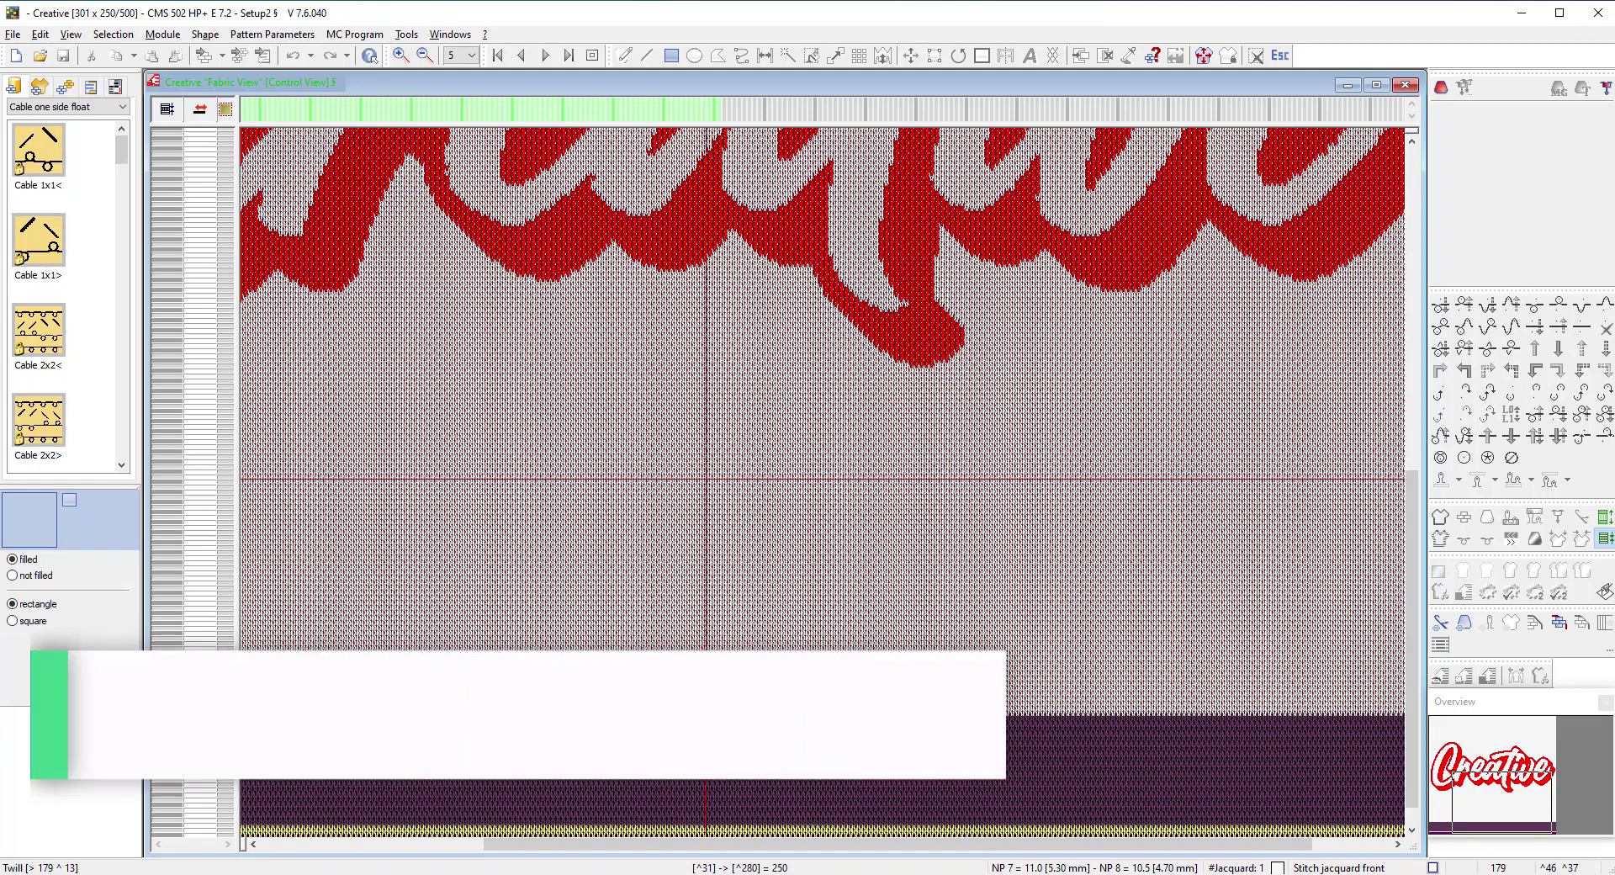
{"action": "scroll", "coordinate": [861, 683], "scroll_direction": "up", "scroll_amount": 1}
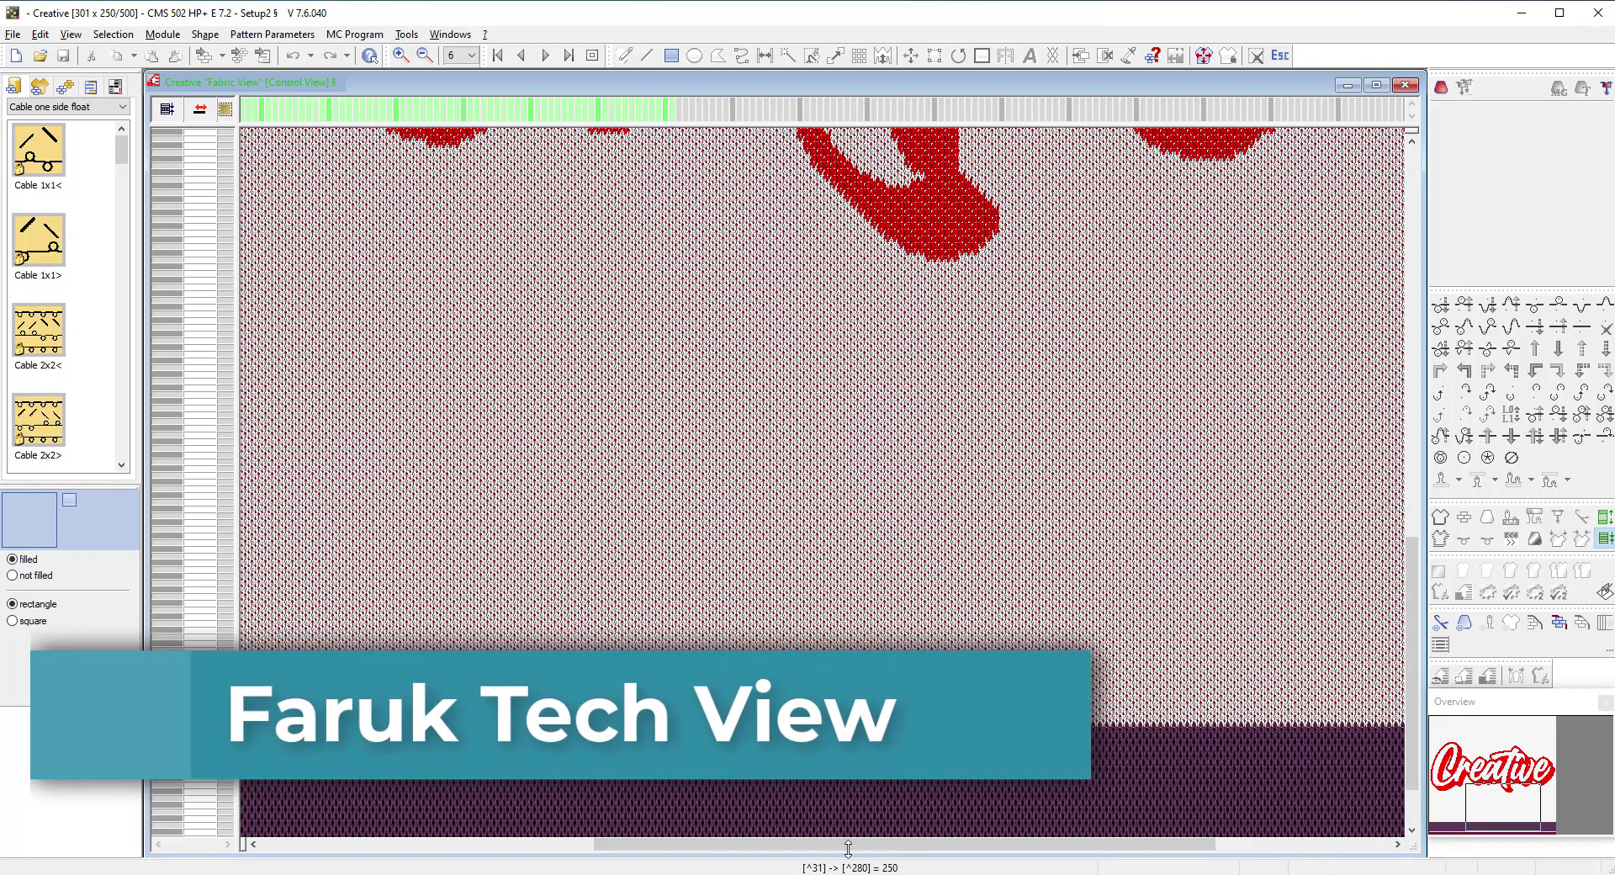
{"action": "left_click_drag", "start_coordinate": [828, 849], "coordinate": [479, 856]}
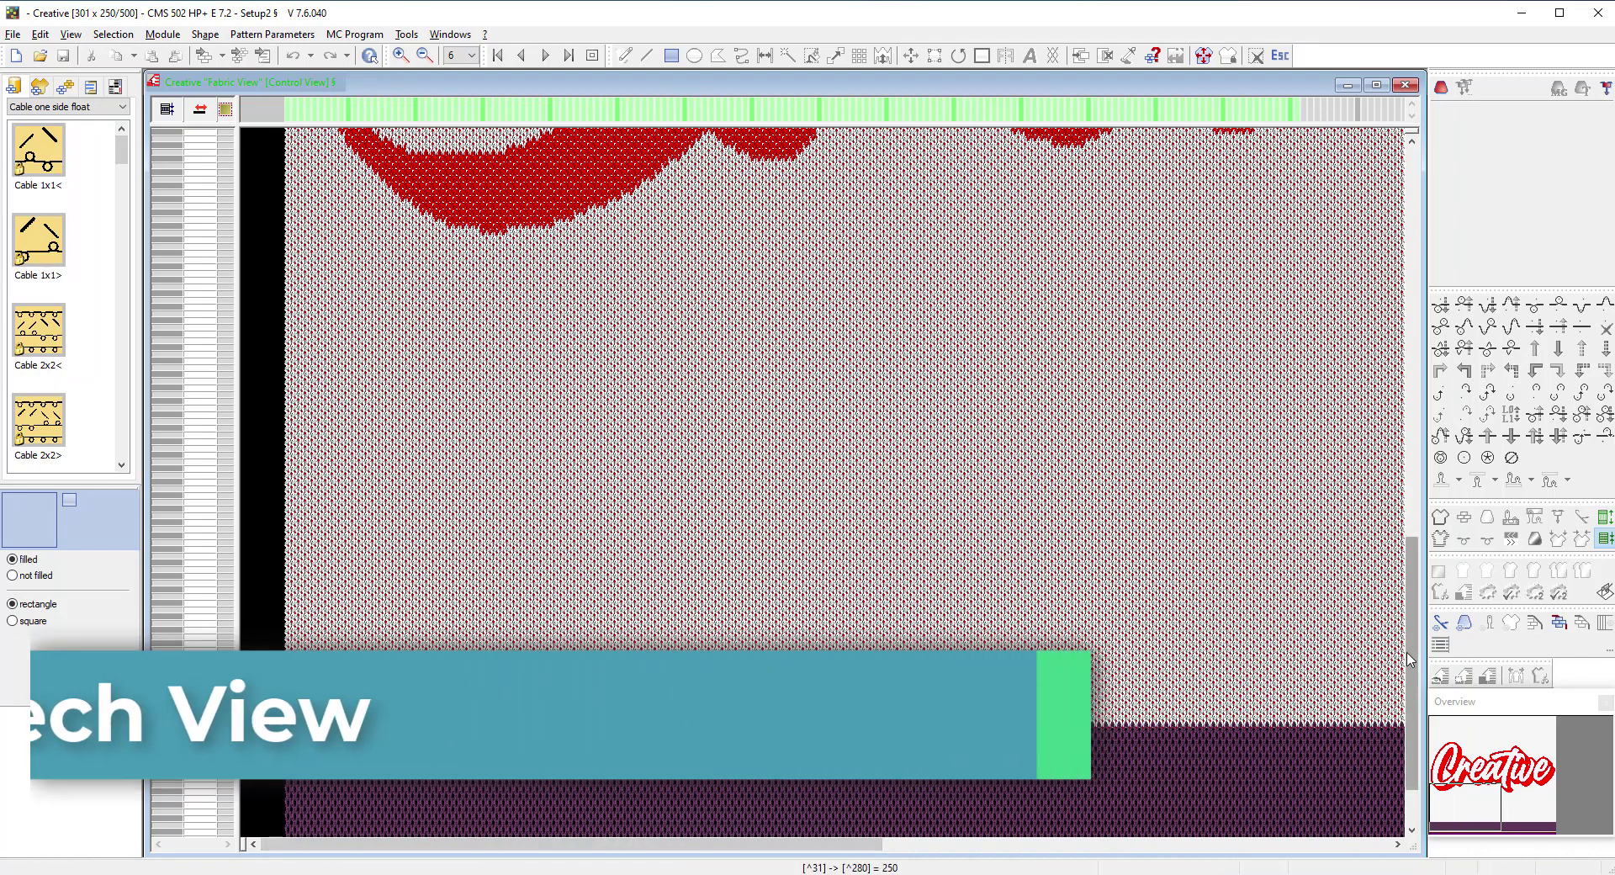
{"action": "left_click_drag", "start_coordinate": [1409, 643], "coordinate": [1423, 450]}
{"action": "left_click_drag", "start_coordinate": [1416, 380], "coordinate": [1417, 254]}
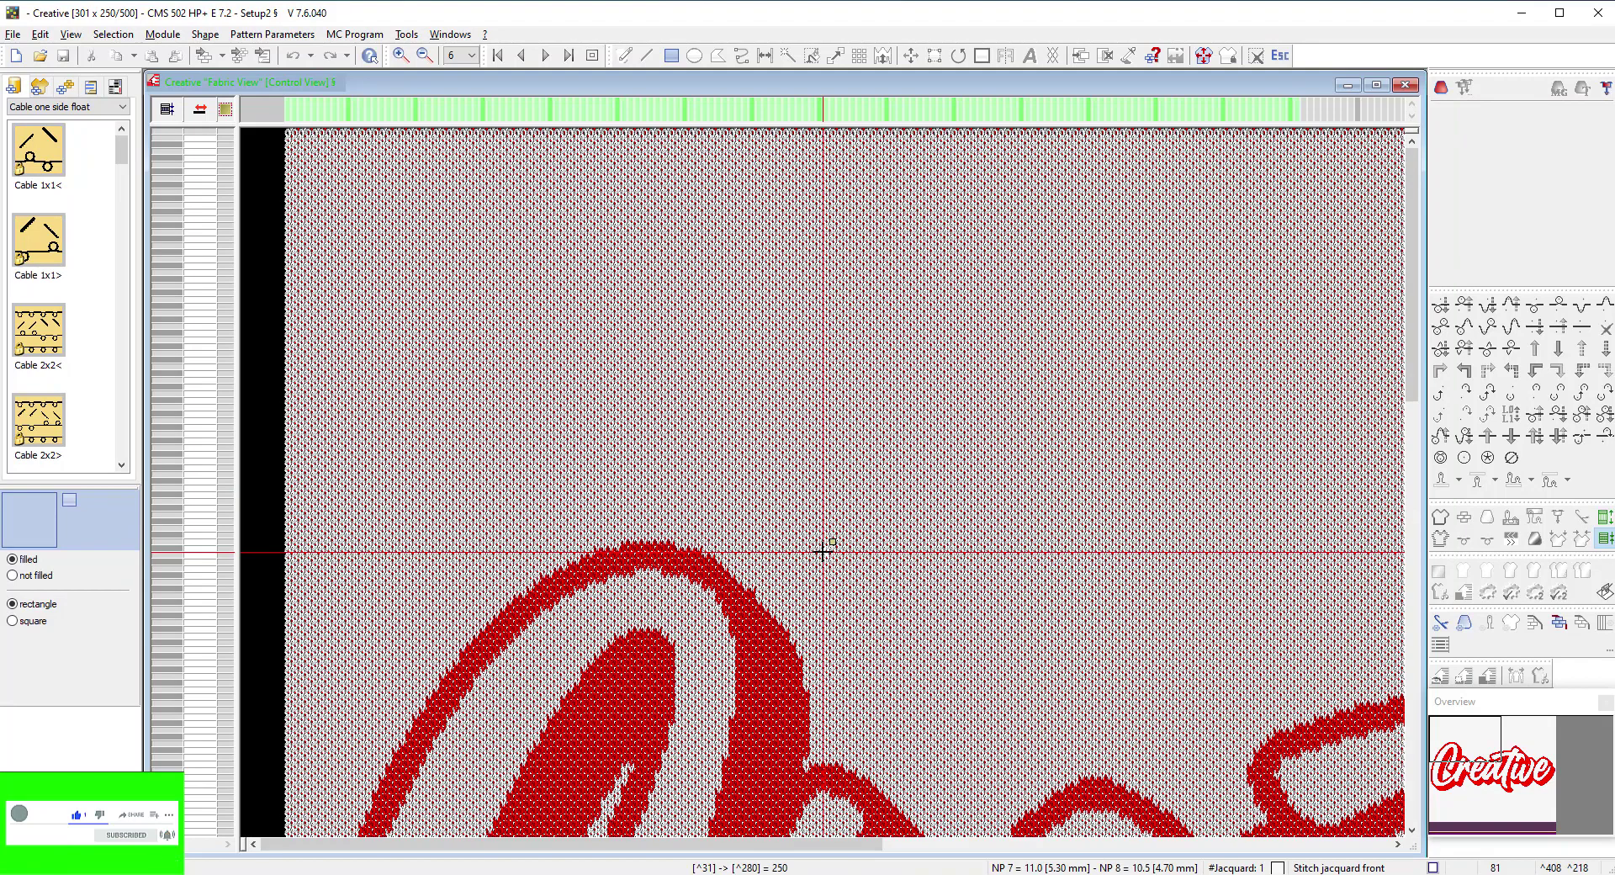
{"action": "scroll", "coordinate": [822, 551], "scroll_direction": "down", "scroll_amount": 5}
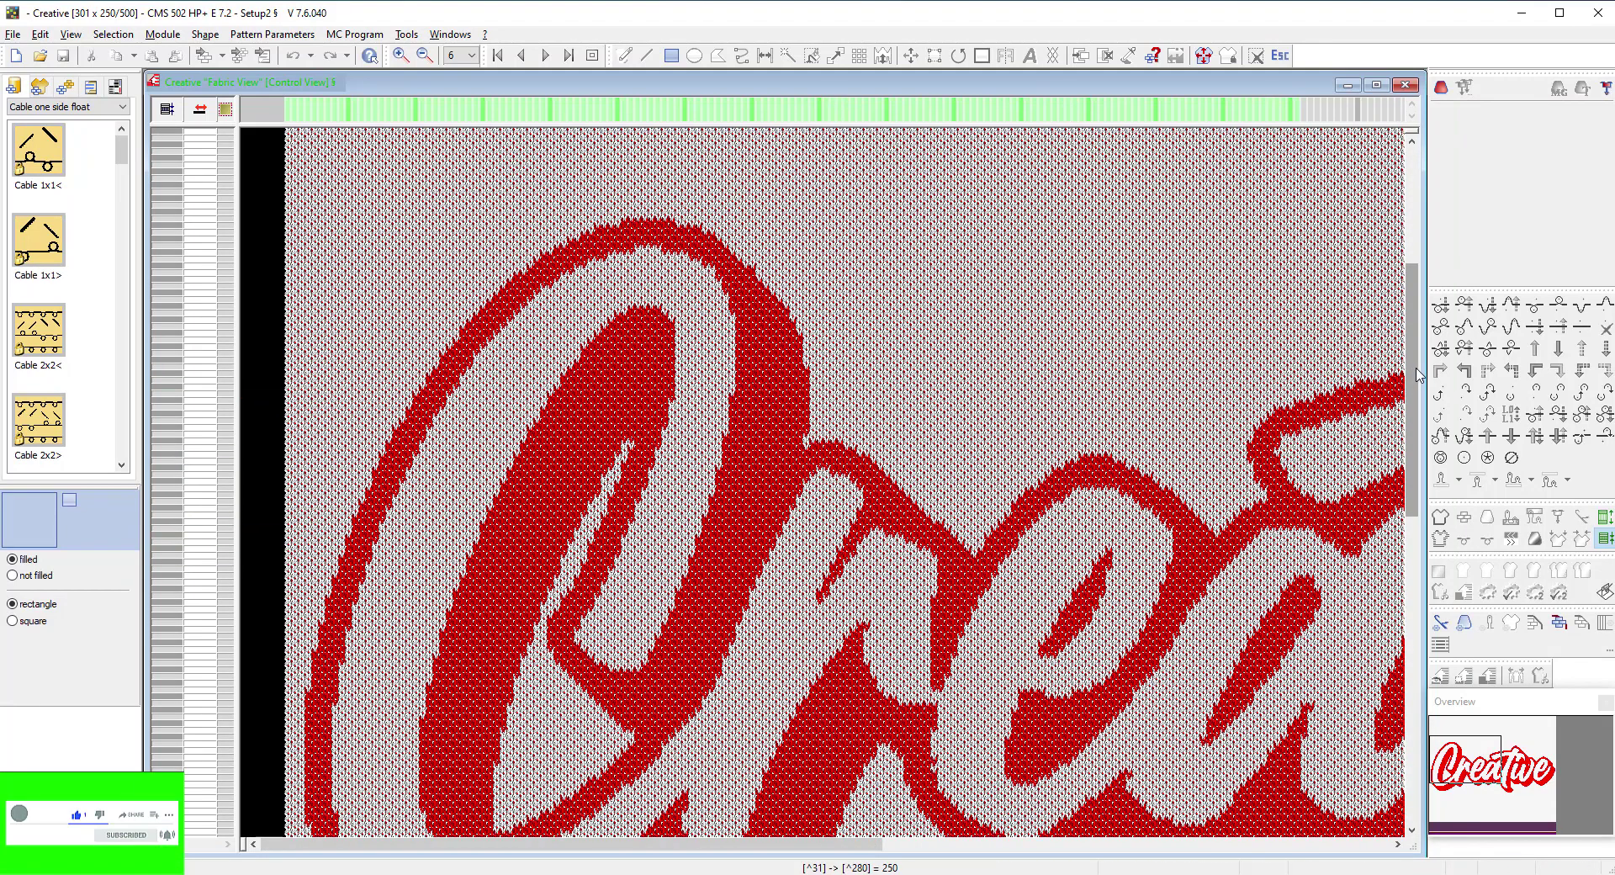
{"action": "left_click_drag", "start_coordinate": [1418, 376], "coordinate": [1416, 686]}
{"action": "scroll", "coordinate": [927, 601], "scroll_direction": "up", "scroll_amount": 10}
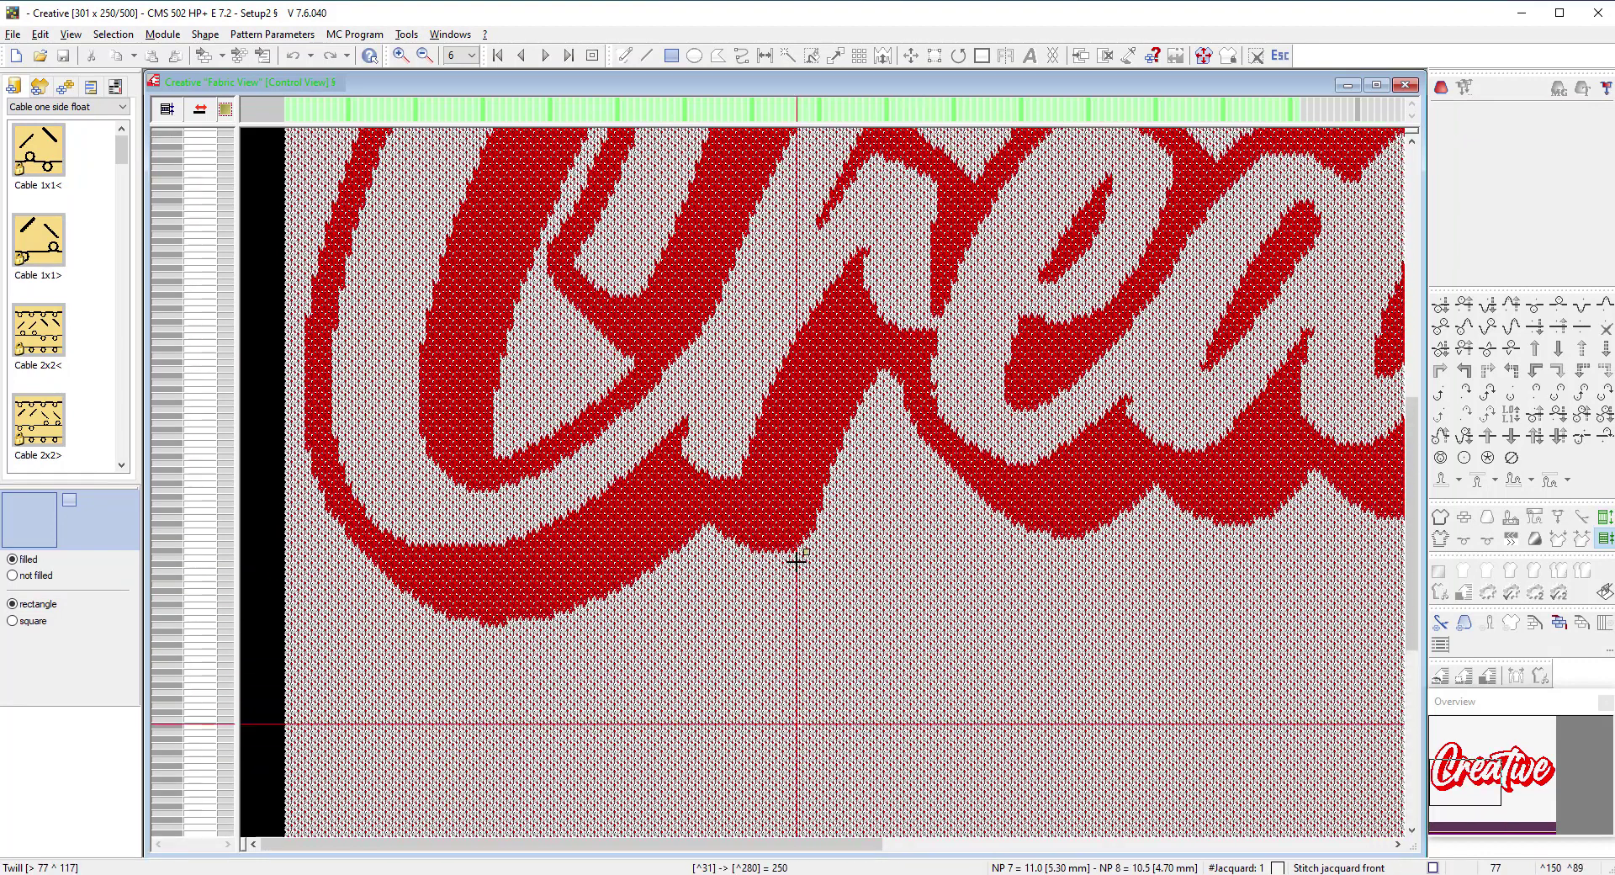
{"action": "scroll", "coordinate": [797, 559], "scroll_direction": "up", "scroll_amount": 7}
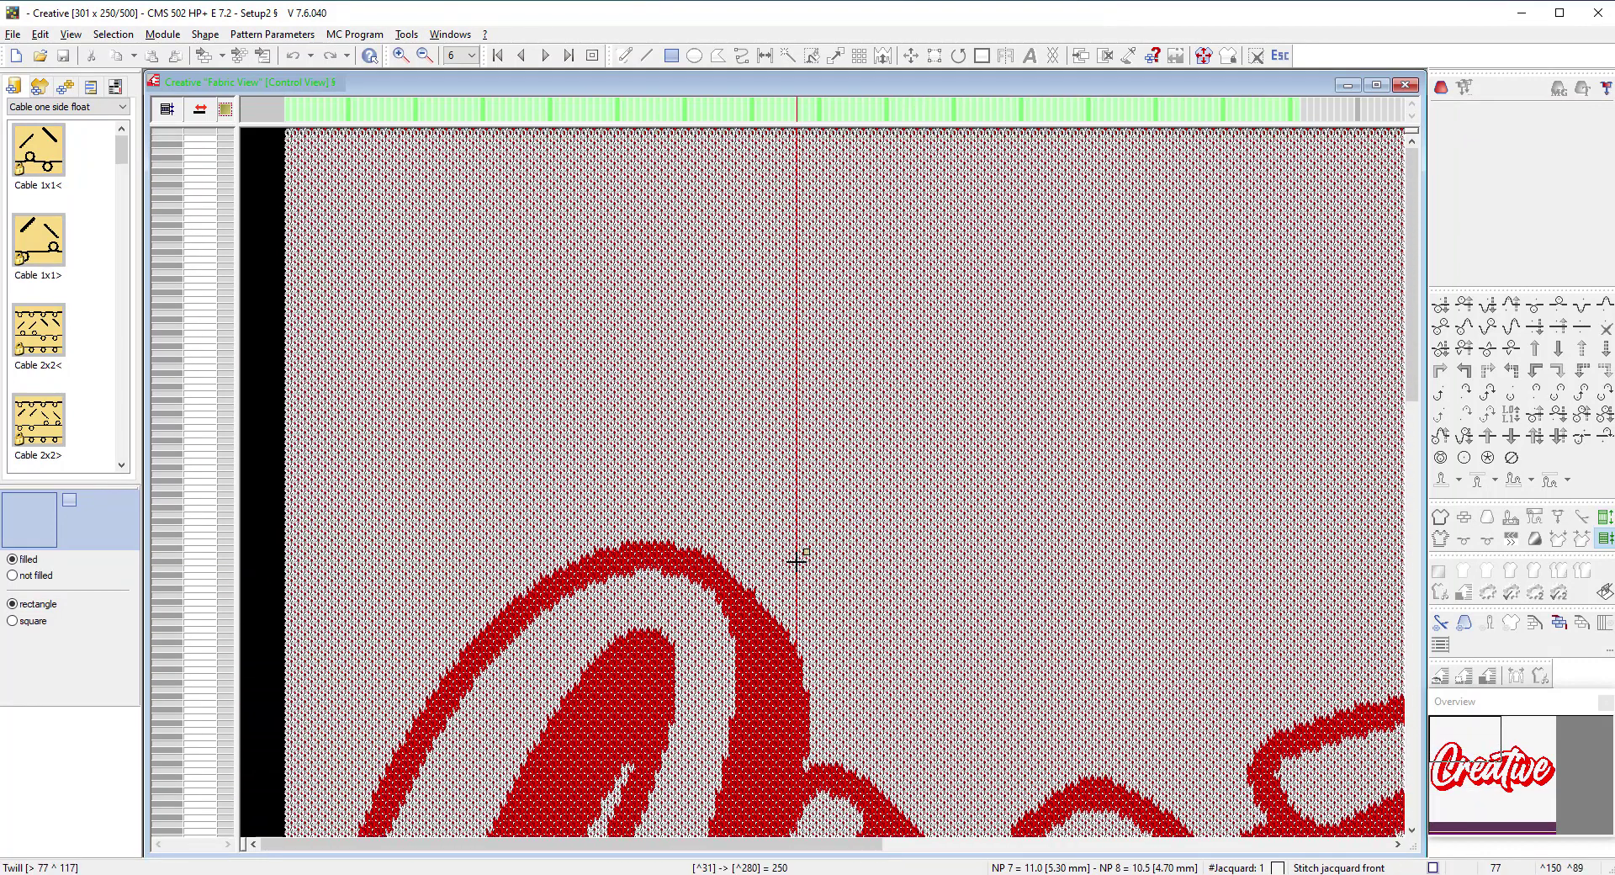
{"action": "scroll", "coordinate": [796, 561], "scroll_direction": "down", "scroll_amount": 2}
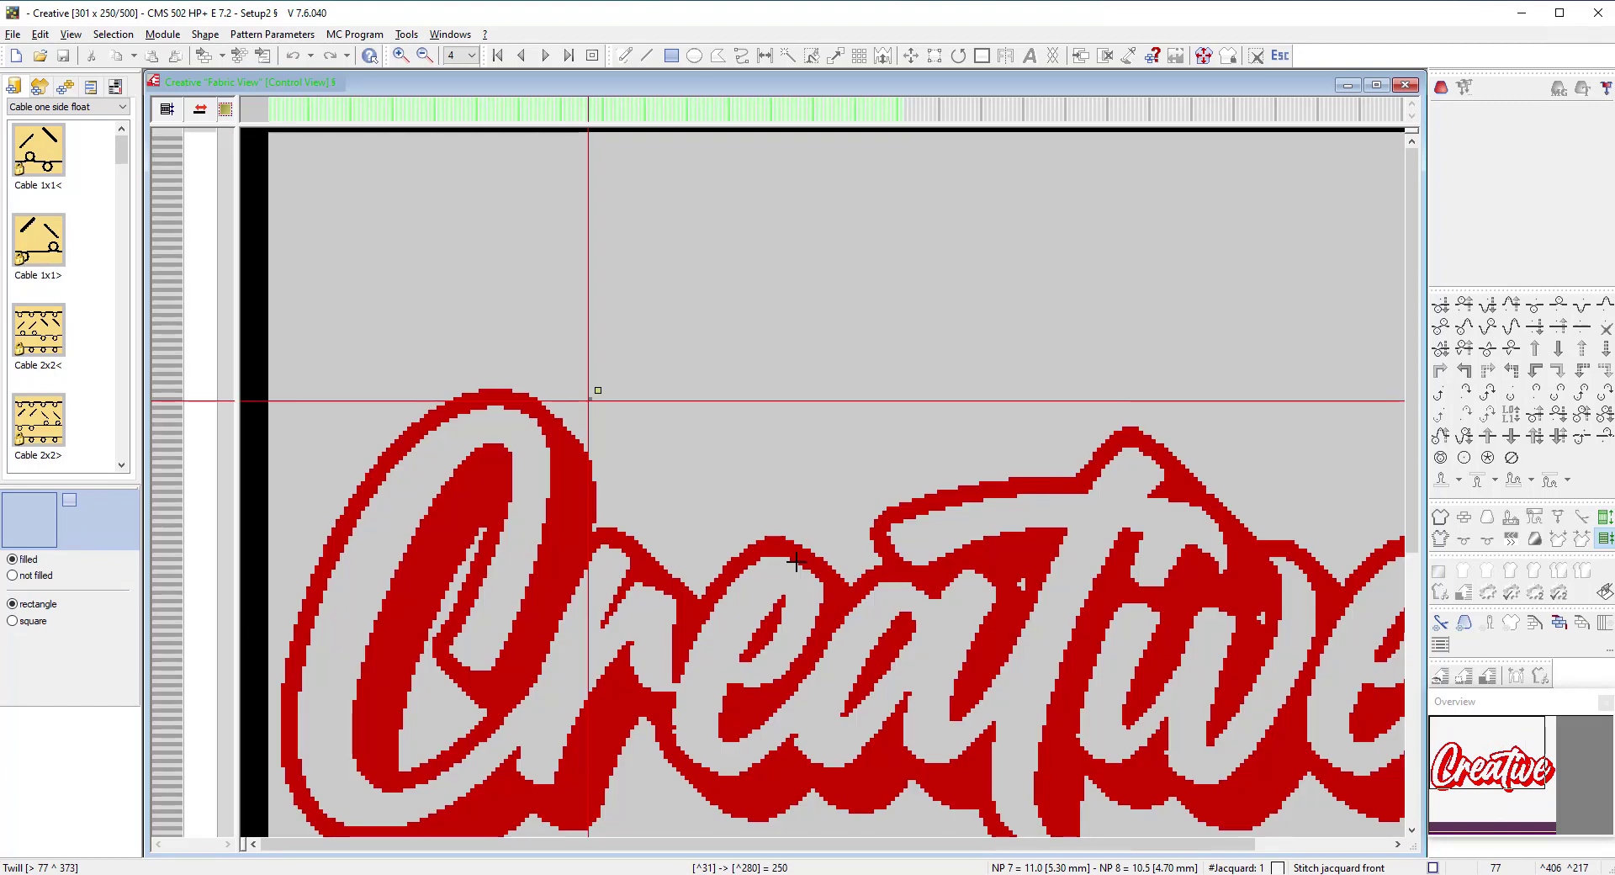
{"action": "scroll", "coordinate": [797, 561], "scroll_direction": "down", "scroll_amount": 1}
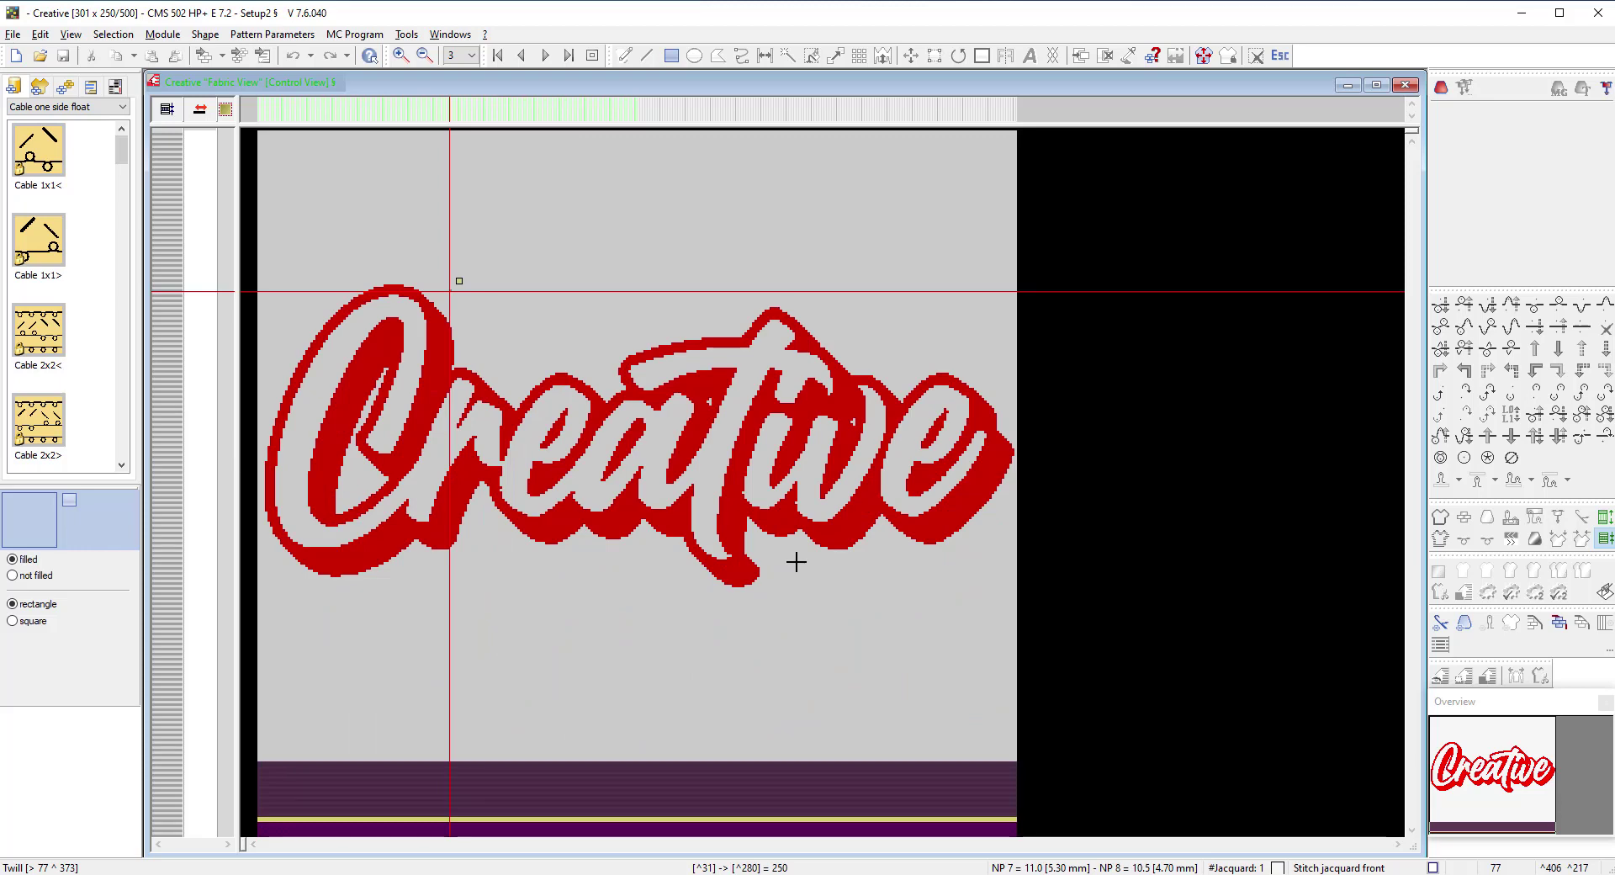